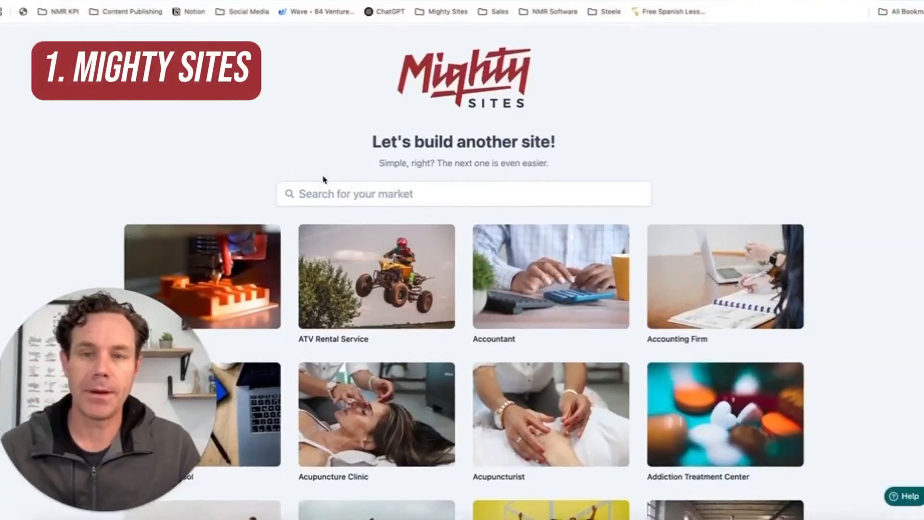
- Search the markets for "handy" and choose the handyman template for the new site
{"action": "left_click", "coordinate": [329, 191]}
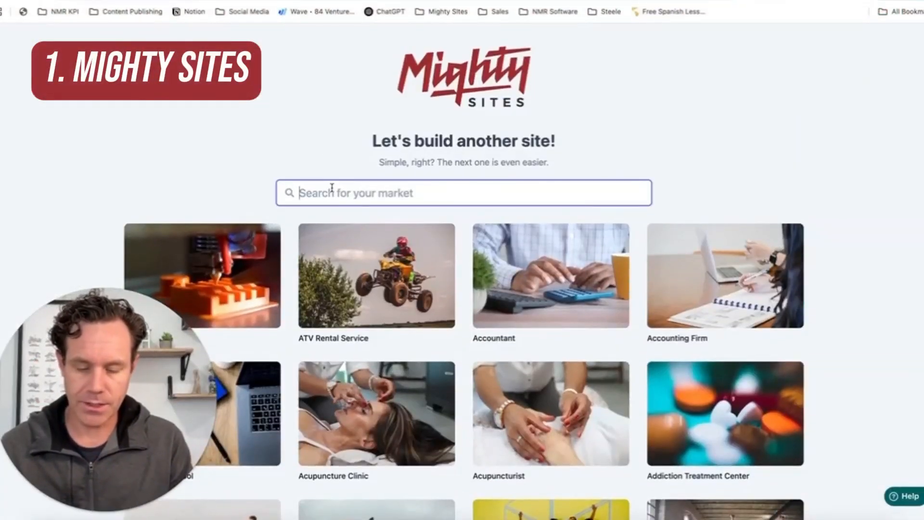
{"action": "type", "text": "handy"}
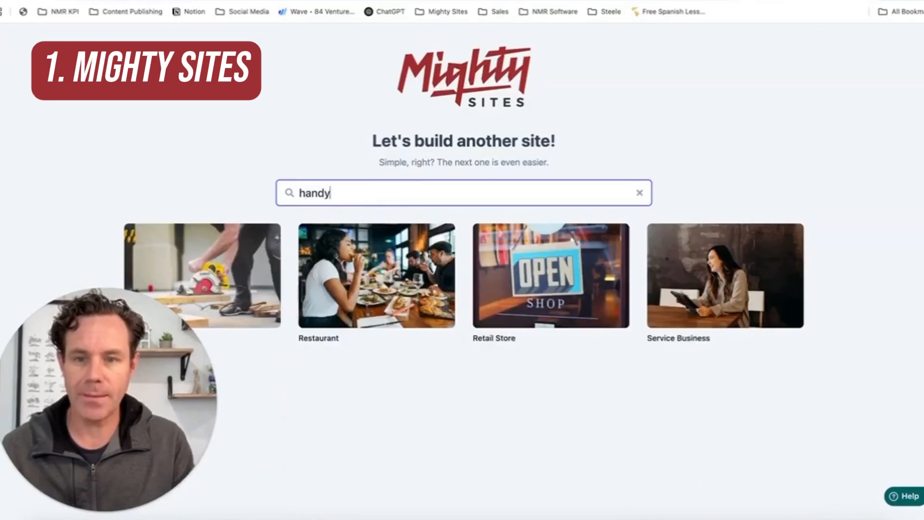
{"action": "left_click", "coordinate": [282, 237]}
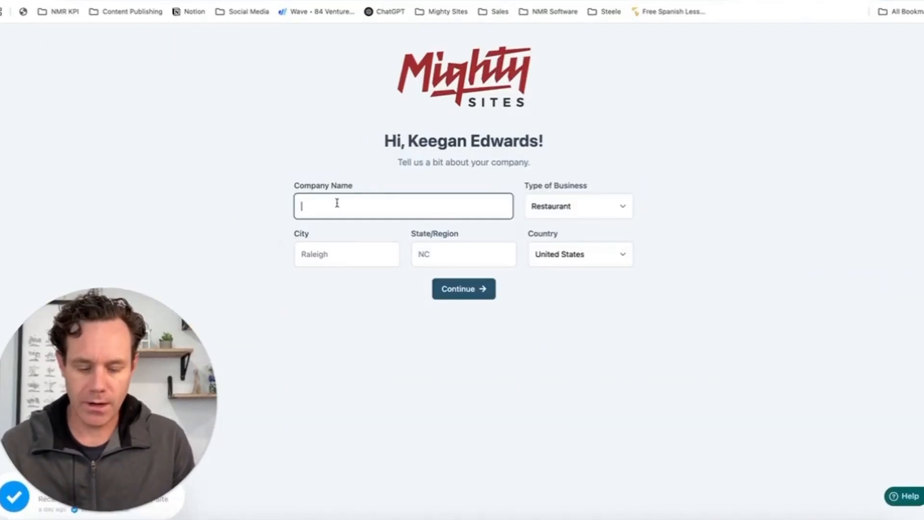
- Submit the company details: name Handyman Website Example, business type Service, city Denver and state CO
{"action": "type", "text": "Handyman Website Ex"}
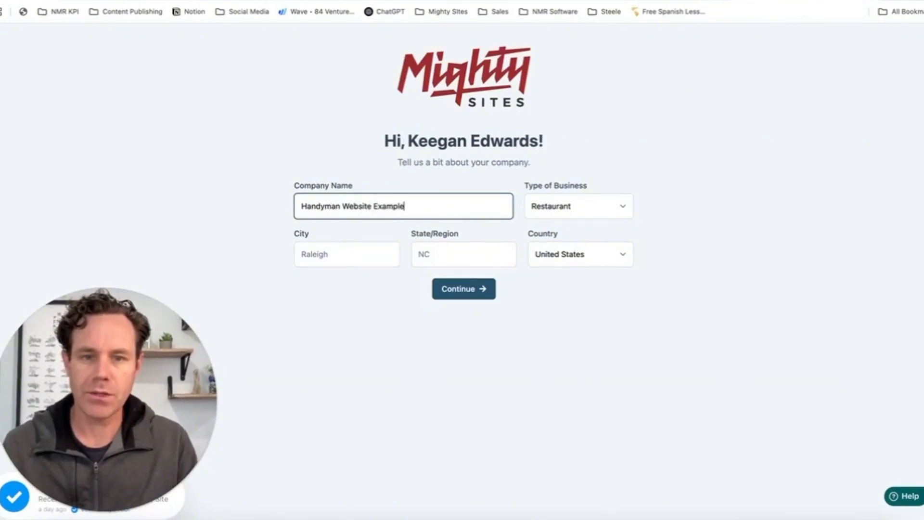
{"action": "type", "text": "ample"}
{"action": "left_click", "coordinate": [573, 207]}
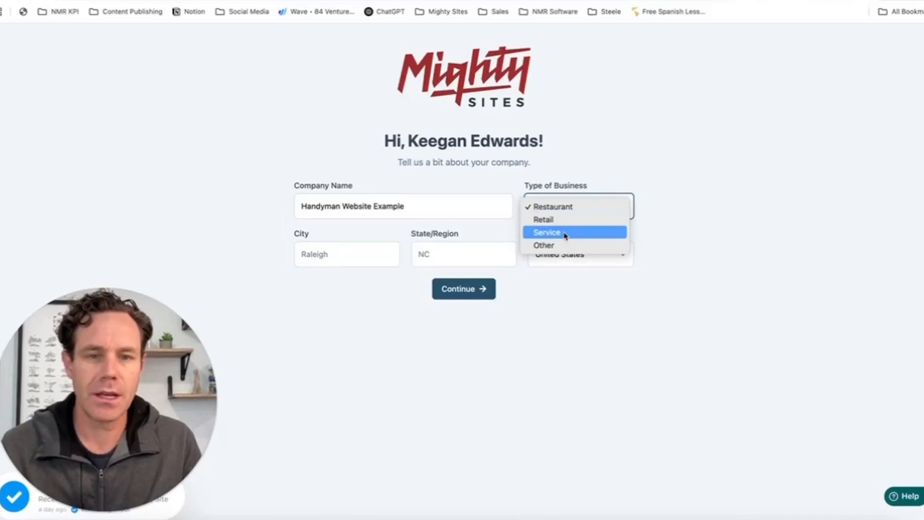
{"action": "left_click", "coordinate": [563, 232]}
{"action": "left_click", "coordinate": [338, 256]}
{"action": "type", "text": "Denver"}
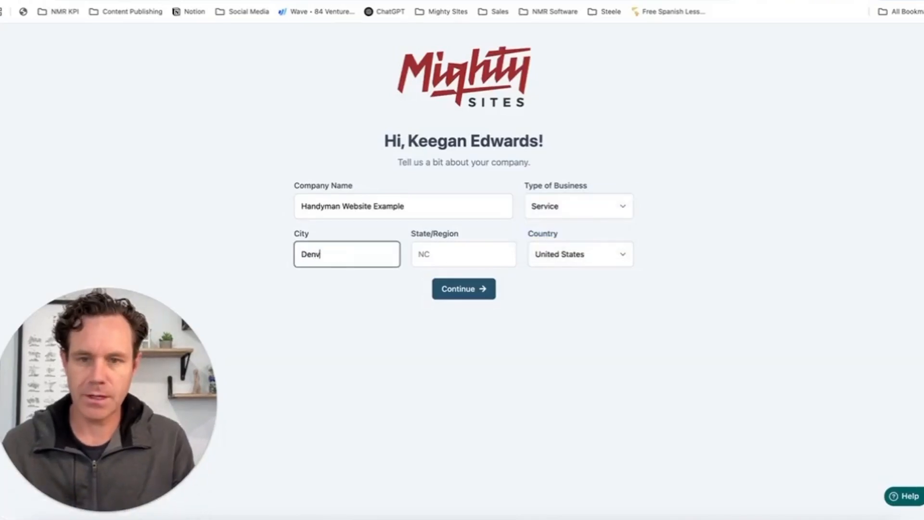
{"action": "key", "text": "Tab"}
{"action": "type", "text": "CO"}
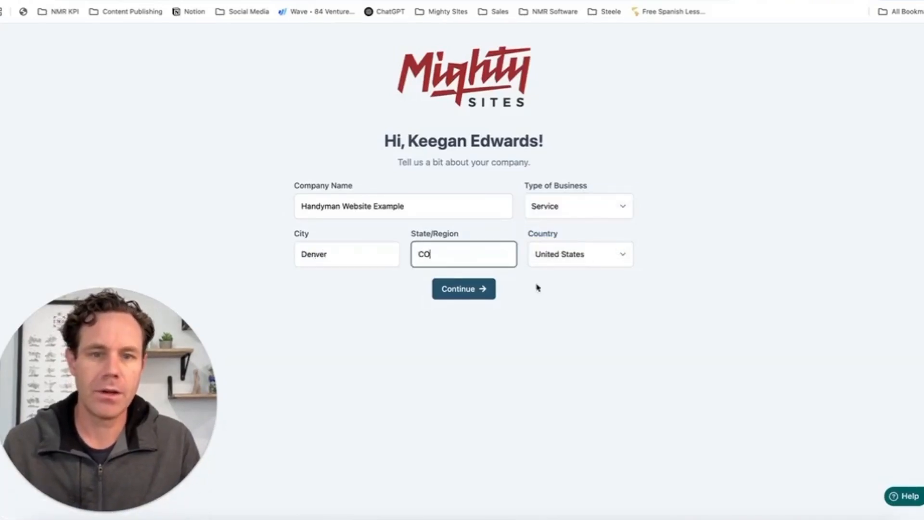
{"action": "left_click", "coordinate": [471, 294]}
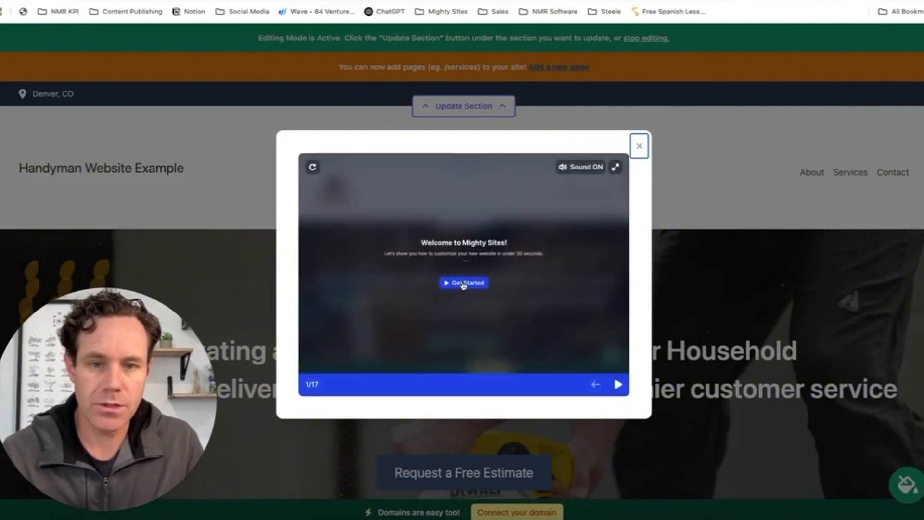
- Start the welcome tour and go through its demos on editing sections, social links, design and text
{"action": "left_click", "coordinate": [463, 284]}
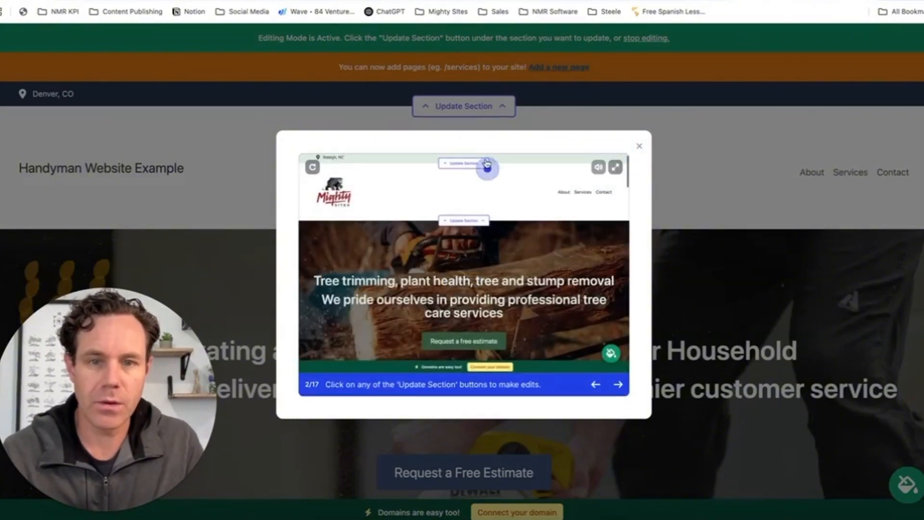
{"action": "left_click", "coordinate": [489, 170]}
{"action": "left_click", "coordinate": [552, 206]}
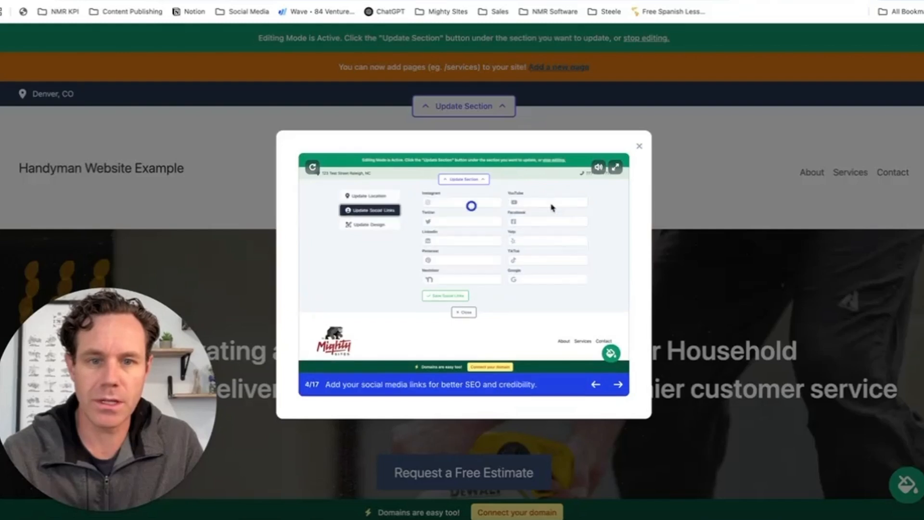
{"action": "left_click", "coordinate": [440, 208]}
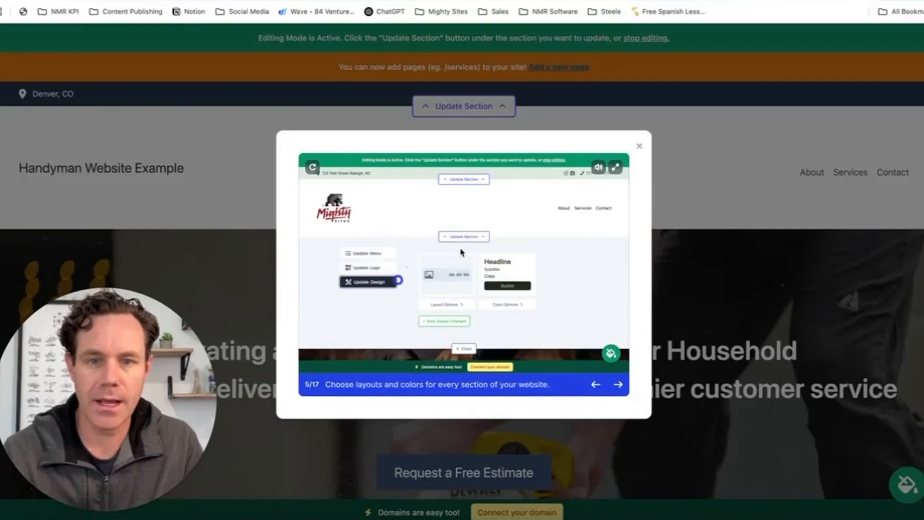
{"action": "left_click", "coordinate": [395, 284]}
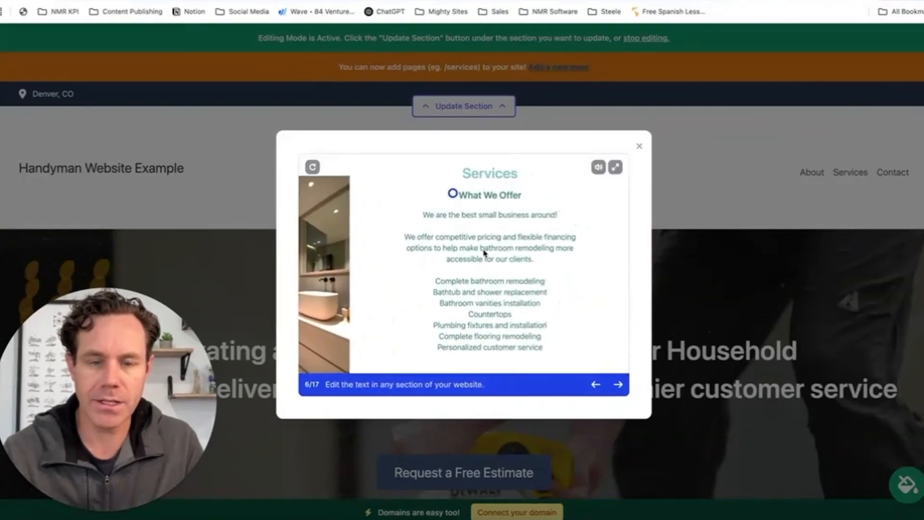
{"action": "left_click", "coordinate": [444, 200]}
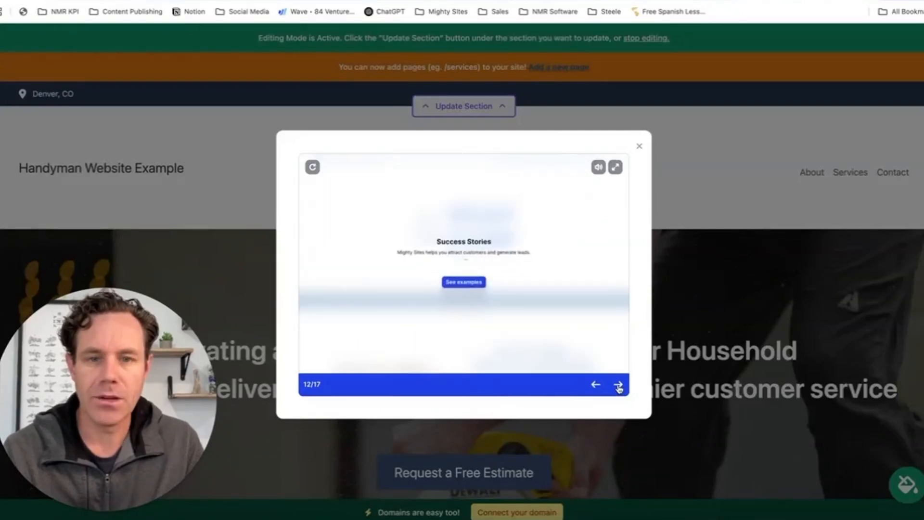
- View the tour's success story example sites through to the end and close the tour
{"action": "left_click", "coordinate": [453, 284]}
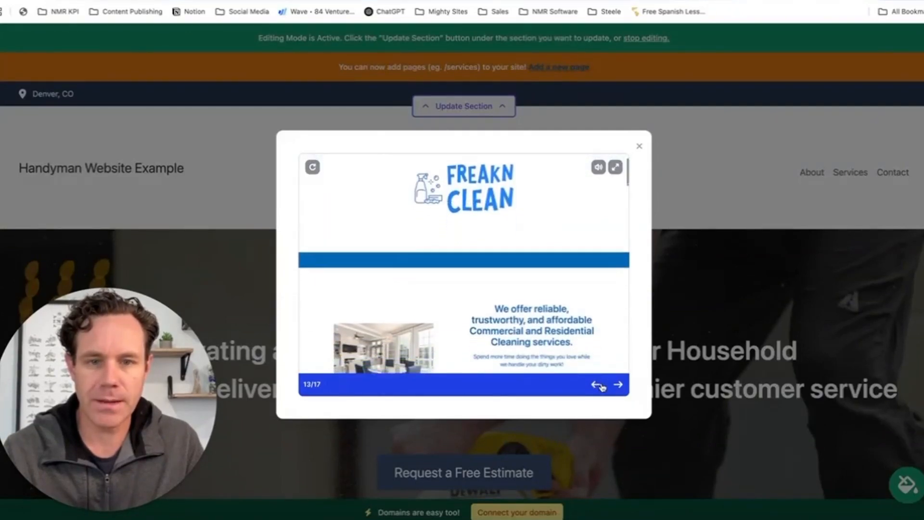
{"action": "left_click", "coordinate": [620, 386]}
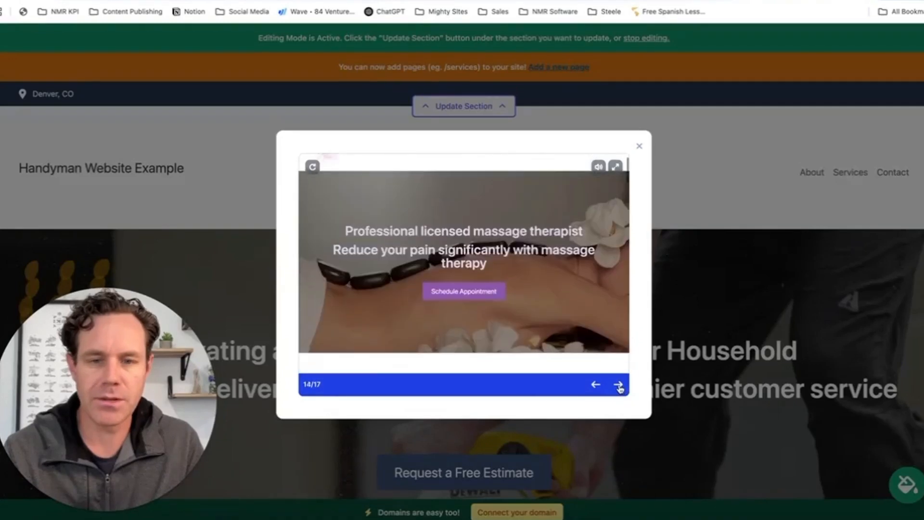
{"action": "left_click", "coordinate": [620, 386]}
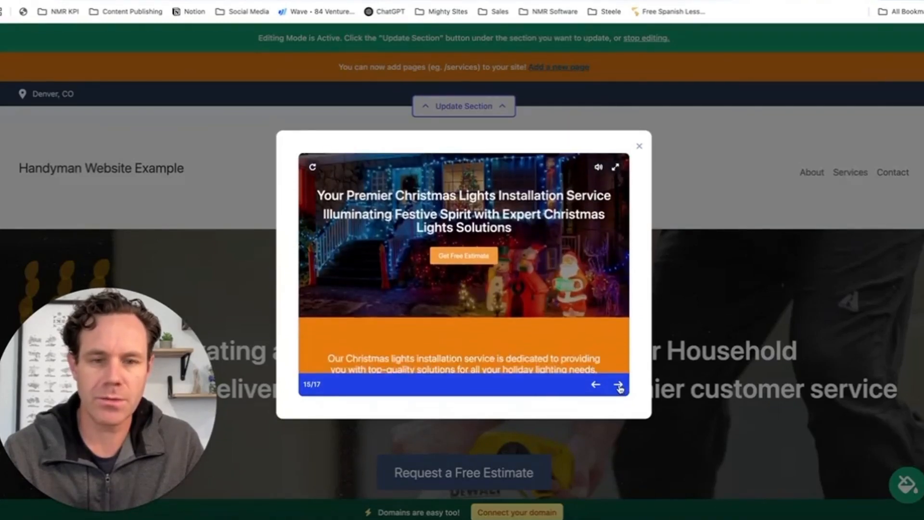
{"action": "left_click", "coordinate": [619, 385]}
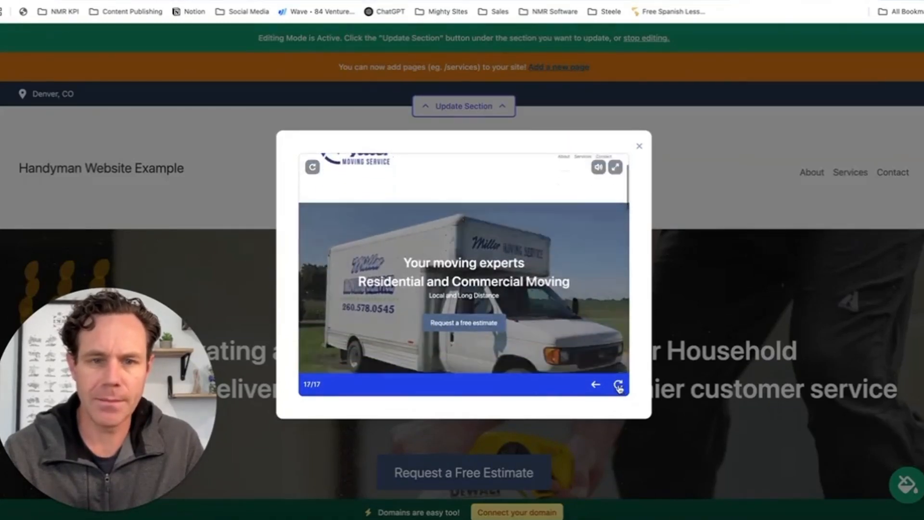
{"action": "left_click", "coordinate": [618, 384]}
{"action": "left_click", "coordinate": [638, 146]}
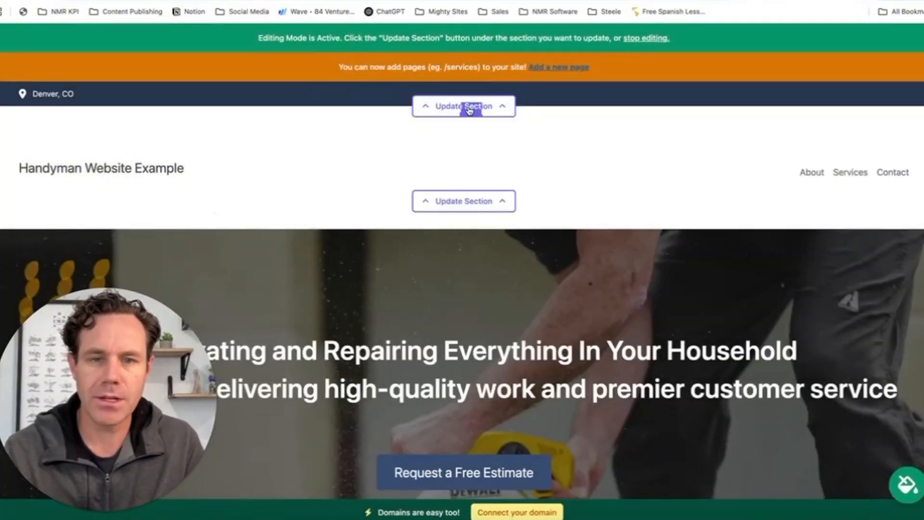
- Add the business phone number to the location details of the site's header bar, save and close the editor
{"action": "left_click", "coordinate": [503, 110]}
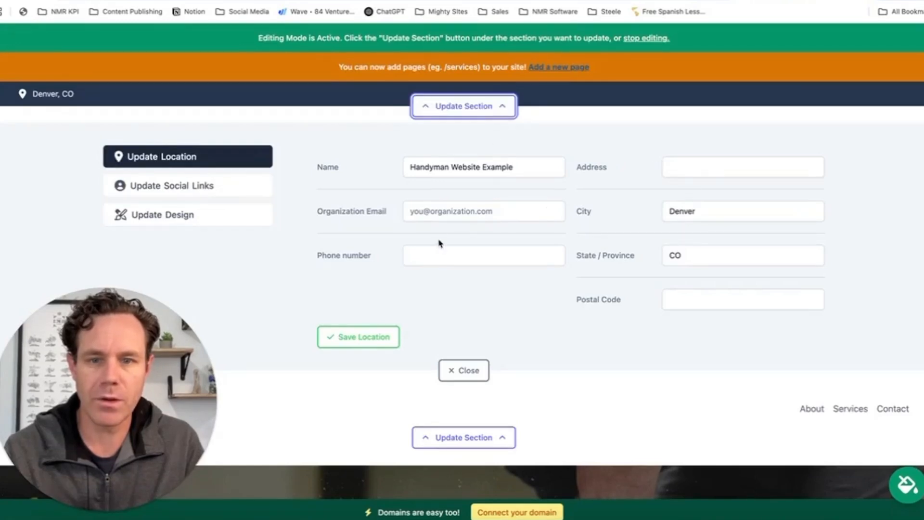
{"action": "left_click", "coordinate": [418, 210]}
{"action": "left_click", "coordinate": [438, 256]}
{"action": "type", "text": "77"}
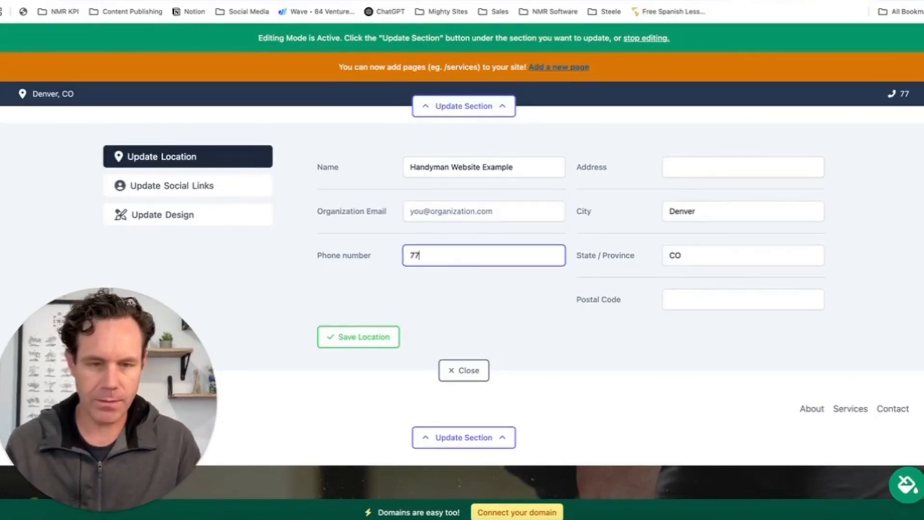
{"action": "type", "text": "7-777-7777"}
{"action": "left_click", "coordinate": [358, 337]}
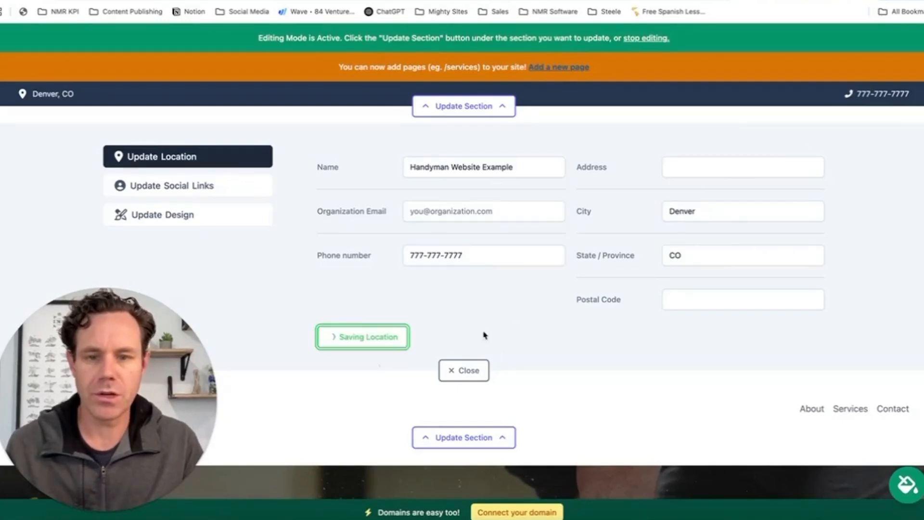
{"action": "left_click", "coordinate": [463, 370]}
- Try the hero section layout with the image beside right-aligned text, and return to the full background image layout
{"action": "left_click", "coordinate": [483, 388]}
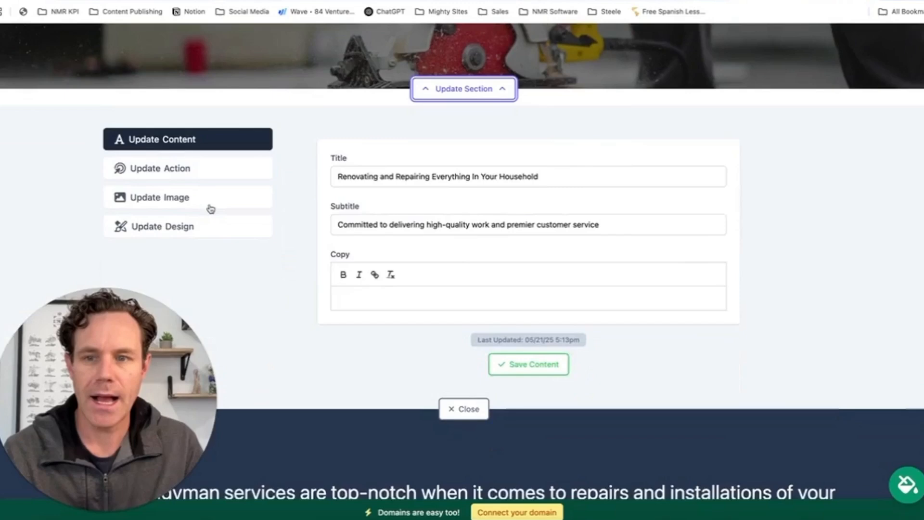
{"action": "left_click", "coordinate": [194, 229]}
{"action": "left_click", "coordinate": [407, 245]}
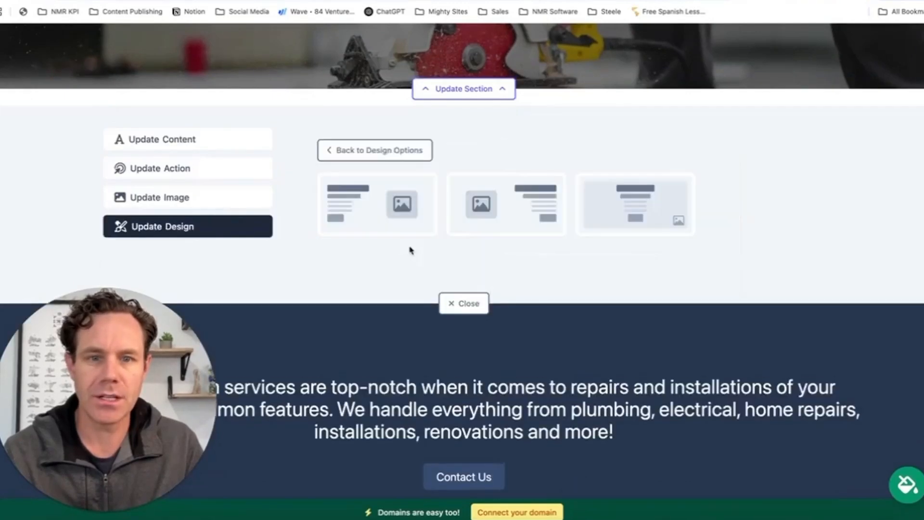
{"action": "left_click", "coordinate": [516, 225]}
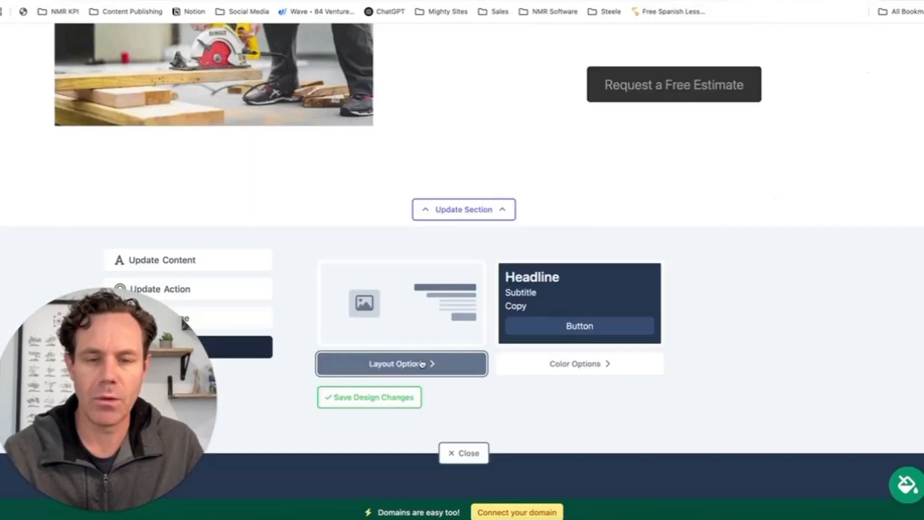
{"action": "left_click", "coordinate": [422, 365]}
{"action": "left_click", "coordinate": [652, 335]}
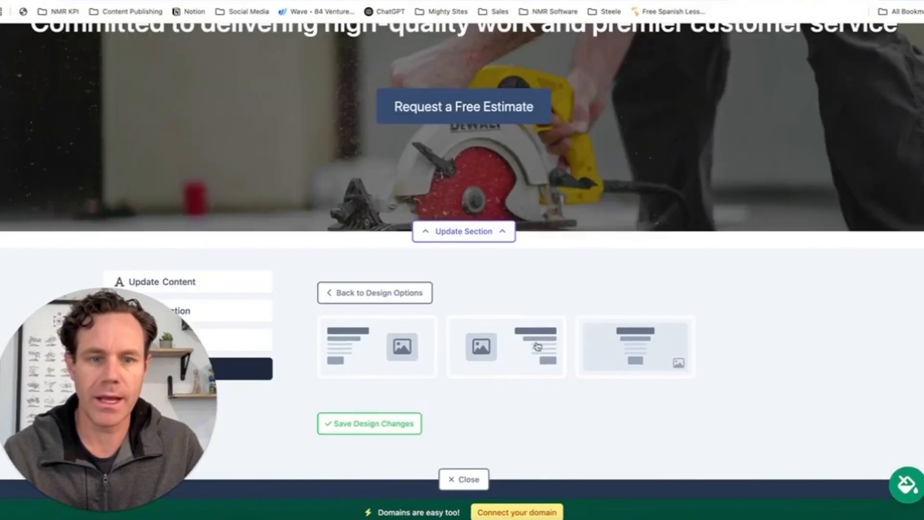
- Replace the hero section's title with "This is a test"
{"action": "left_click", "coordinate": [226, 282]}
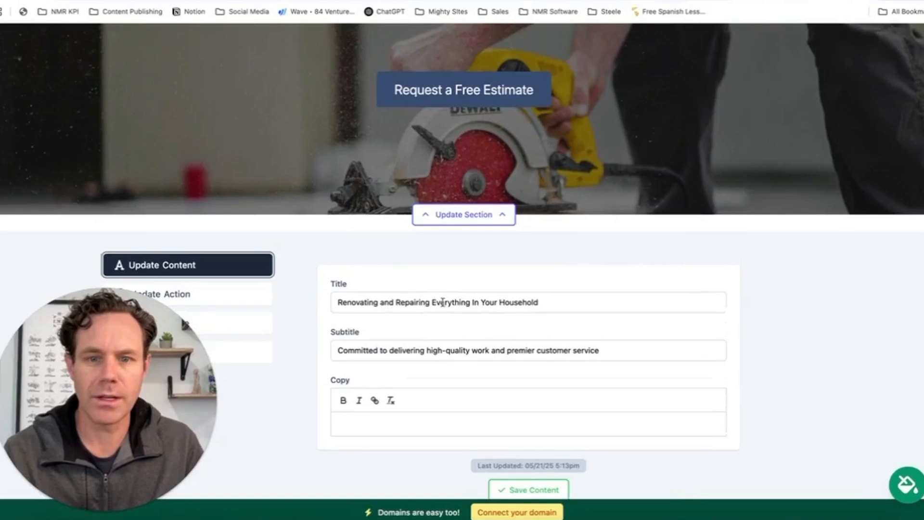
{"action": "triple_click", "coordinate": [443, 302]}
{"action": "type", "text": "This "}
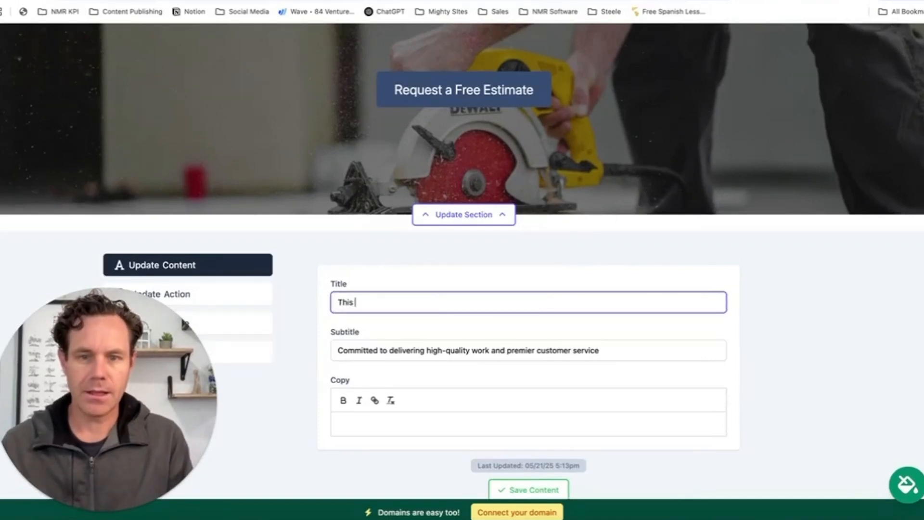
{"action": "type", "text": "is a test"}
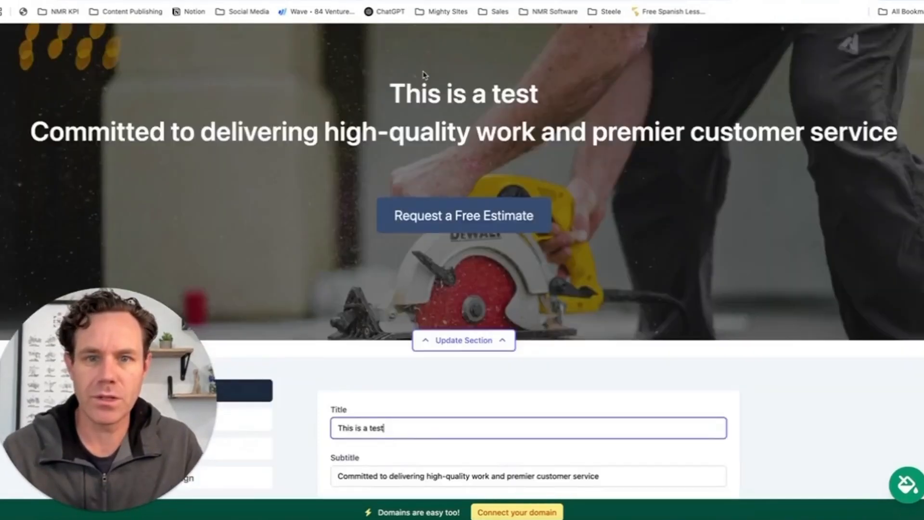
- Open the hero button's action settings and test where the Request a Free Estimate button leads
{"action": "scroll", "coordinate": [469, 140], "scroll_direction": "down", "scroll_amount": 4}
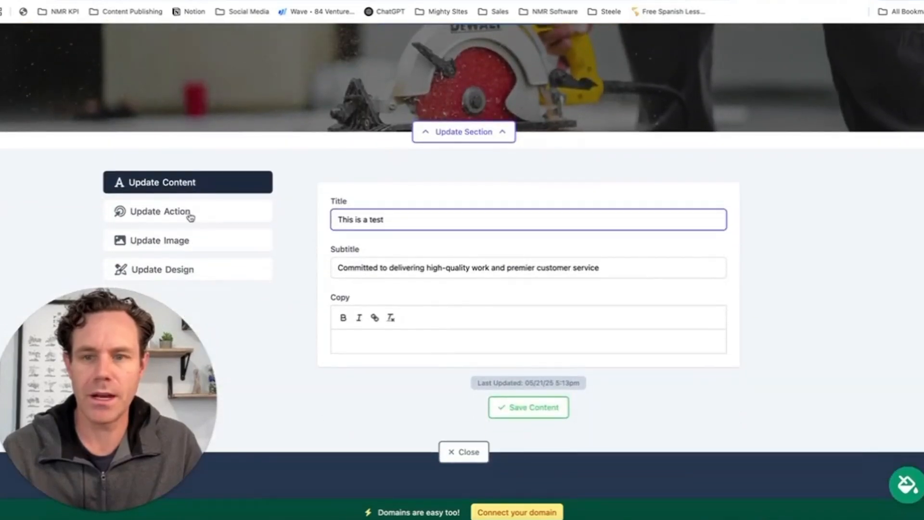
{"action": "left_click", "coordinate": [189, 212]}
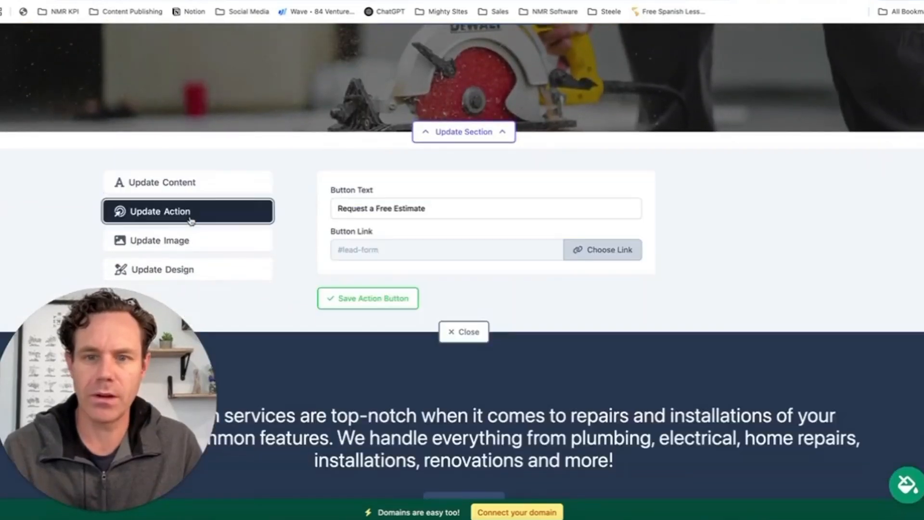
{"action": "scroll", "coordinate": [474, 125], "scroll_direction": "up", "scroll_amount": 4}
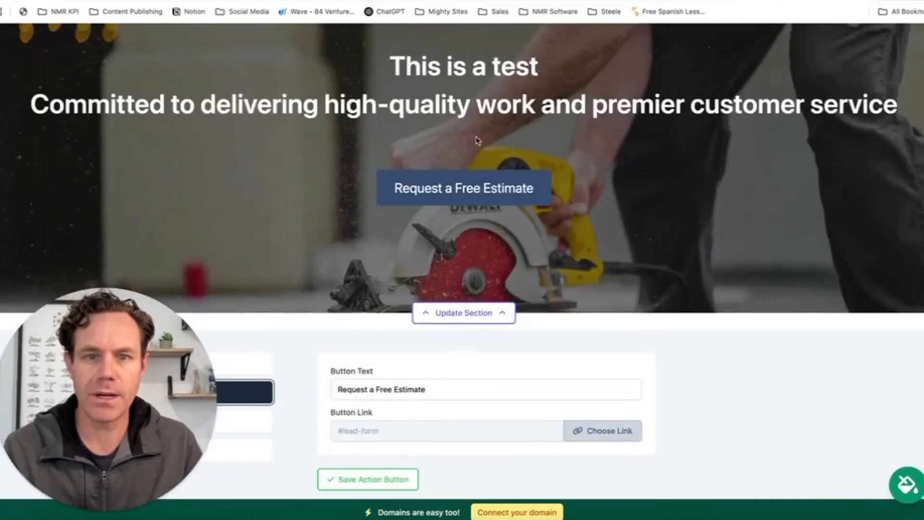
{"action": "left_click", "coordinate": [474, 192]}
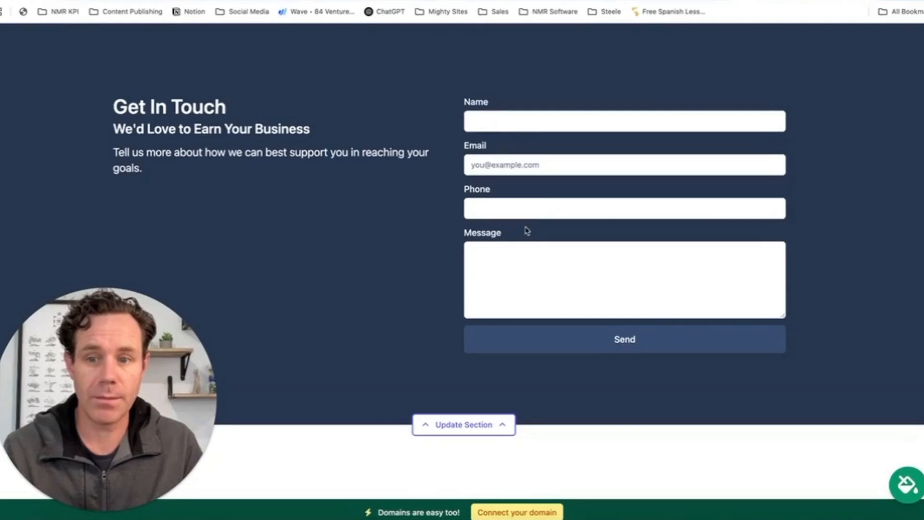
{"action": "scroll", "coordinate": [513, 213], "scroll_direction": "up", "scroll_amount": 15}
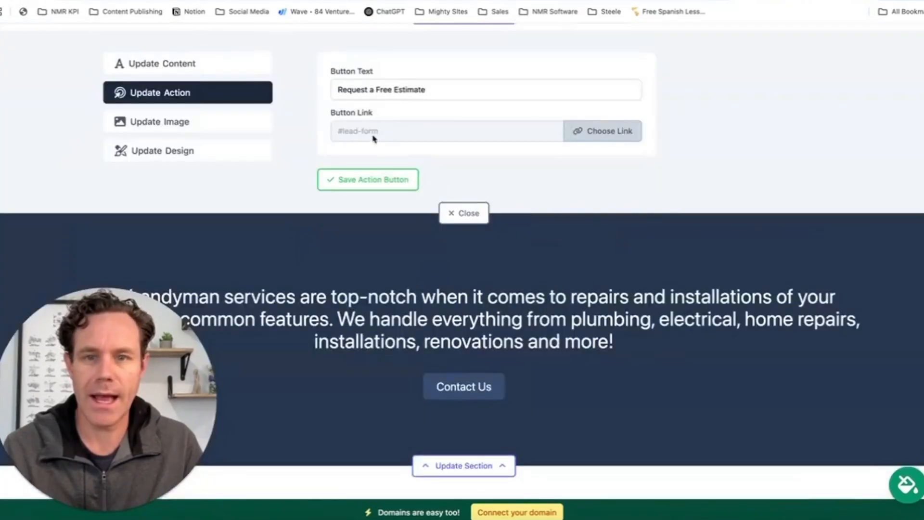
- Look through the Another Website, My Website and Actions link options for the hero button, keeping its existing link
{"action": "left_click", "coordinate": [602, 131]}
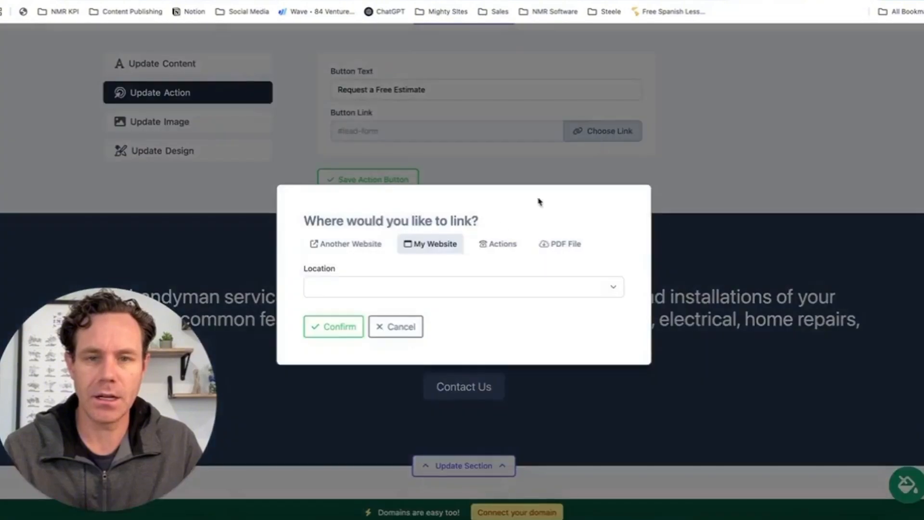
{"action": "left_click", "coordinate": [349, 245]}
{"action": "left_click", "coordinate": [419, 246]}
{"action": "left_click", "coordinate": [501, 245]}
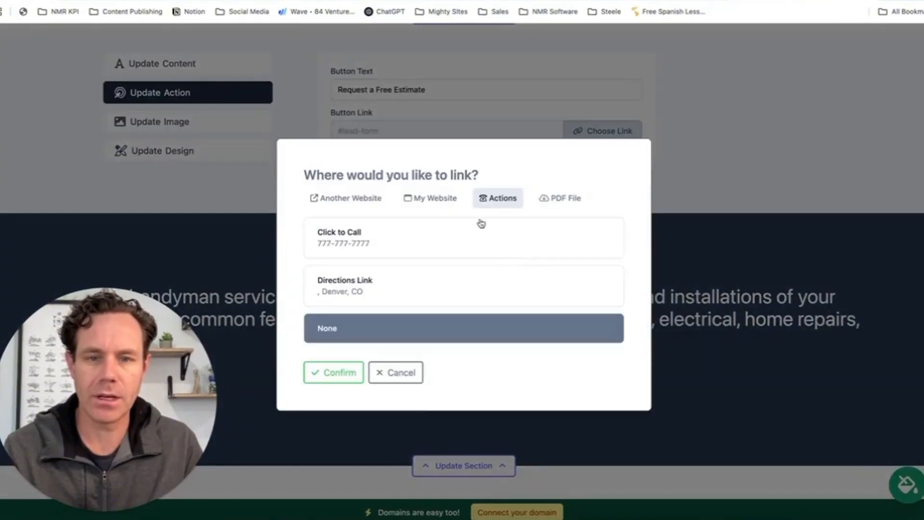
{"action": "left_click", "coordinate": [399, 373]}
- Browse the photo library's Handyman images for the About Us section and return to all photo options
{"action": "scroll", "coordinate": [428, 385], "scroll_direction": "down", "scroll_amount": 10}
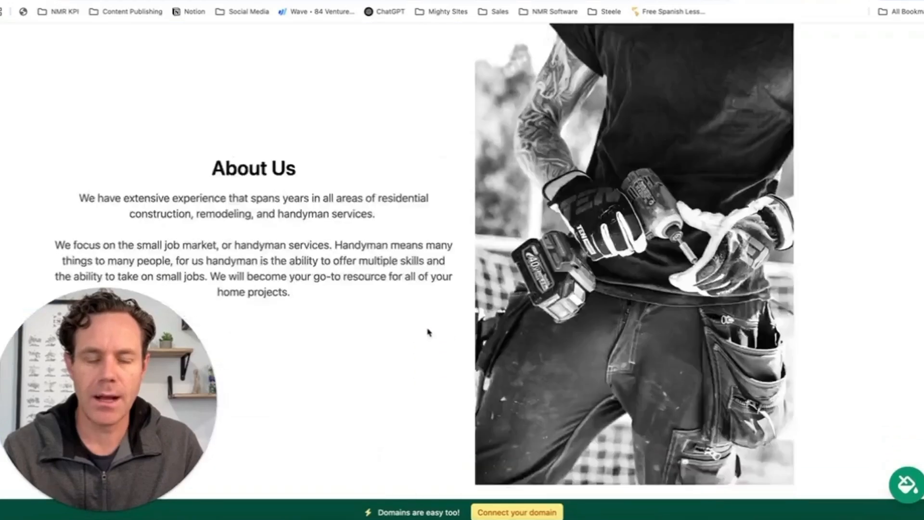
{"action": "left_click", "coordinate": [457, 342]}
{"action": "scroll", "coordinate": [458, 337], "scroll_direction": "down", "scroll_amount": 4}
{"action": "left_click", "coordinate": [192, 246]}
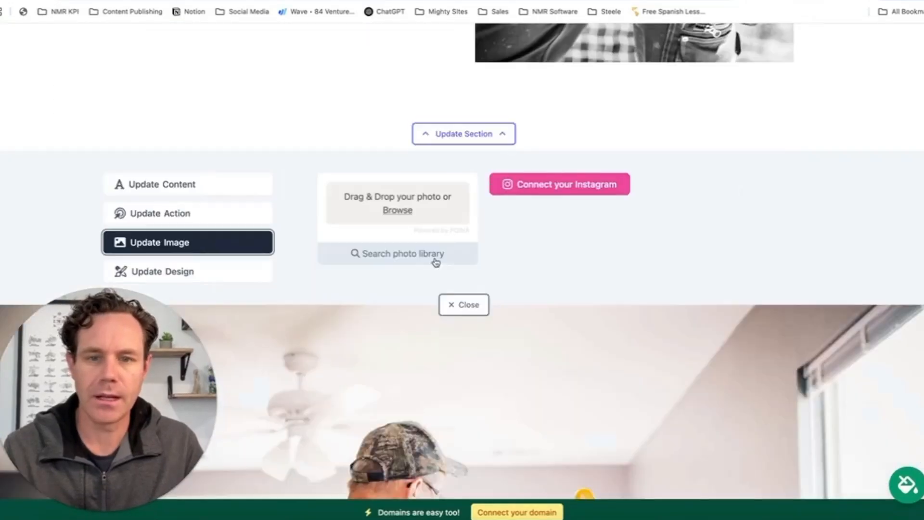
{"action": "left_click", "coordinate": [423, 262]}
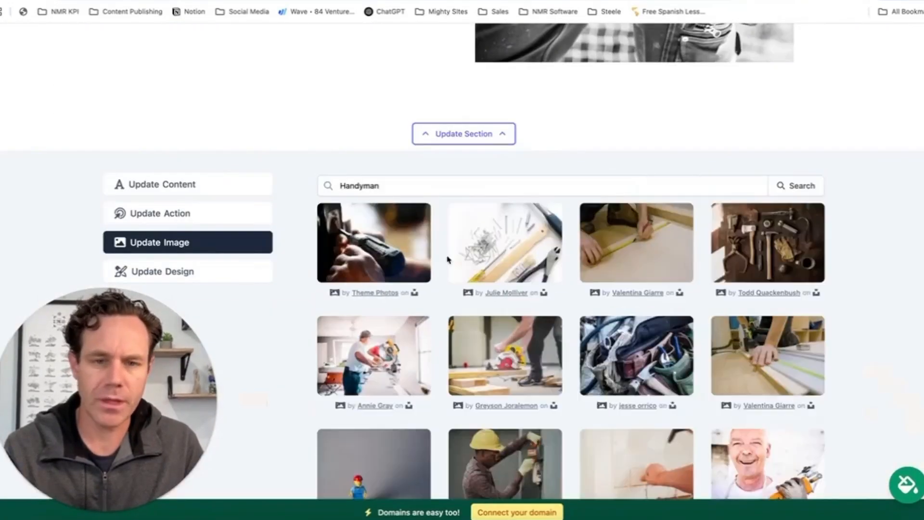
{"action": "scroll", "coordinate": [481, 264], "scroll_direction": "down", "scroll_amount": 2}
{"action": "scroll", "coordinate": [498, 267], "scroll_direction": "down", "scroll_amount": 3}
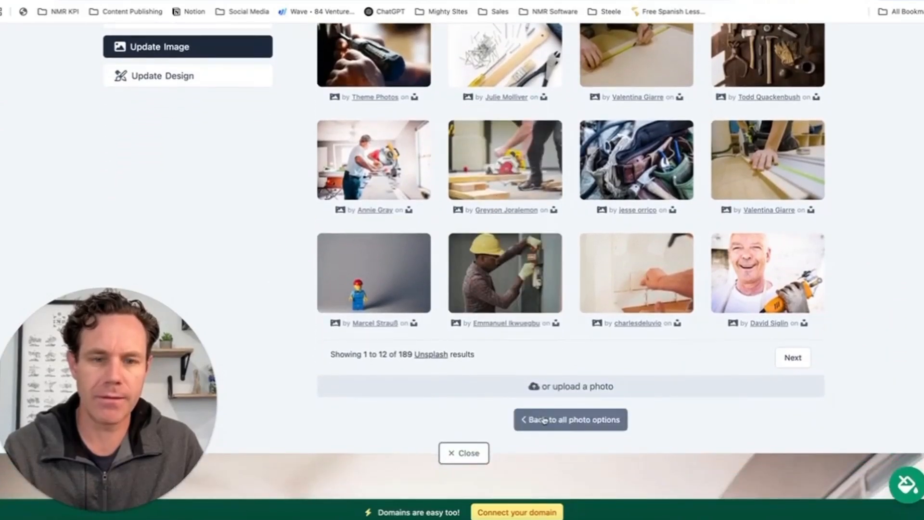
{"action": "left_click", "coordinate": [544, 420]}
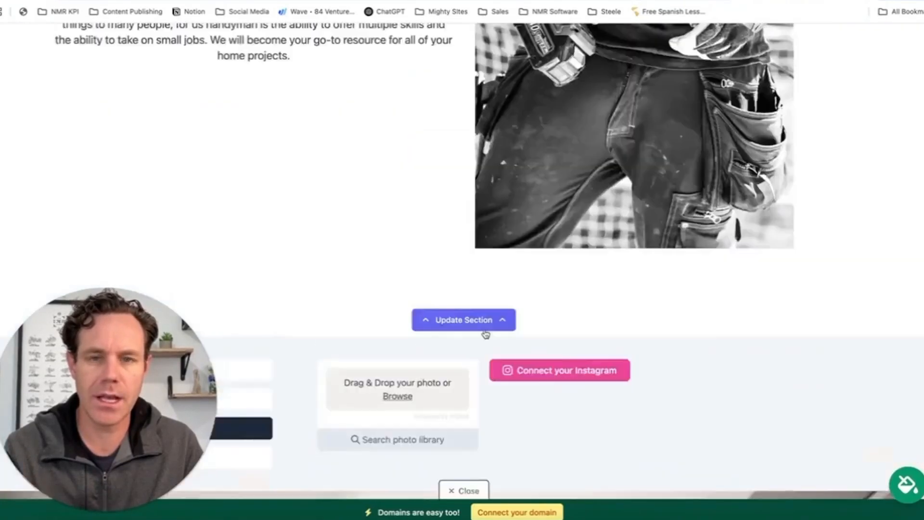
- Open the Elfsight section's settings and place the cursor in the widget code field
{"action": "scroll", "coordinate": [563, 365], "scroll_direction": "down", "scroll_amount": 2}
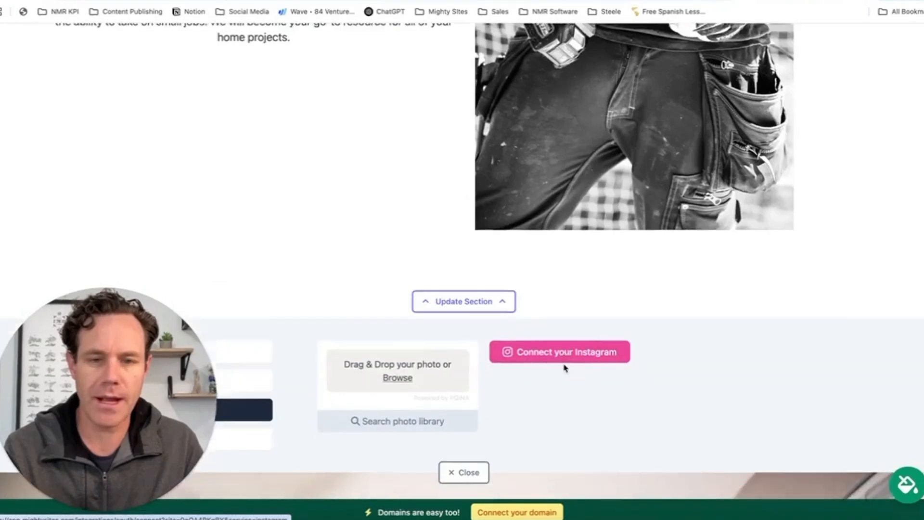
{"action": "scroll", "coordinate": [564, 367], "scroll_direction": "down", "scroll_amount": 2}
{"action": "scroll", "coordinate": [411, 296], "scroll_direction": "down", "scroll_amount": 8}
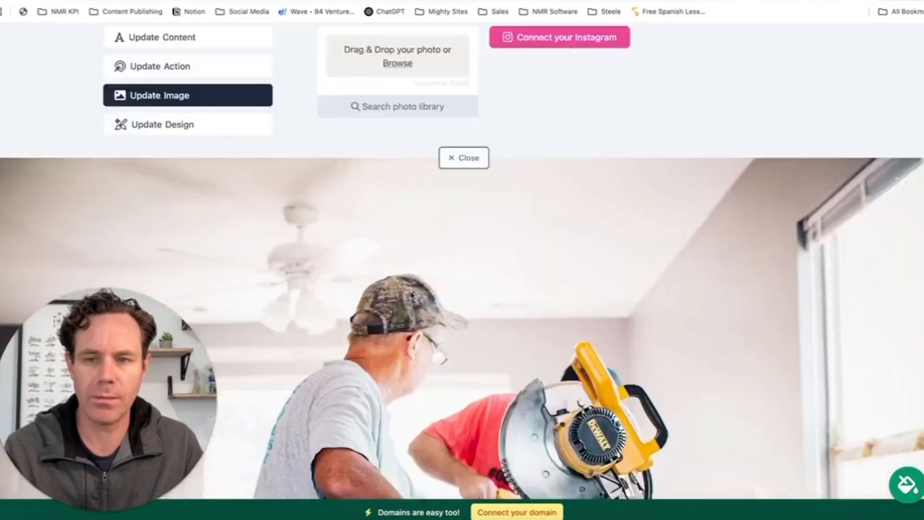
{"action": "scroll", "coordinate": [412, 296], "scroll_direction": "down", "scroll_amount": 10}
{"action": "left_click", "coordinate": [463, 175]}
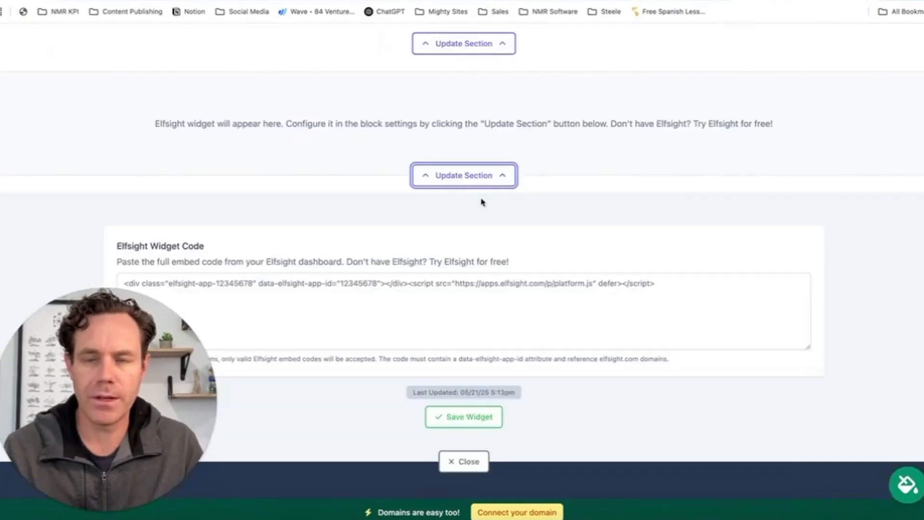
{"action": "scroll", "coordinate": [461, 227], "scroll_direction": "down", "scroll_amount": 1}
{"action": "scroll", "coordinate": [460, 228], "scroll_direction": "down", "scroll_amount": 2}
{"action": "left_click", "coordinate": [420, 217]}
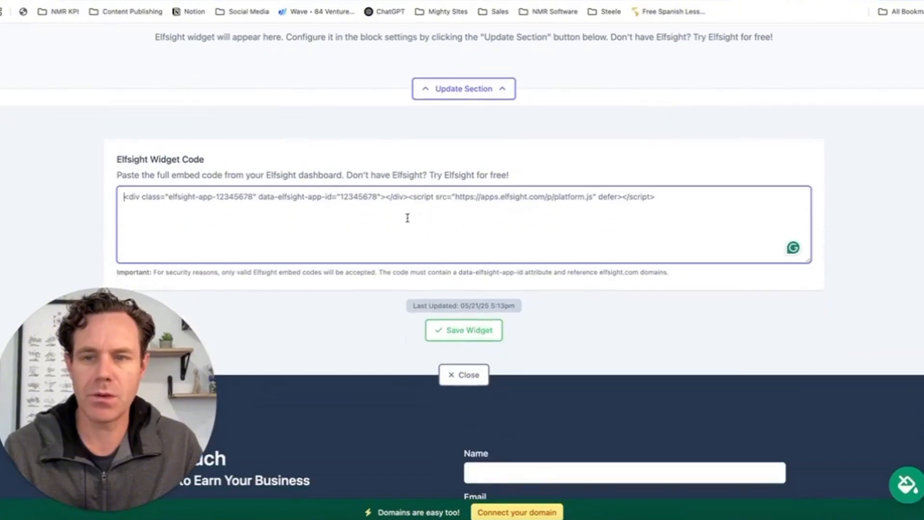
- Switch to the Elfsight dashboard in a new browser tab and copy the embed code of the Untitled Facebook Reviews widget
{"action": "key", "text": "ctrl+r"}
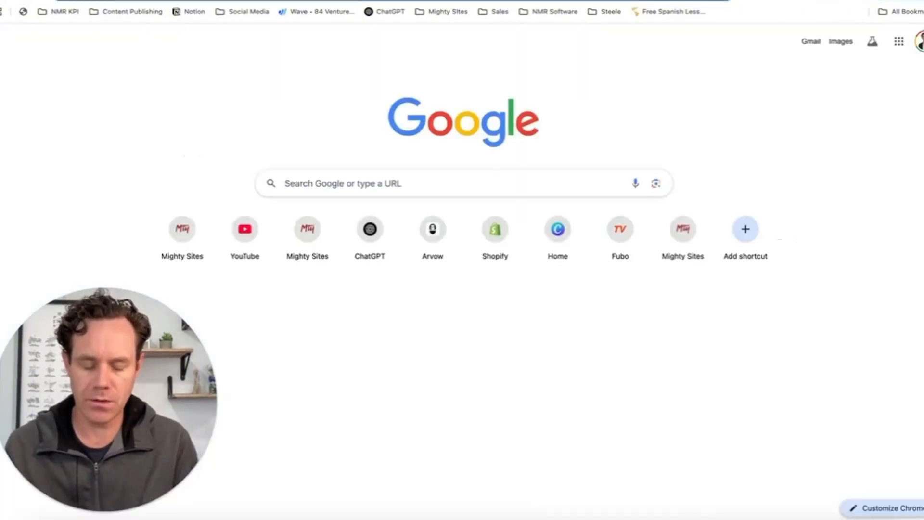
{"action": "type", "text": "elf"}
{"action": "key", "text": "Return"}
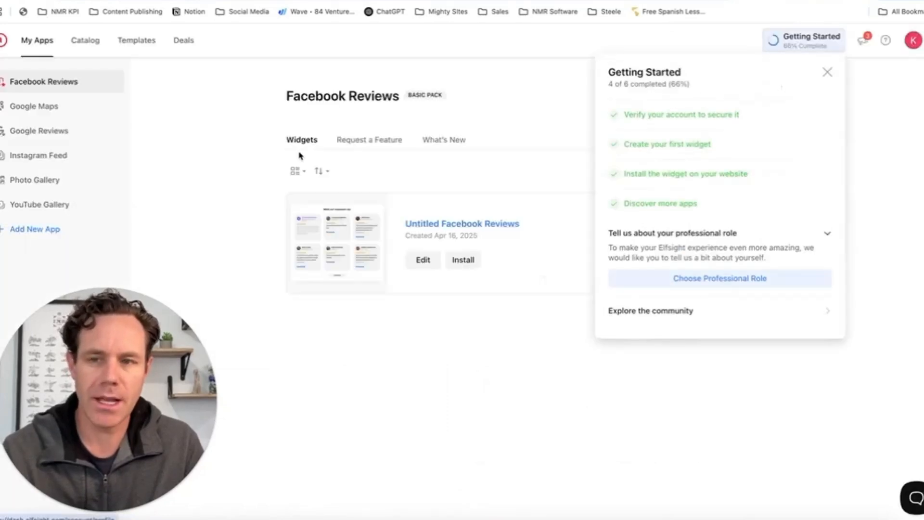
{"action": "left_click", "coordinate": [463, 260]}
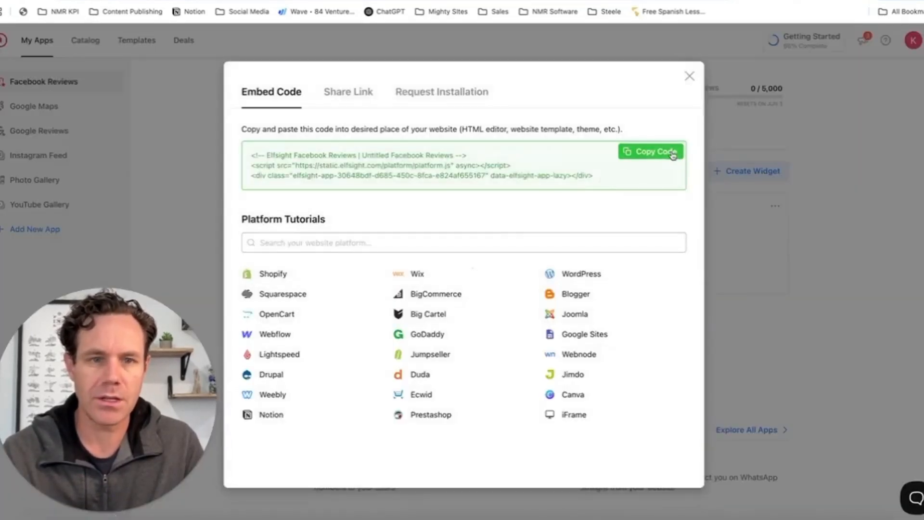
{"action": "left_click", "coordinate": [672, 154]}
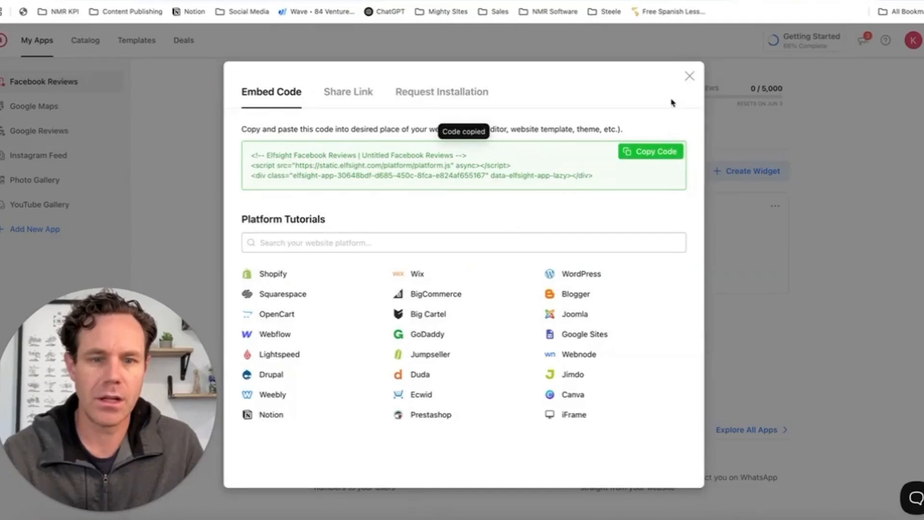
{"action": "left_click", "coordinate": [689, 76]}
- Paste the Facebook Reviews embed code into the Mighty Sites widget section, save the widget and close its settings
{"action": "key", "text": "ctrl+v"}
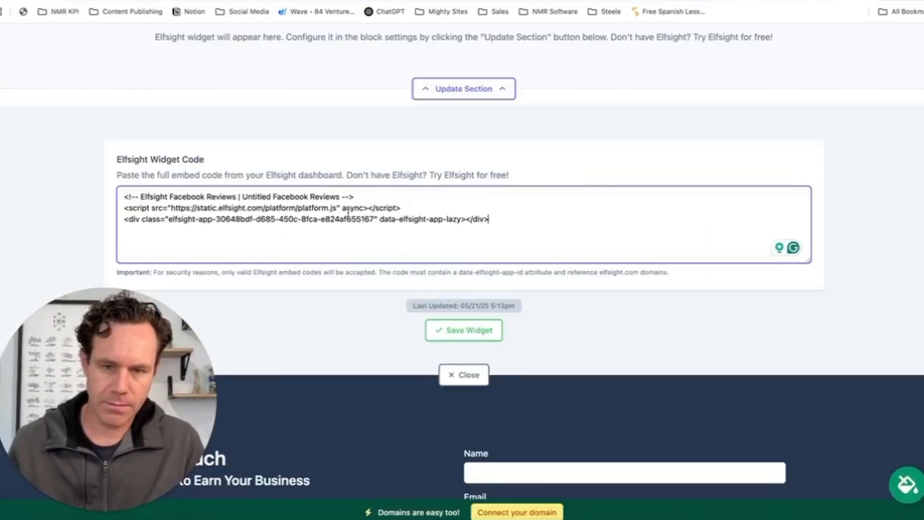
{"action": "left_click", "coordinate": [458, 331]}
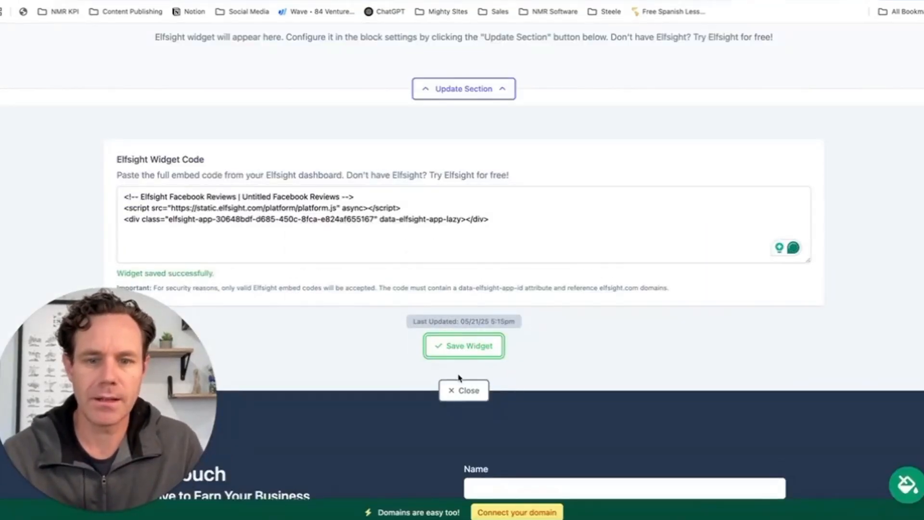
{"action": "left_click", "coordinate": [460, 388]}
- Review the handyman site outside editing mode, from the hero through the services and Facebook reviews down to the contact section
{"action": "scroll", "coordinate": [587, 92], "scroll_direction": "up", "scroll_amount": 15}
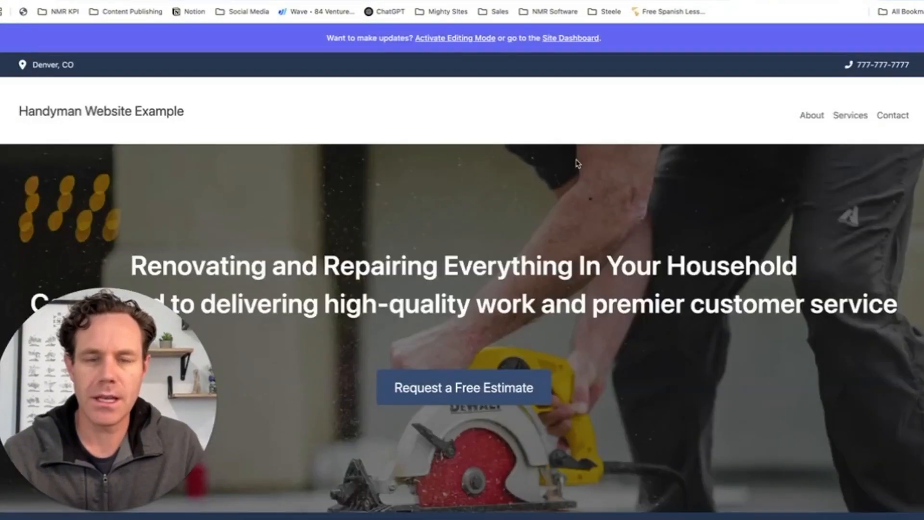
{"action": "scroll", "coordinate": [578, 163], "scroll_direction": "down", "scroll_amount": 10}
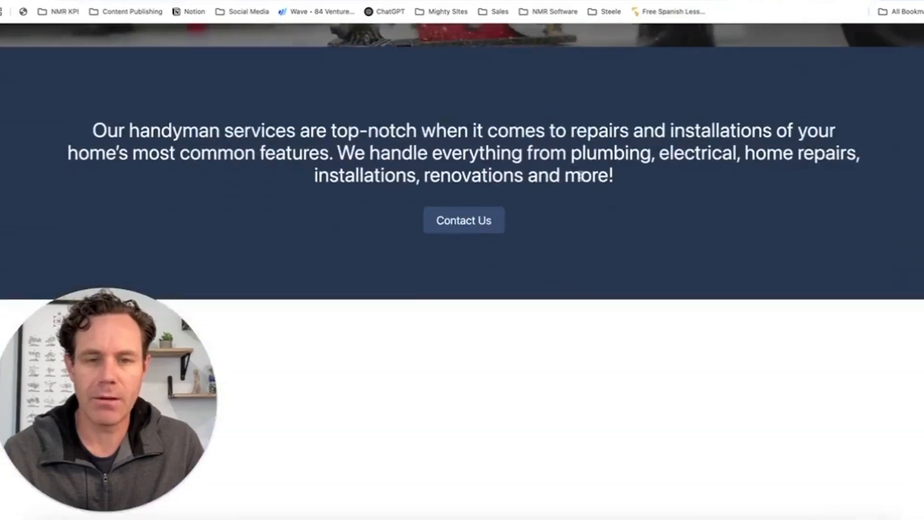
{"action": "scroll", "coordinate": [581, 176], "scroll_direction": "down", "scroll_amount": 15}
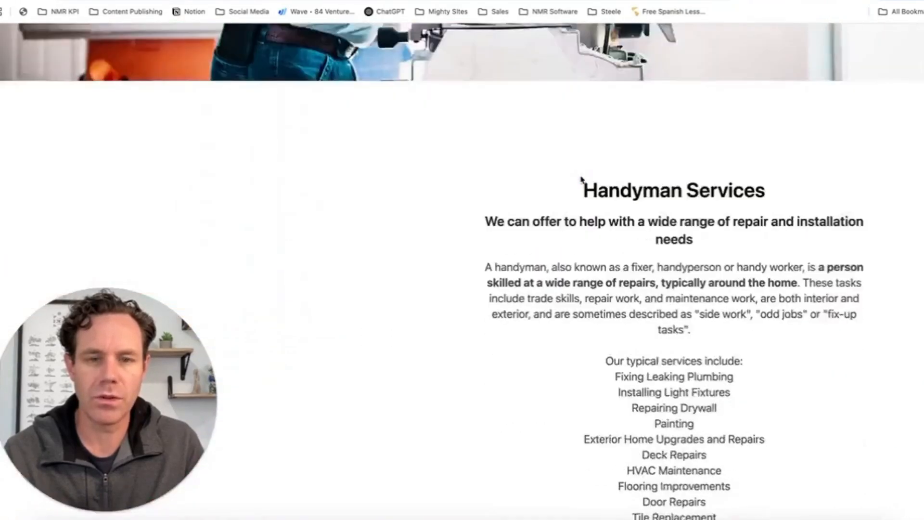
{"action": "scroll", "coordinate": [581, 179], "scroll_direction": "down", "scroll_amount": 15}
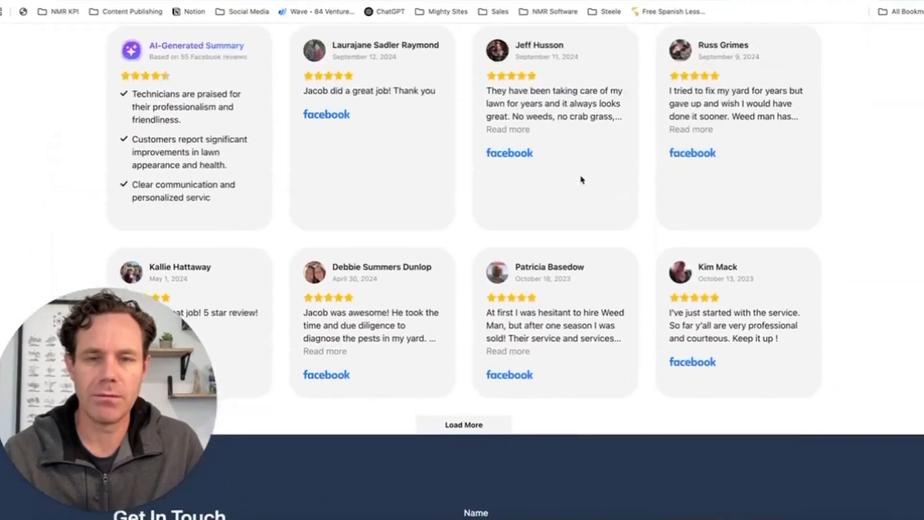
{"action": "scroll", "coordinate": [581, 179], "scroll_direction": "down", "scroll_amount": 5}
{"action": "scroll", "coordinate": [580, 179], "scroll_direction": "up", "scroll_amount": 20}
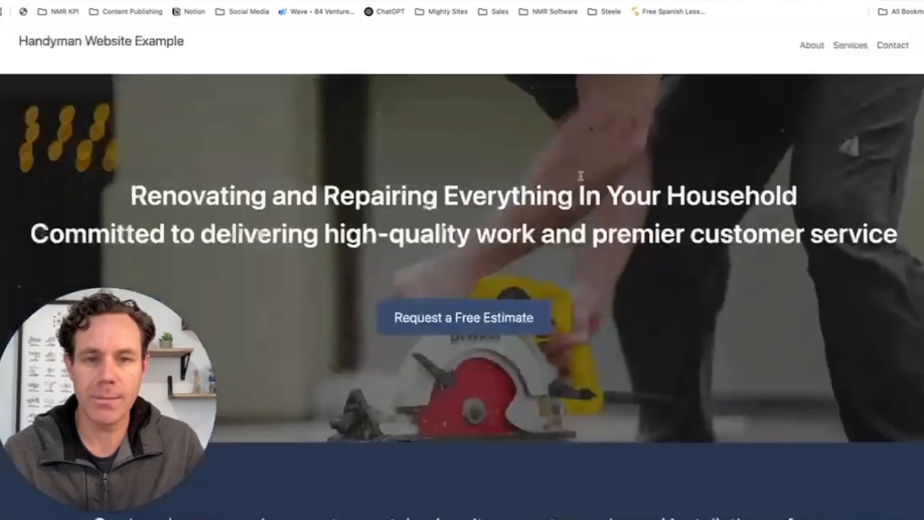
{"action": "scroll", "coordinate": [581, 176], "scroll_direction": "up", "scroll_amount": 3}
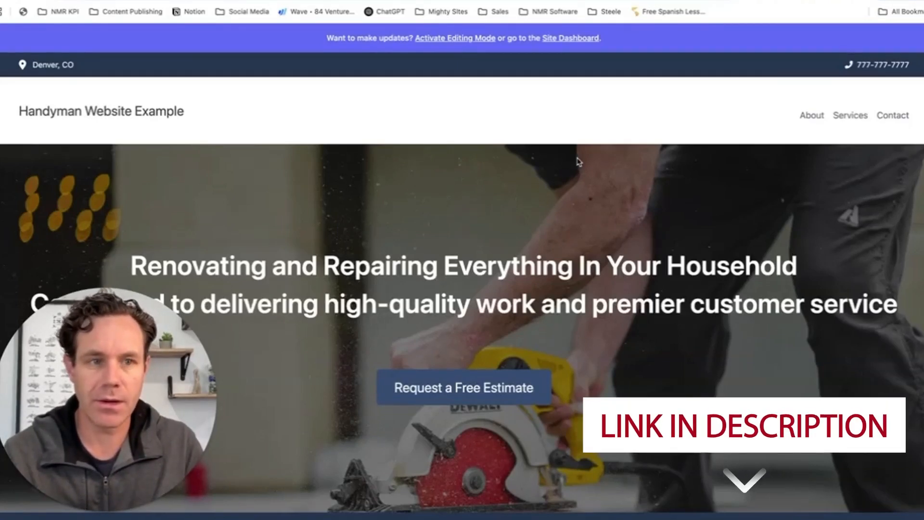
{"action": "scroll", "coordinate": [579, 161], "scroll_direction": "down", "scroll_amount": 1}
{"action": "scroll", "coordinate": [507, 117], "scroll_direction": "up", "scroll_amount": 1}
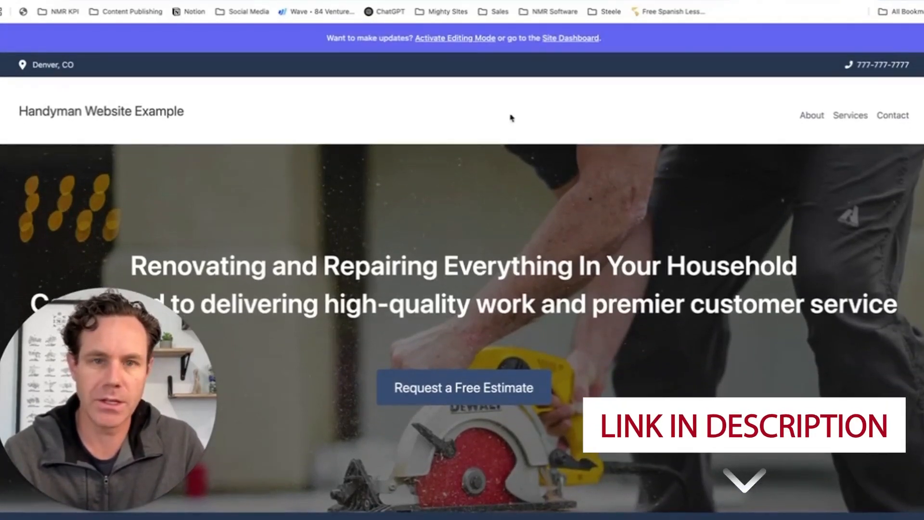
{"action": "scroll", "coordinate": [255, 140], "scroll_direction": "down", "scroll_amount": 5}
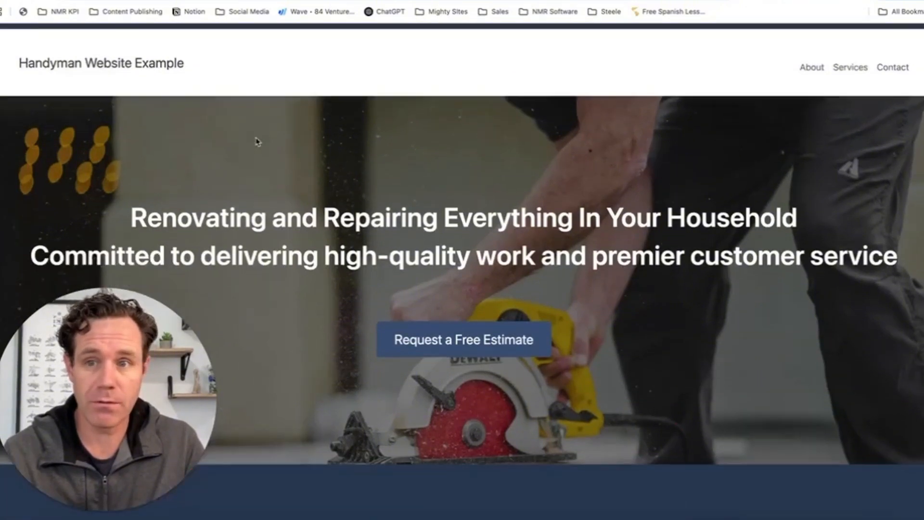
{"action": "scroll", "coordinate": [255, 140], "scroll_direction": "down", "scroll_amount": 15}
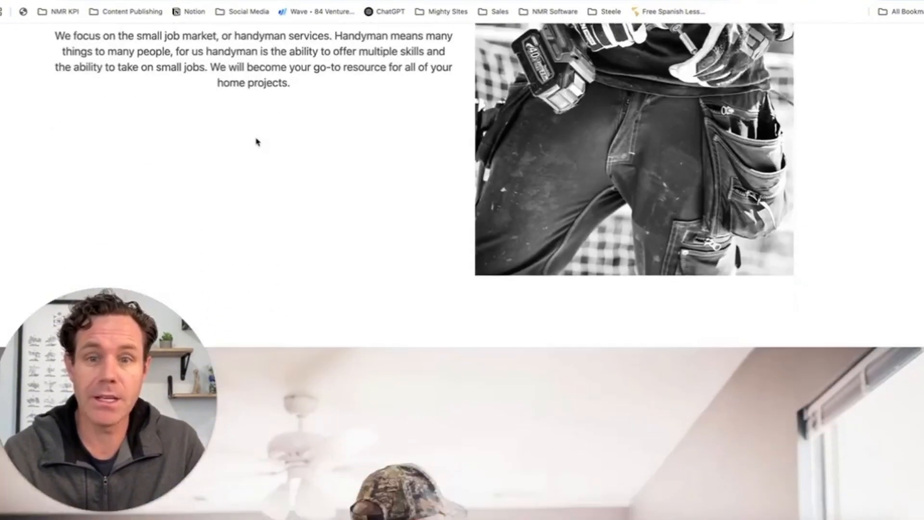
{"action": "scroll", "coordinate": [256, 141], "scroll_direction": "up", "scroll_amount": 10}
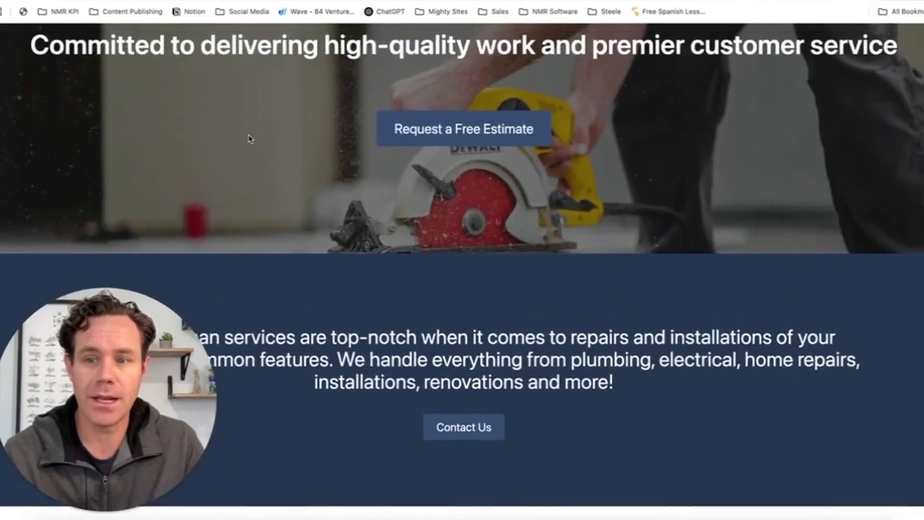
{"action": "scroll", "coordinate": [252, 139], "scroll_direction": "up", "scroll_amount": 5}
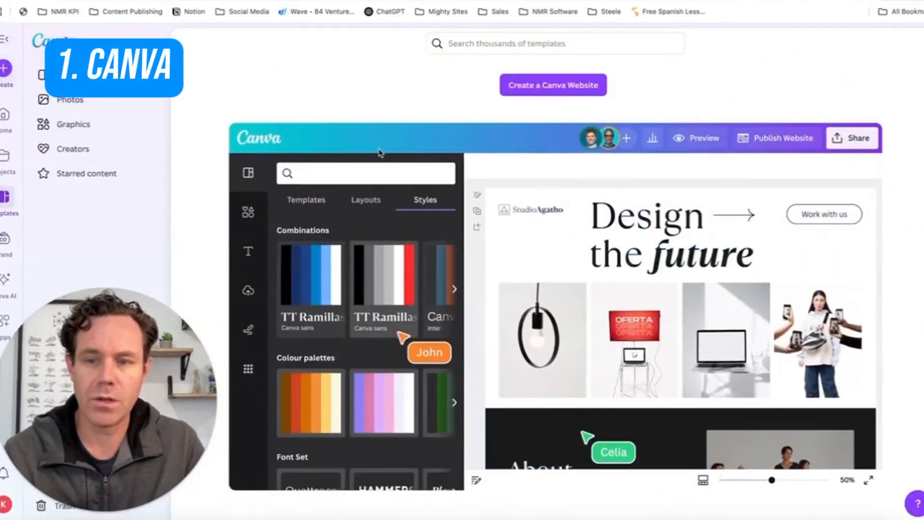
- Create a new Canva website and go through the introductory tips on adding sections and pages
{"action": "left_click", "coordinate": [542, 89]}
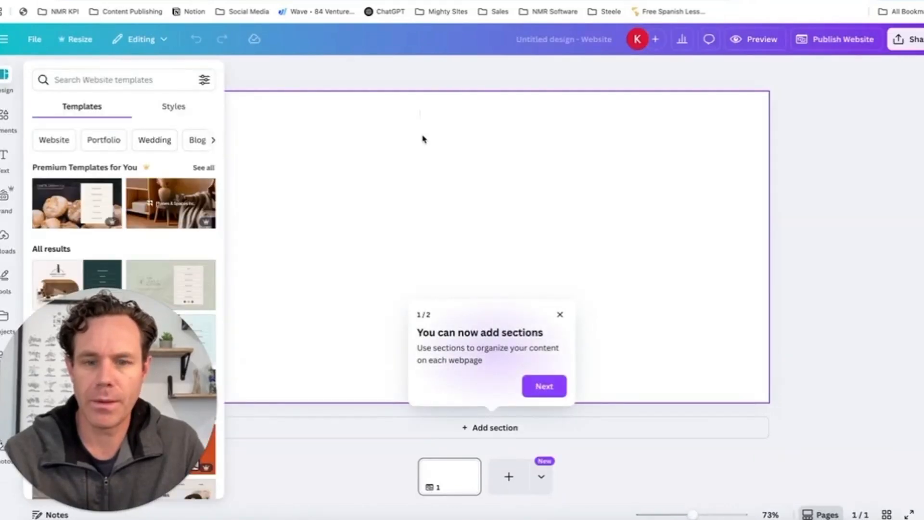
{"action": "left_click", "coordinate": [547, 384]}
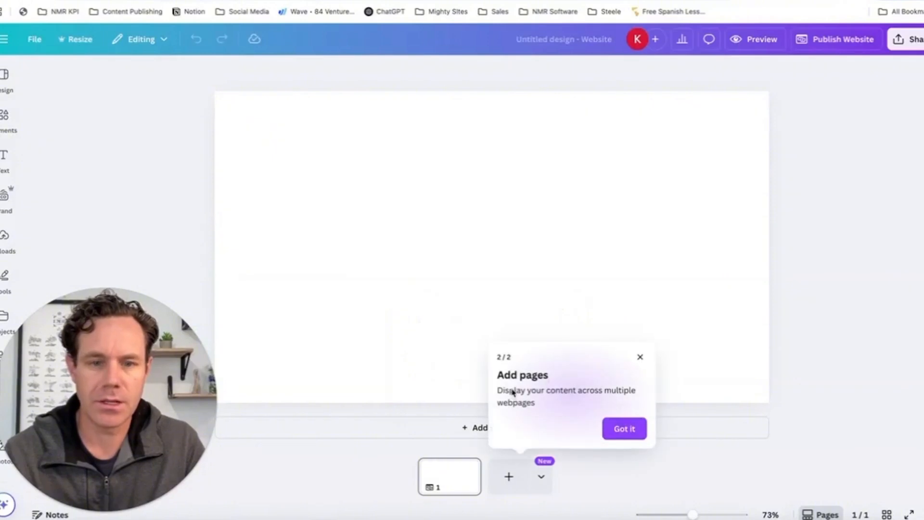
{"action": "left_click", "coordinate": [628, 430]}
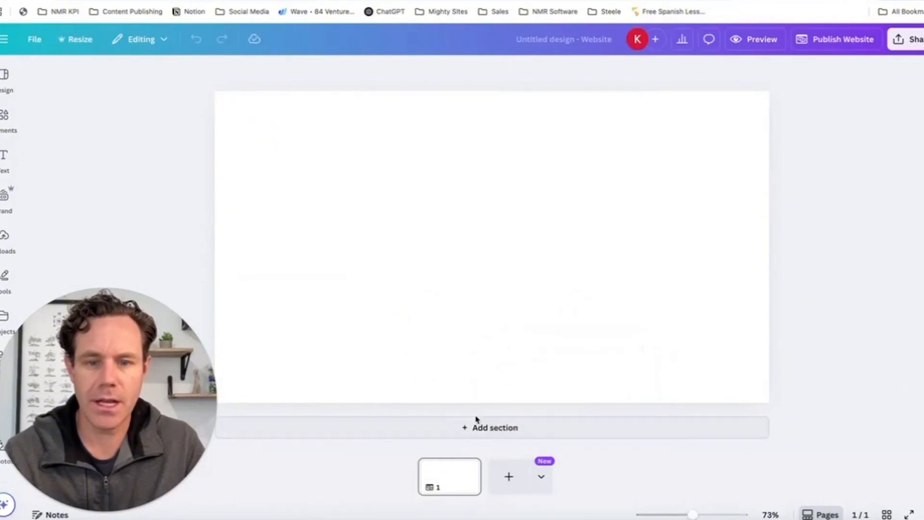
{"action": "left_click", "coordinate": [355, 248]}
- Search Canva's website templates for "handy"
{"action": "left_click", "coordinate": [3, 76]}
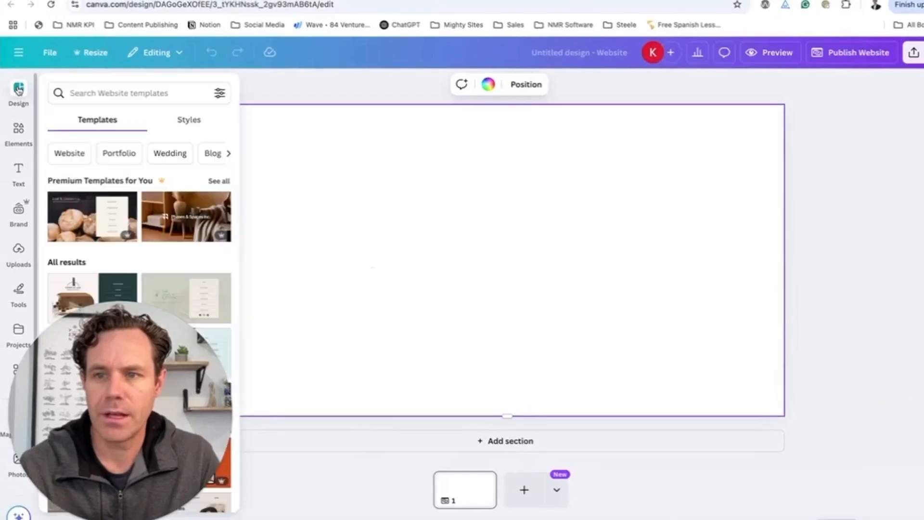
{"action": "scroll", "coordinate": [111, 126], "scroll_direction": "down", "scroll_amount": 2}
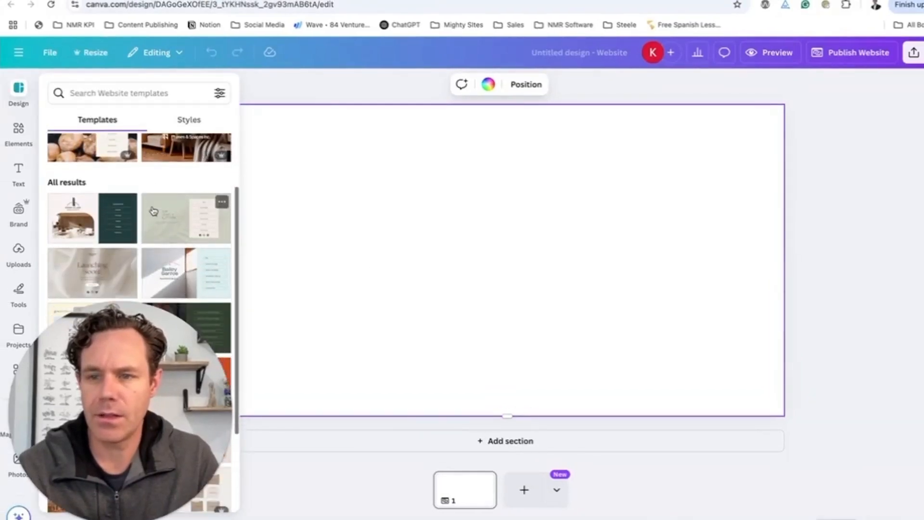
{"action": "left_click", "coordinate": [118, 96]}
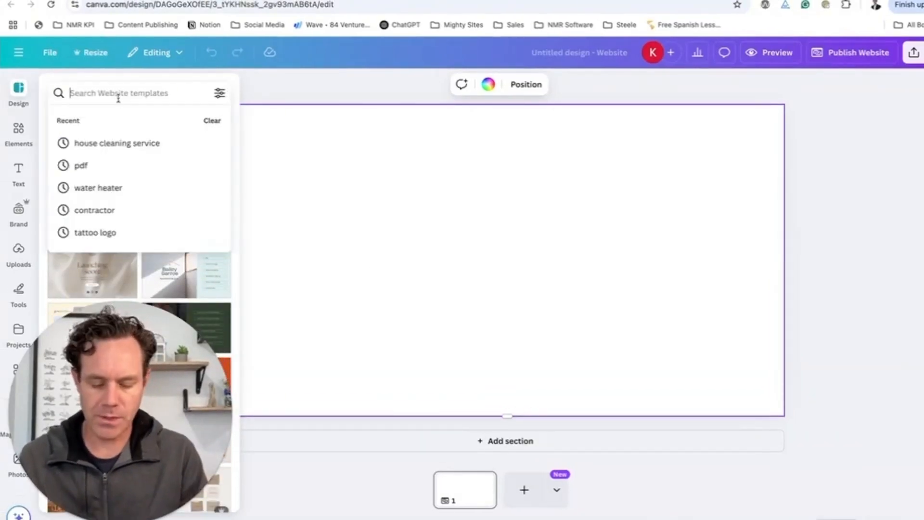
{"action": "type", "text": "handy"}
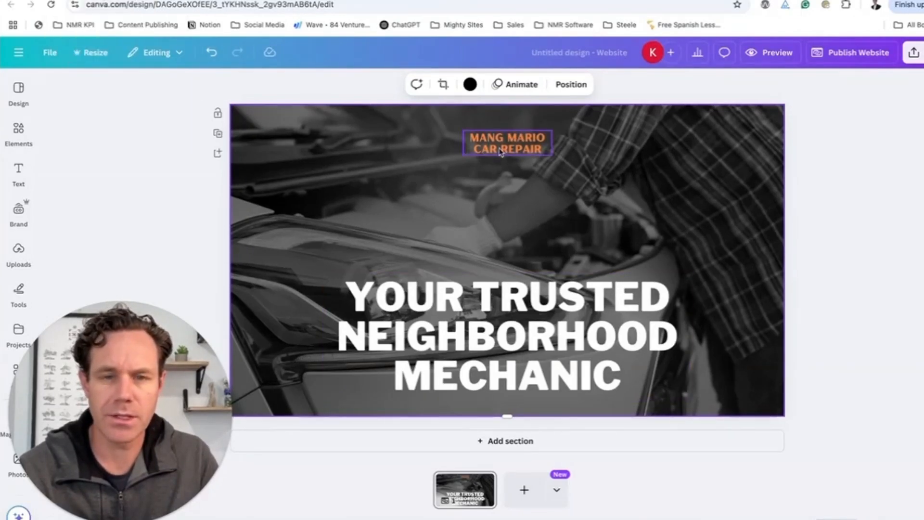
- Change the hero's business name to "HANDYMAN WEBSITE" and replace "MECHANIC" with "HANDYMAN" in the headline
{"action": "double_click", "coordinate": [500, 151]}
{"action": "type", "text": "HAN"}
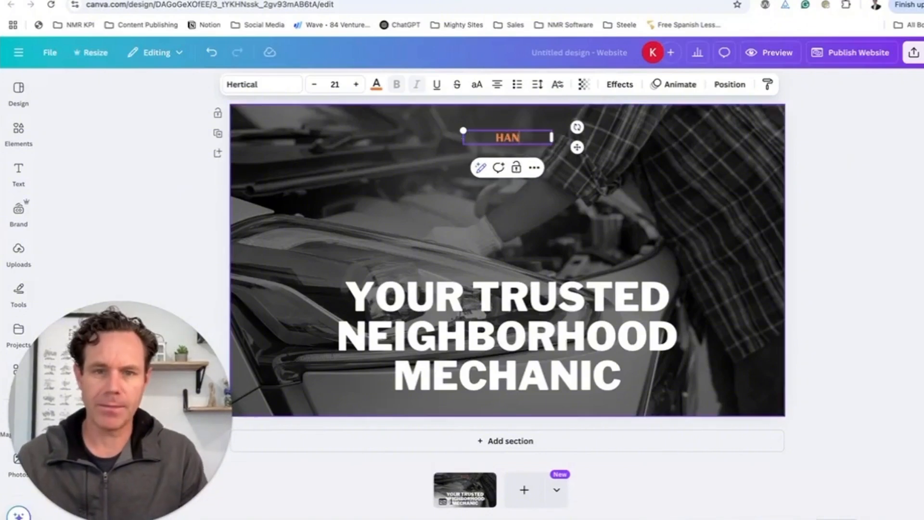
{"action": "type", "text": "DYMAN W"}
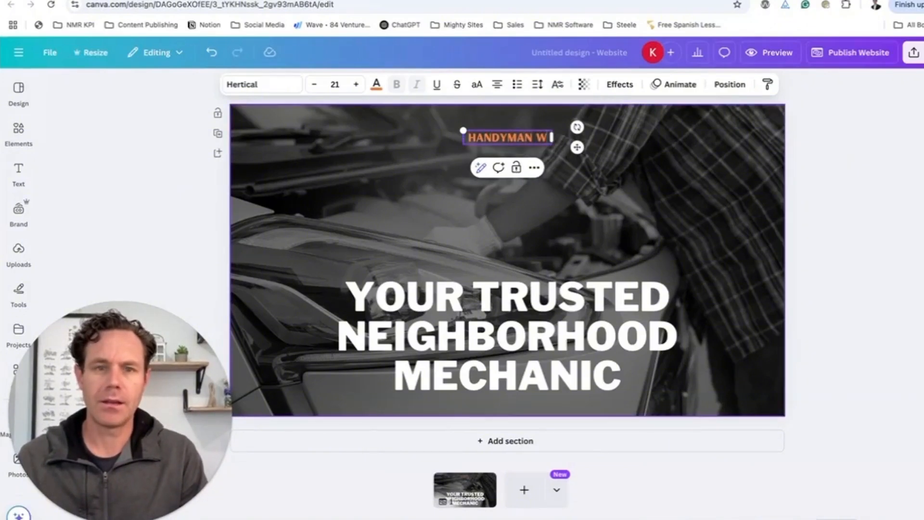
{"action": "type", "text": "EBSITE"}
{"action": "left_click", "coordinate": [543, 327]}
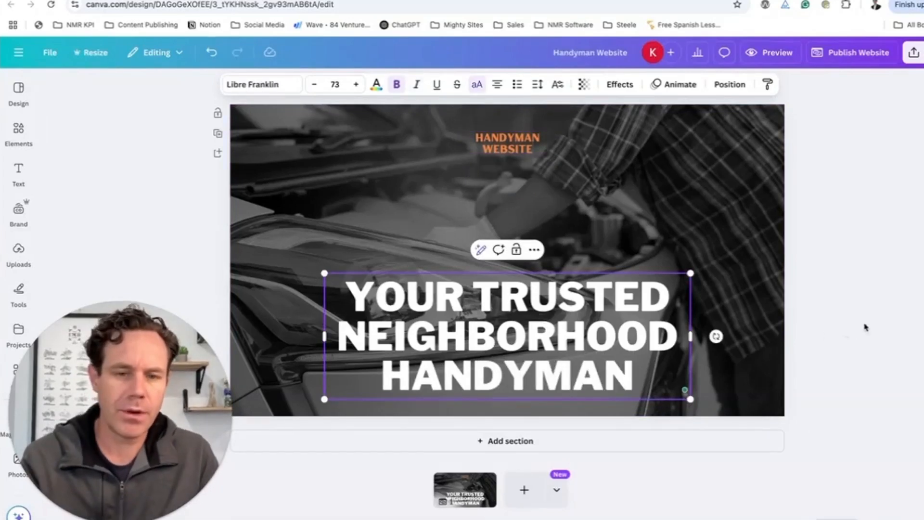
{"action": "left_click", "coordinate": [863, 324]}
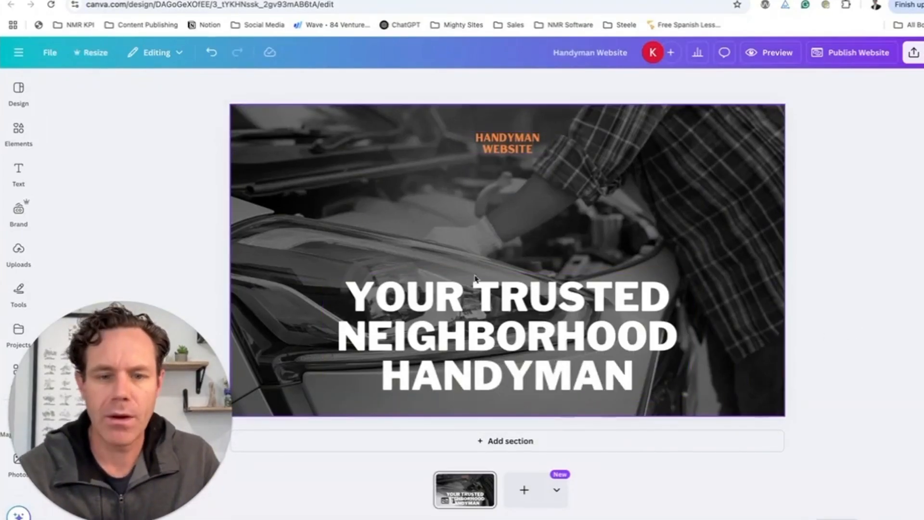
- Add a blank section below the hero and insert a text box reading "We offer Handyman Services"
{"action": "left_click", "coordinate": [526, 448]}
{"action": "left_click", "coordinate": [21, 228]}
{"action": "left_click", "coordinate": [21, 228]}
{"action": "left_click", "coordinate": [18, 92]}
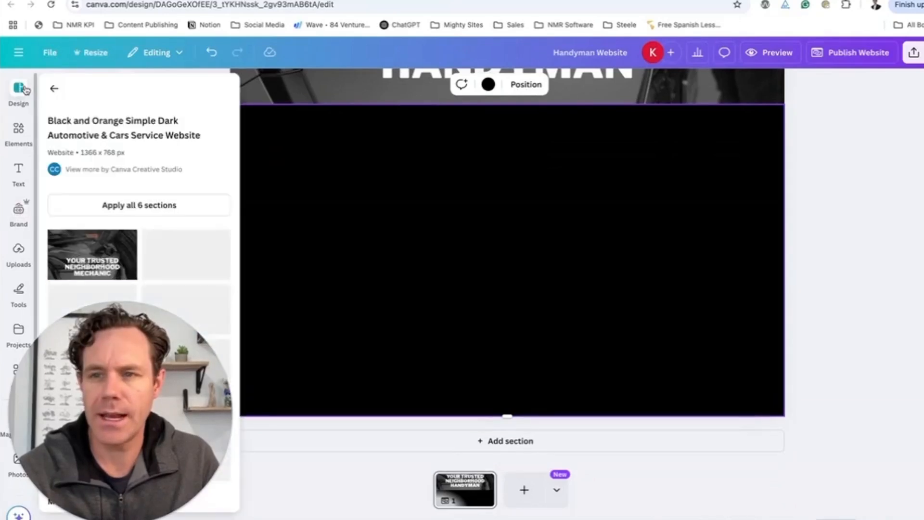
{"action": "left_click", "coordinate": [18, 92]}
{"action": "left_click", "coordinate": [18, 173]}
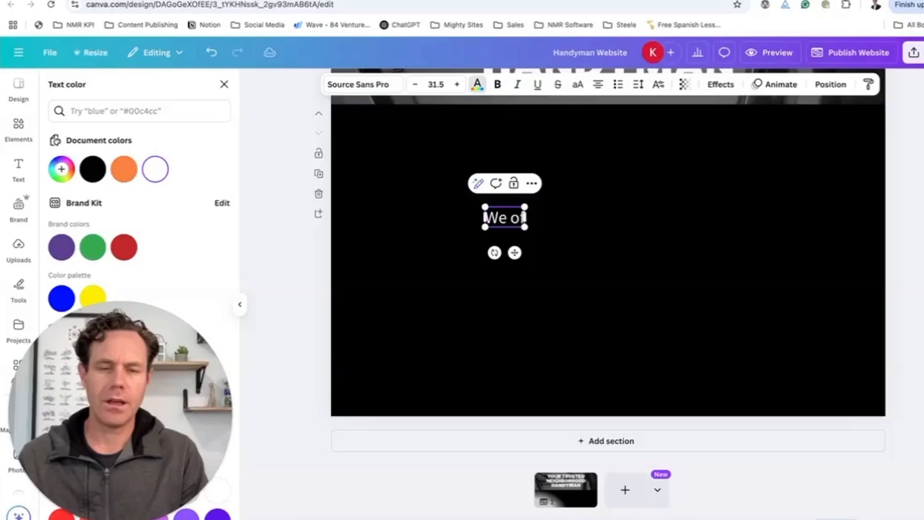
{"action": "type", "text": "fer"}
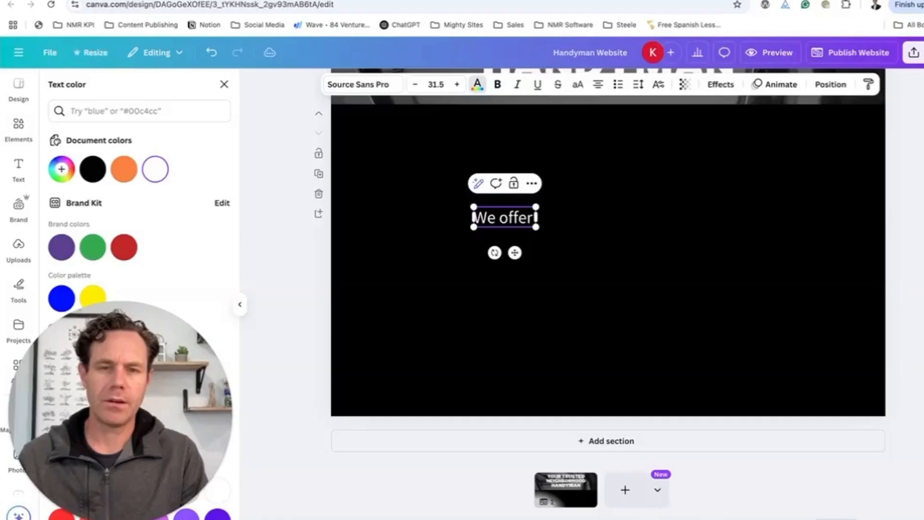
{"action": "type", "text": " Handyman Services"}
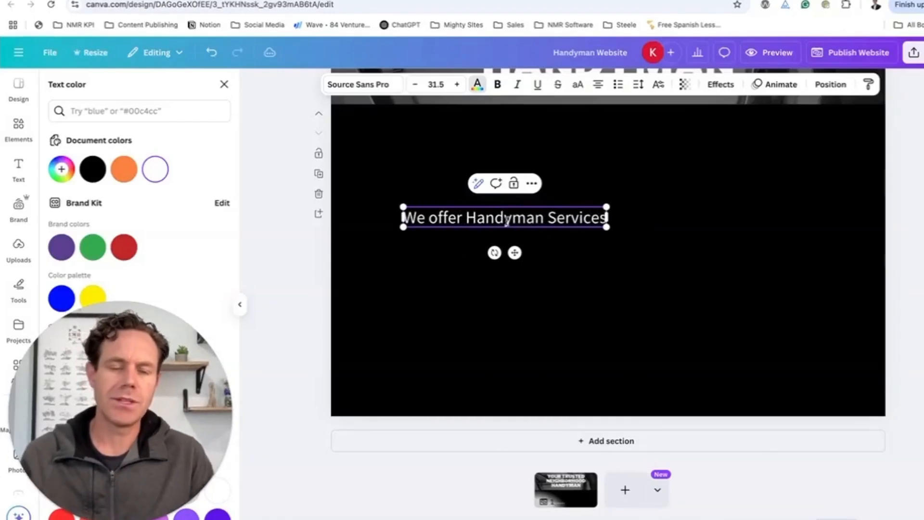
- Move the "We offer Handyman Services" text to the middle of the black section
{"action": "left_click", "coordinate": [609, 233]}
{"action": "left_click_drag", "start_coordinate": [578, 225], "coordinate": [680, 258]}
{"action": "scroll", "coordinate": [894, 250], "scroll_direction": "up", "scroll_amount": 5}
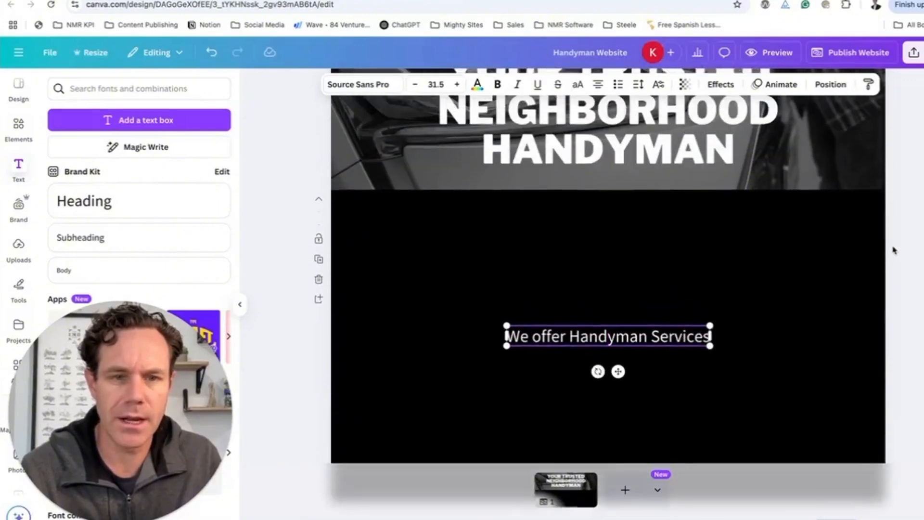
{"action": "scroll", "coordinate": [729, 245], "scroll_direction": "down", "scroll_amount": 5}
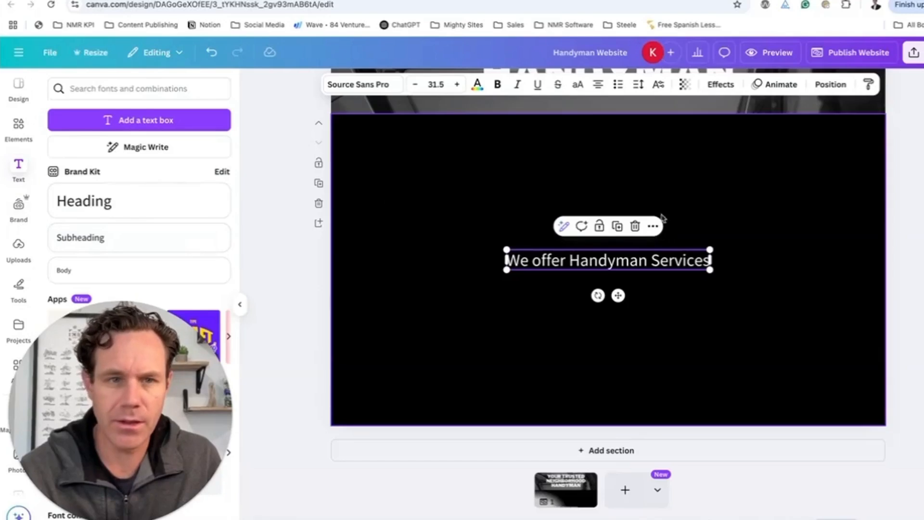
{"action": "scroll", "coordinate": [677, 219], "scroll_direction": "down", "scroll_amount": 1}
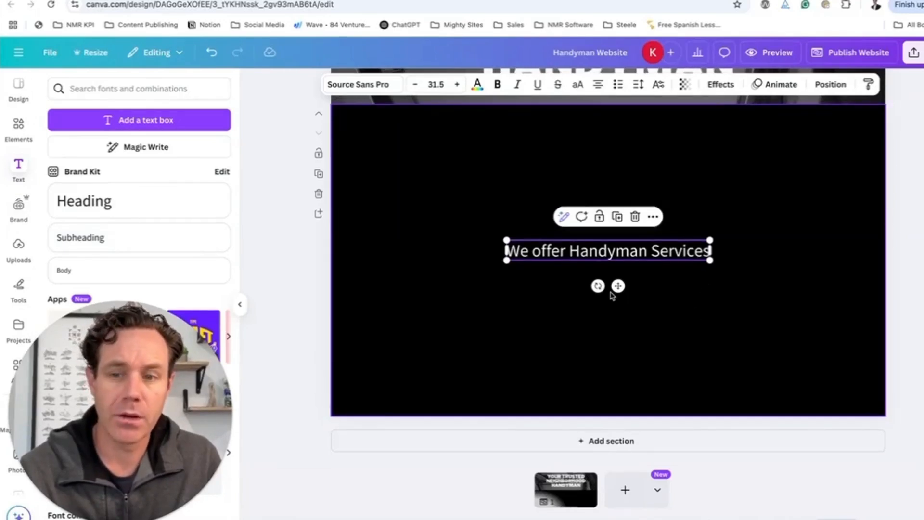
- Add a second page and apply all 6 sections of the Black and Orange Simple Dark Automotive & Cars Service Website template to it
{"action": "left_click", "coordinate": [628, 439]}
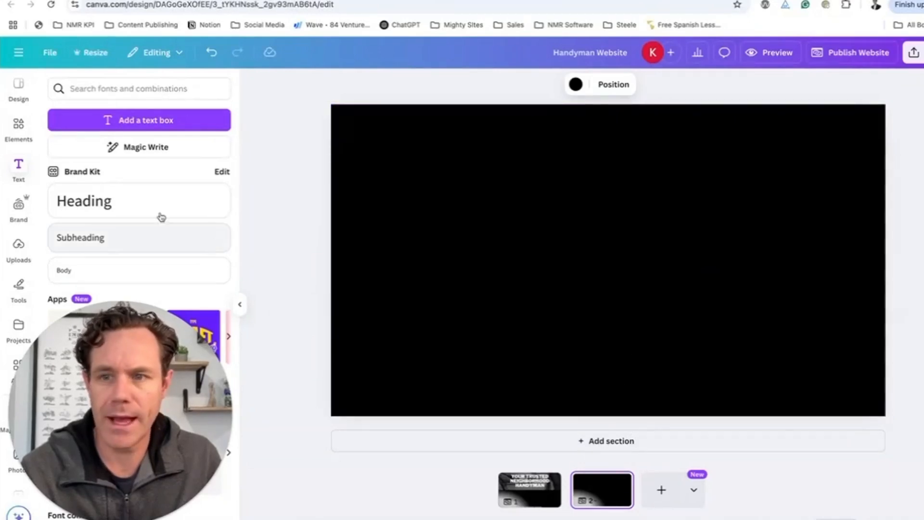
{"action": "left_click", "coordinate": [18, 88]}
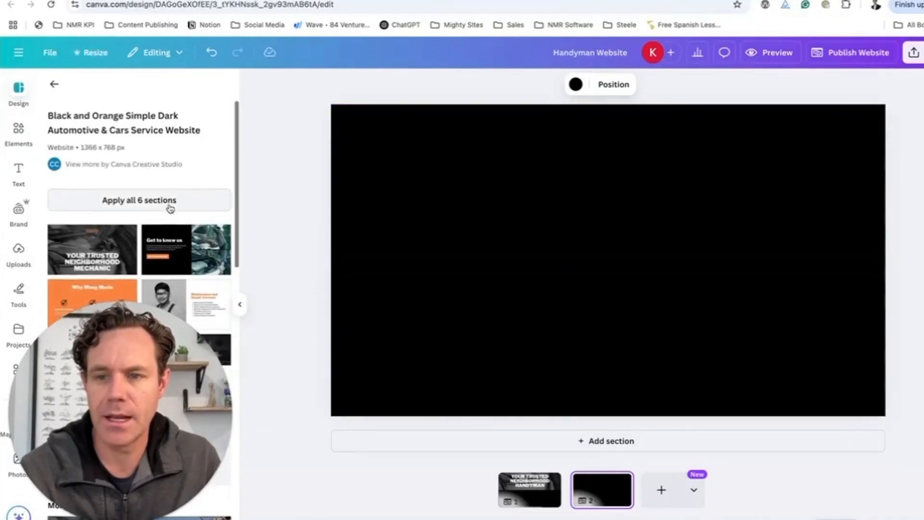
{"action": "scroll", "coordinate": [139, 176], "scroll_direction": "down", "scroll_amount": 1}
{"action": "scroll", "coordinate": [154, 185], "scroll_direction": "up", "scroll_amount": 2}
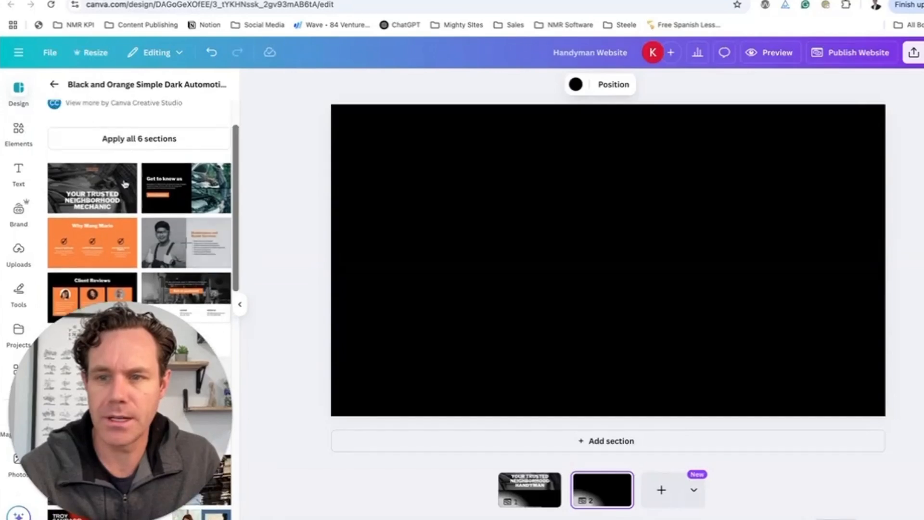
{"action": "scroll", "coordinate": [155, 140], "scroll_direction": "up", "scroll_amount": 2}
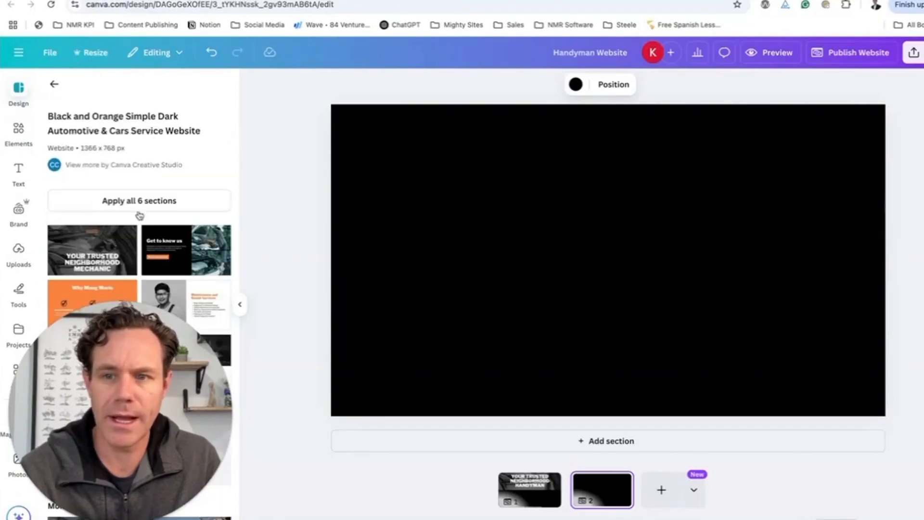
{"action": "scroll", "coordinate": [140, 215], "scroll_direction": "down", "scroll_amount": 3}
{"action": "scroll", "coordinate": [149, 179], "scroll_direction": "up", "scroll_amount": 4}
{"action": "left_click", "coordinate": [158, 209]}
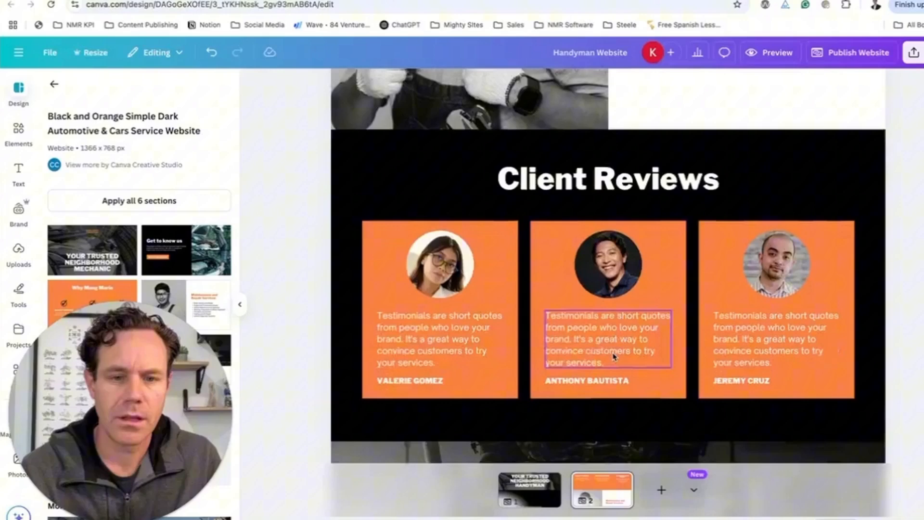
- Delete the first page, keeping only the page with the full template sections
{"action": "scroll", "coordinate": [614, 354], "scroll_direction": "down", "scroll_amount": 4}
{"action": "left_click", "coordinate": [545, 483]}
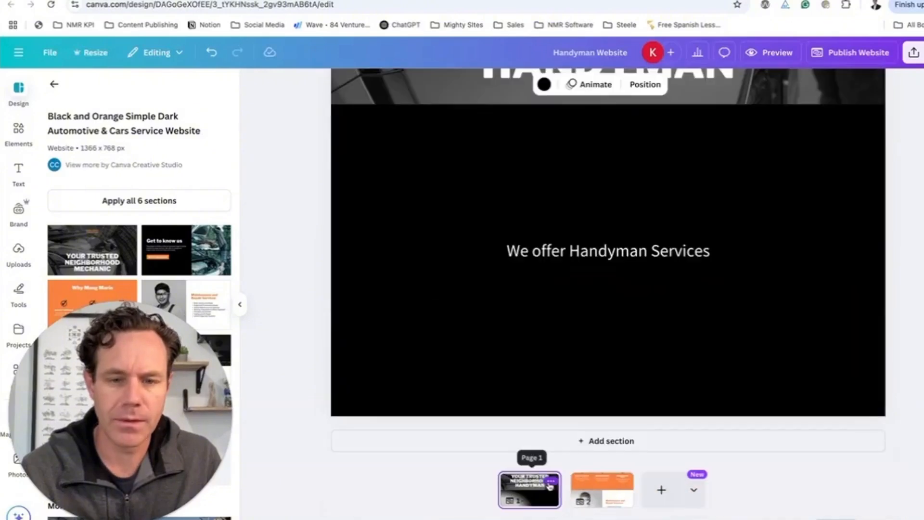
{"action": "left_click", "coordinate": [551, 481]}
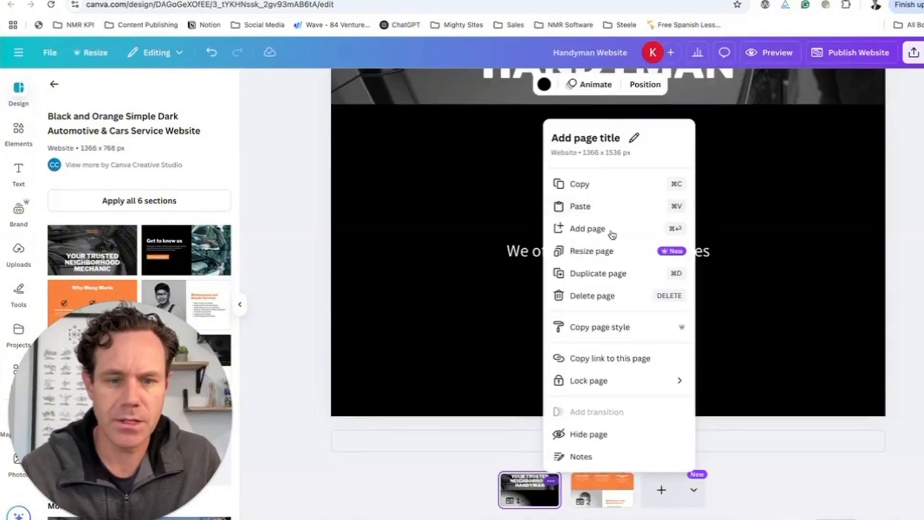
{"action": "left_click", "coordinate": [592, 295]}
- Replace the hero's business name "MANG MARIO CAR REPAIR" with "HANDYMAN WEBSITE"
{"action": "scroll", "coordinate": [591, 271], "scroll_direction": "up", "scroll_amount": 10}
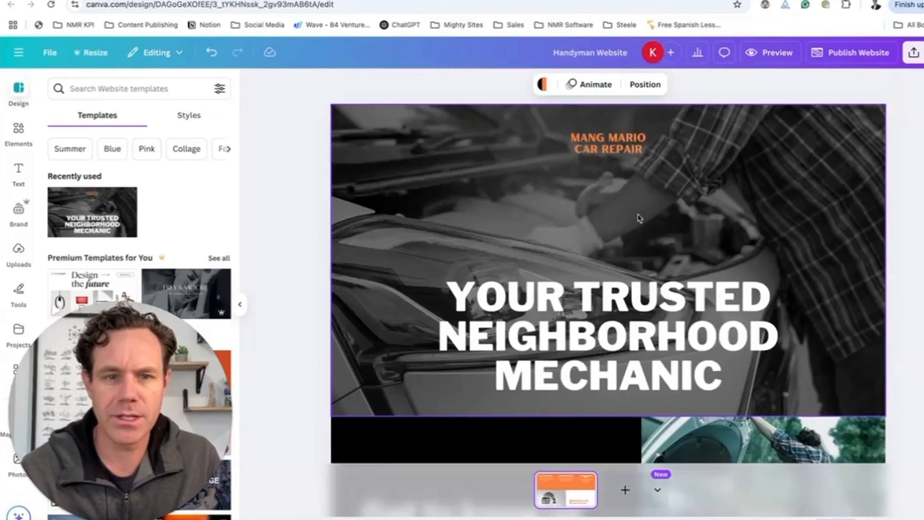
{"action": "left_click", "coordinate": [608, 143]}
{"action": "key", "text": "ctrl+a"}
{"action": "type", "text": "HANDYMAN"}
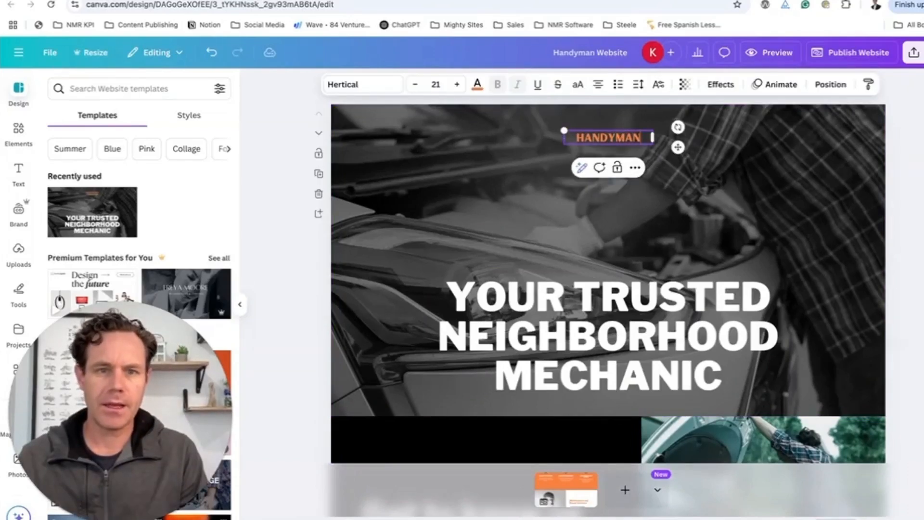
{"action": "type", "text": " WEBSITE"}
- Replace the word "MECHANIC" with "HANDYMAN" in the hero headline
{"action": "left_click", "coordinate": [674, 365]}
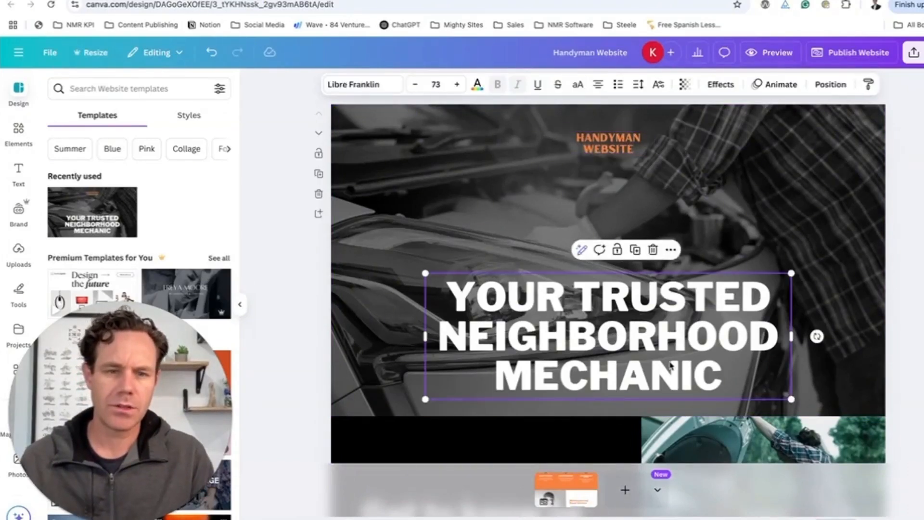
{"action": "left_click", "coordinate": [685, 376]}
{"action": "double_click", "coordinate": [683, 375]}
{"action": "type", "text": "HAND"}
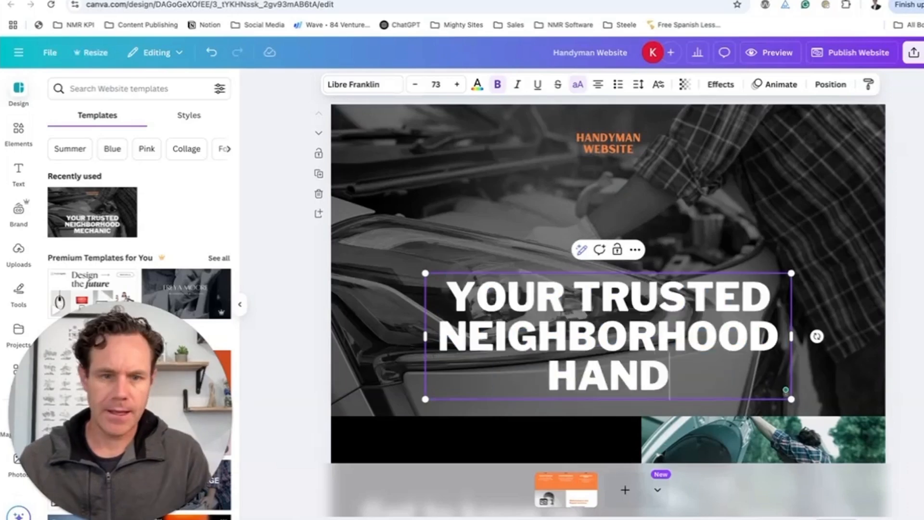
{"action": "type", "text": "YMAN"}
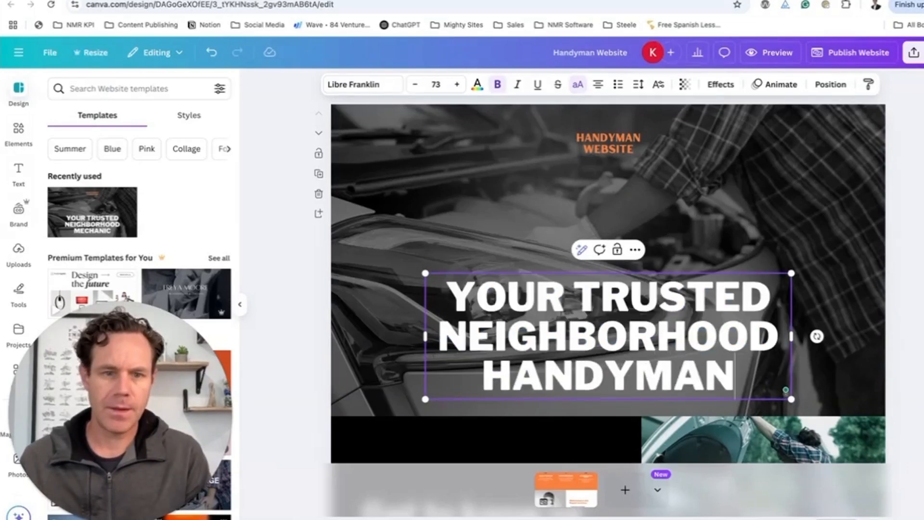
- Look at the link options for the "Book an appointment" text in the "Get to know us" section without setting a link
{"action": "scroll", "coordinate": [834, 283], "scroll_direction": "down", "scroll_amount": 6}
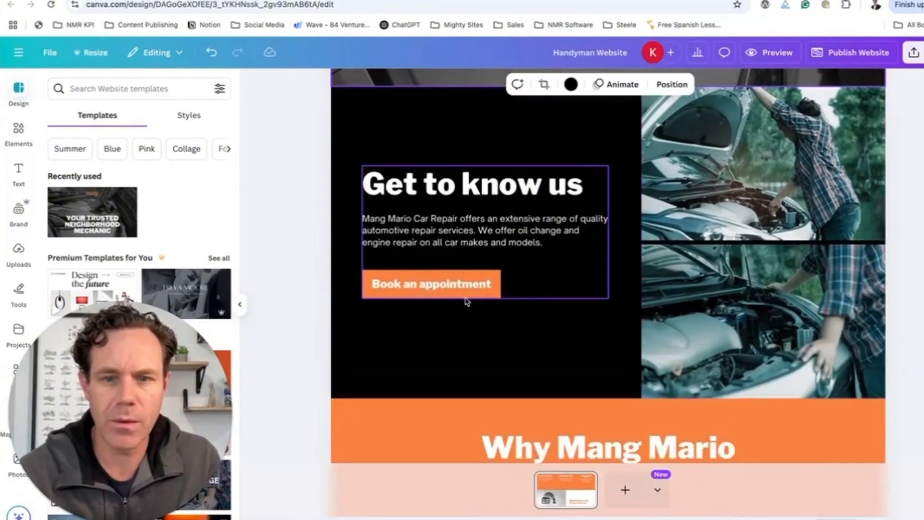
{"action": "left_click", "coordinate": [445, 283]}
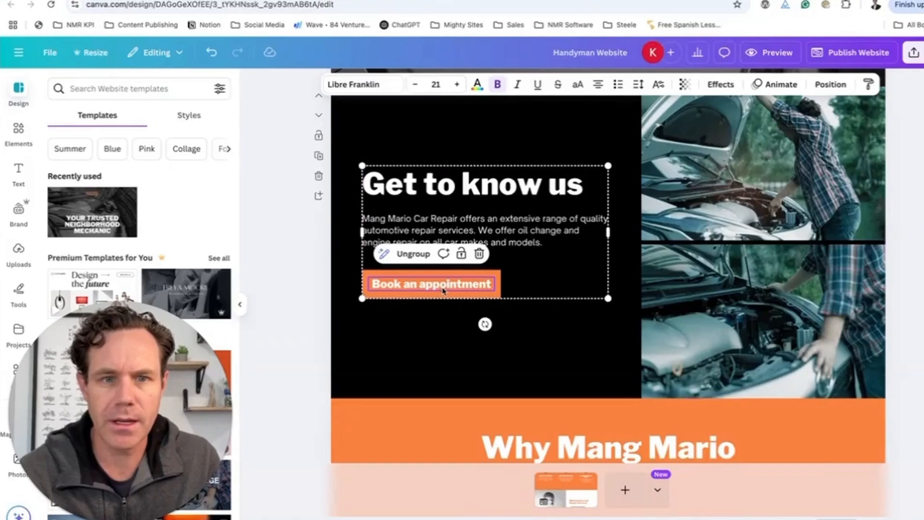
{"action": "double_click", "coordinate": [443, 291]}
{"action": "left_click", "coordinate": [422, 255]}
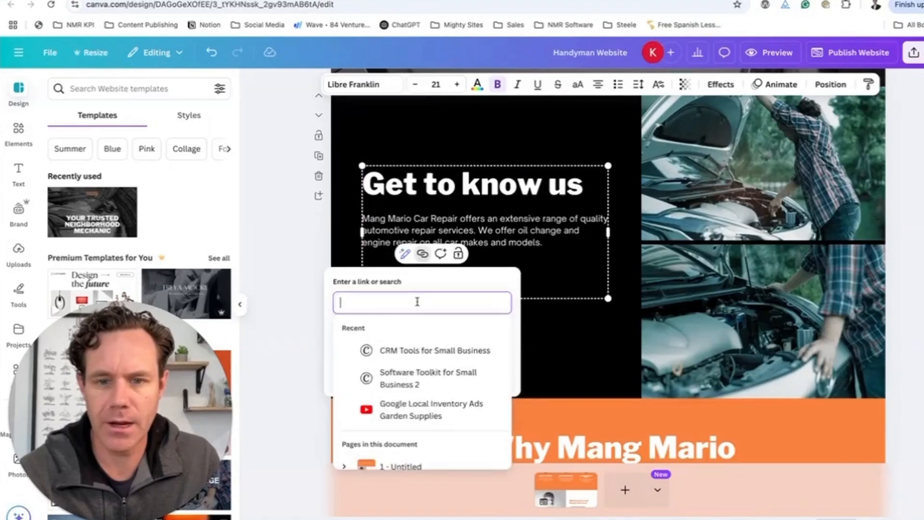
{"action": "left_click", "coordinate": [578, 290]}
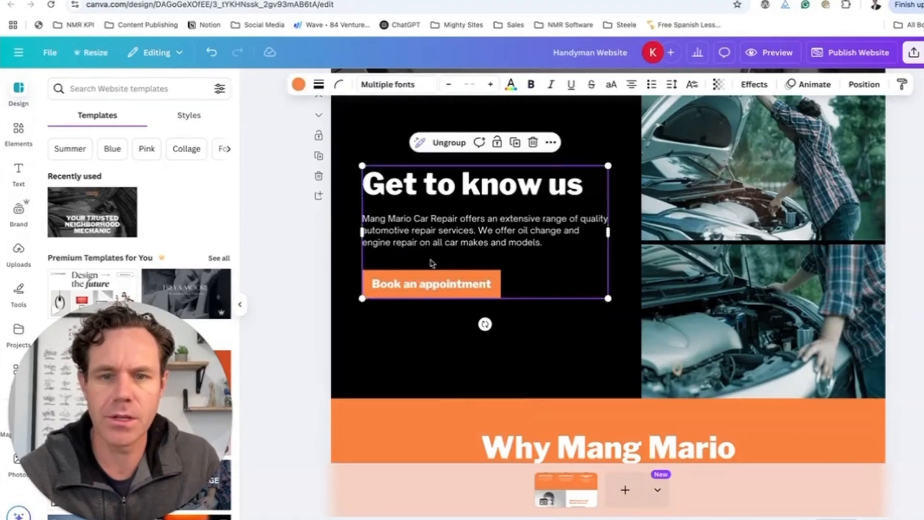
{"action": "left_click", "coordinate": [433, 229]}
- Replace "Mang Mario" in the "Why Mang Mario" heading with the owner's first name
{"action": "scroll", "coordinate": [446, 235], "scroll_direction": "down", "scroll_amount": 5}
{"action": "left_click", "coordinate": [688, 167]}
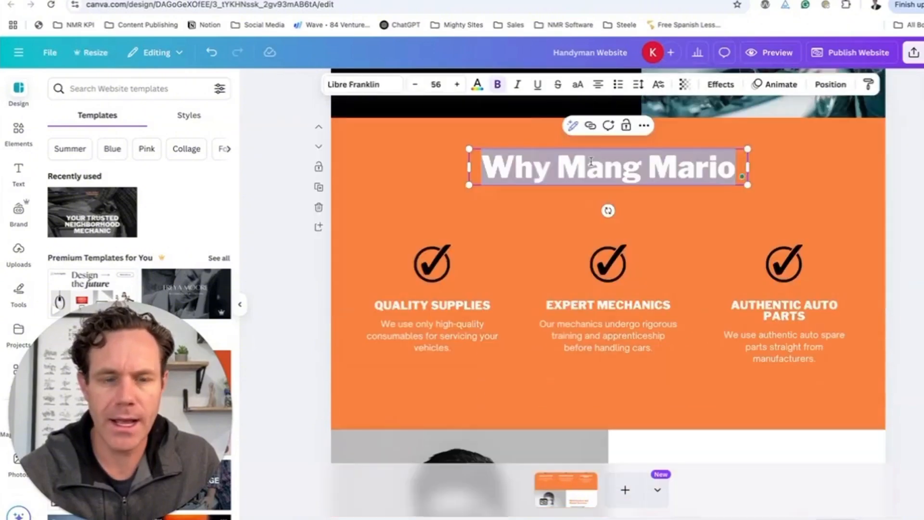
{"action": "left_click_drag", "start_coordinate": [740, 166], "coordinate": [556, 166]}
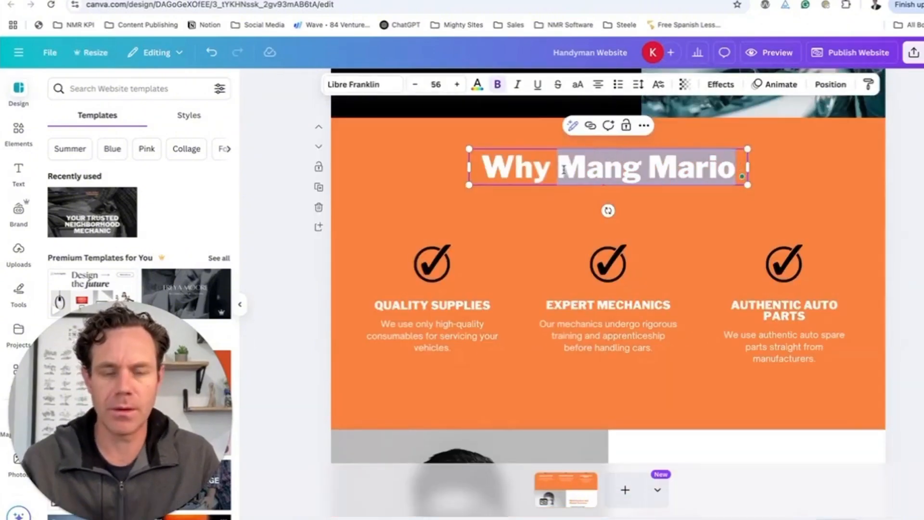
{"action": "type", "text": "Keegan"}
- Select the worker photo beside "Maintenance and Repair Services" and open the elements library
{"action": "scroll", "coordinate": [517, 208], "scroll_direction": "down", "scroll_amount": 6}
{"action": "left_click", "coordinate": [518, 208]}
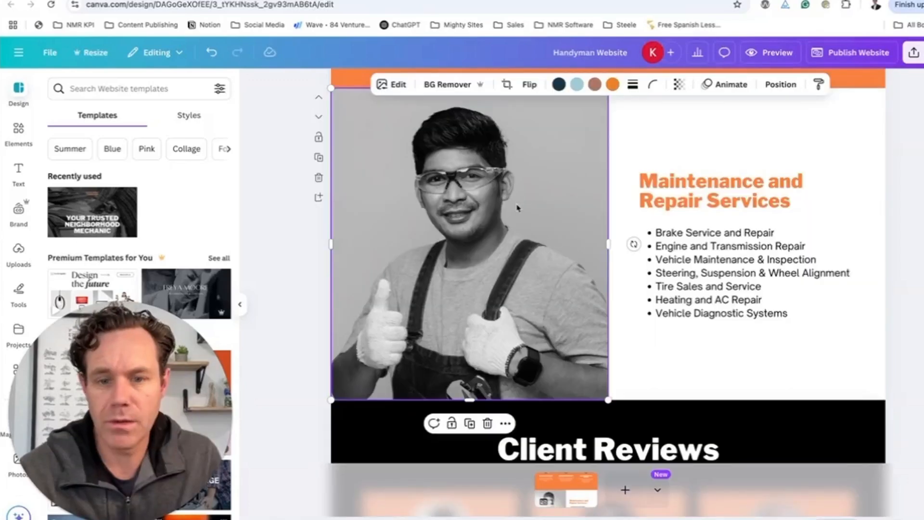
{"action": "left_click", "coordinate": [18, 135]}
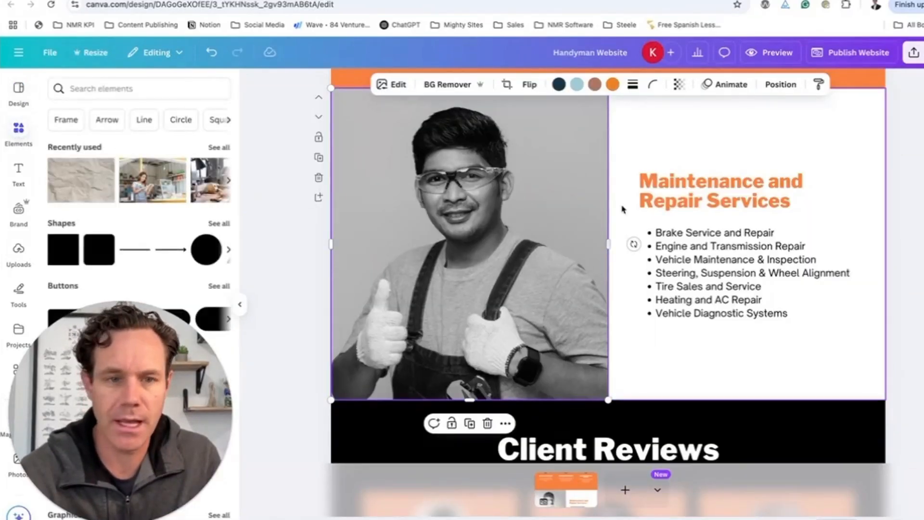
- Review the client reviews, the "Book an appointment" call to action and the contact details, and return to the hero
{"action": "scroll", "coordinate": [620, 209], "scroll_direction": "down", "scroll_amount": 8}
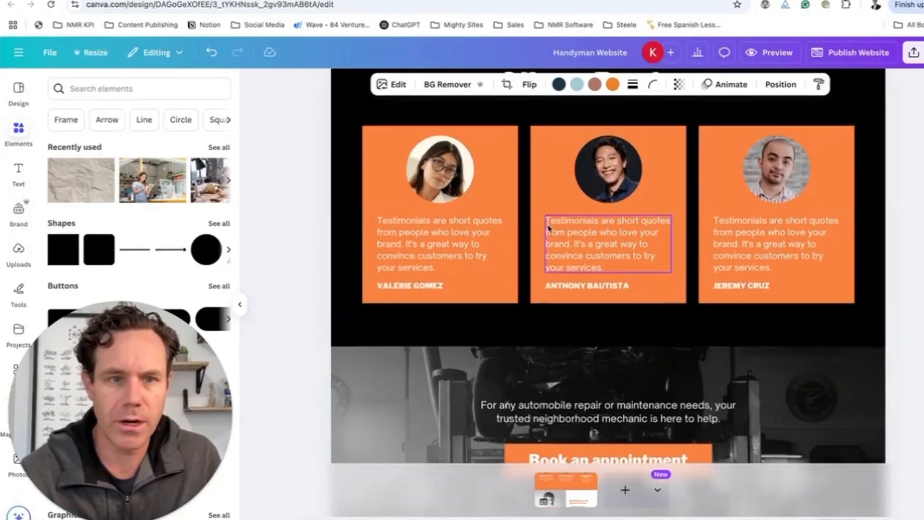
{"action": "scroll", "coordinate": [549, 226], "scroll_direction": "down", "scroll_amount": 5}
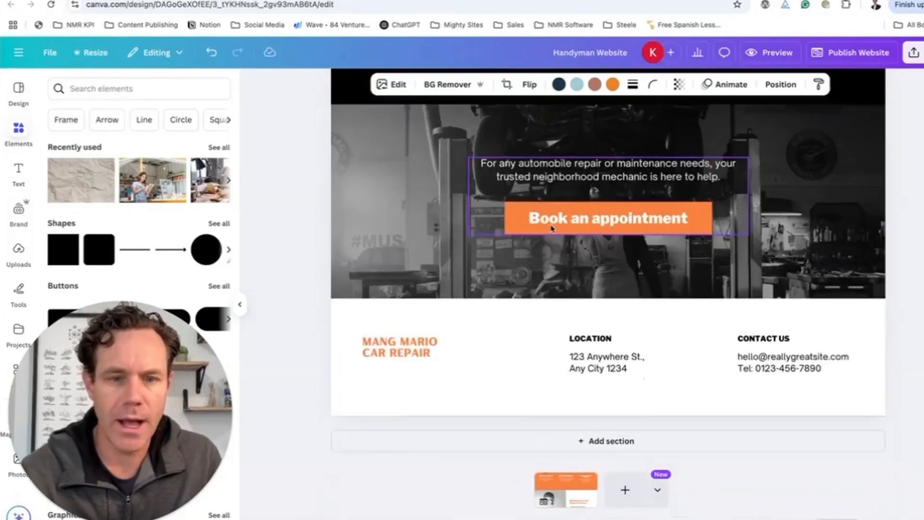
{"action": "left_click", "coordinate": [610, 215]}
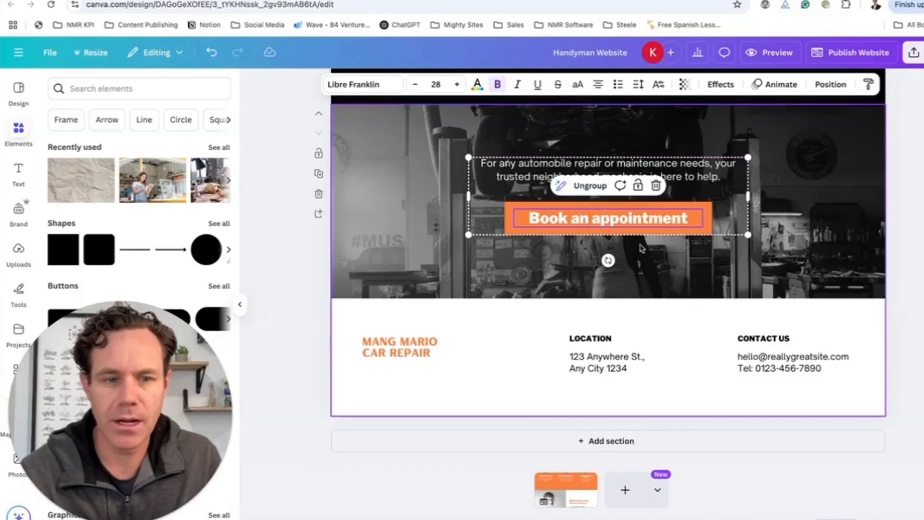
{"action": "left_click", "coordinate": [771, 341]}
{"action": "scroll", "coordinate": [773, 367], "scroll_direction": "up", "scroll_amount": 1}
{"action": "scroll", "coordinate": [773, 366], "scroll_direction": "up", "scroll_amount": 20}
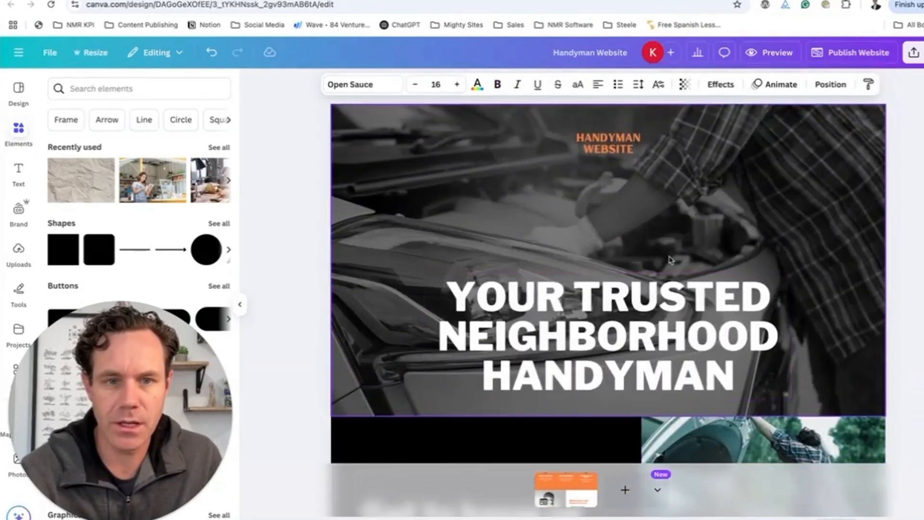
- Examine the Canva handyman page from the hero through the client reviews to the contact details
{"action": "scroll", "coordinate": [671, 257], "scroll_direction": "down", "scroll_amount": 15}
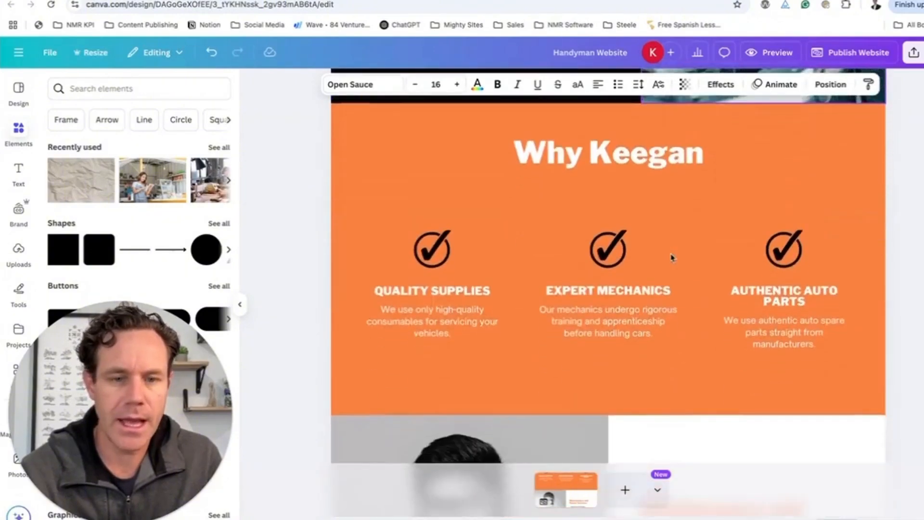
{"action": "scroll", "coordinate": [676, 270], "scroll_direction": "up", "scroll_amount": 3}
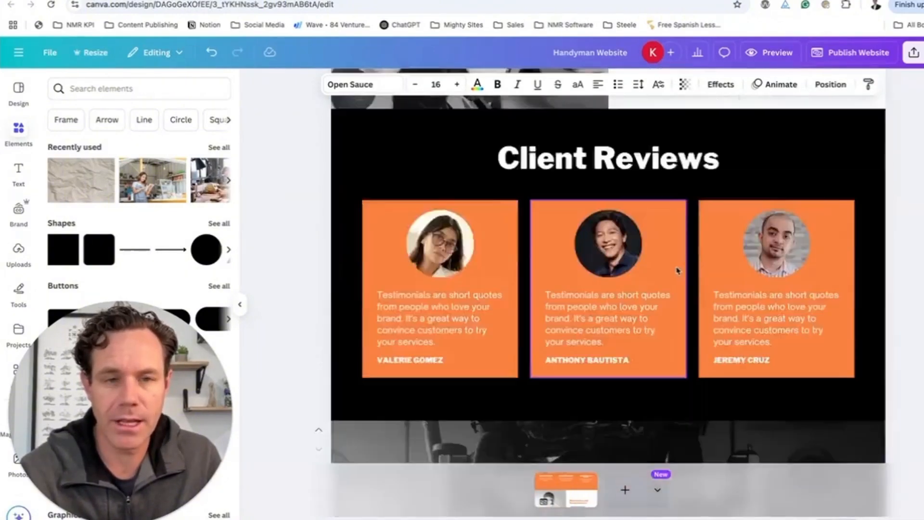
{"action": "scroll", "coordinate": [676, 271], "scroll_direction": "down", "scroll_amount": 10}
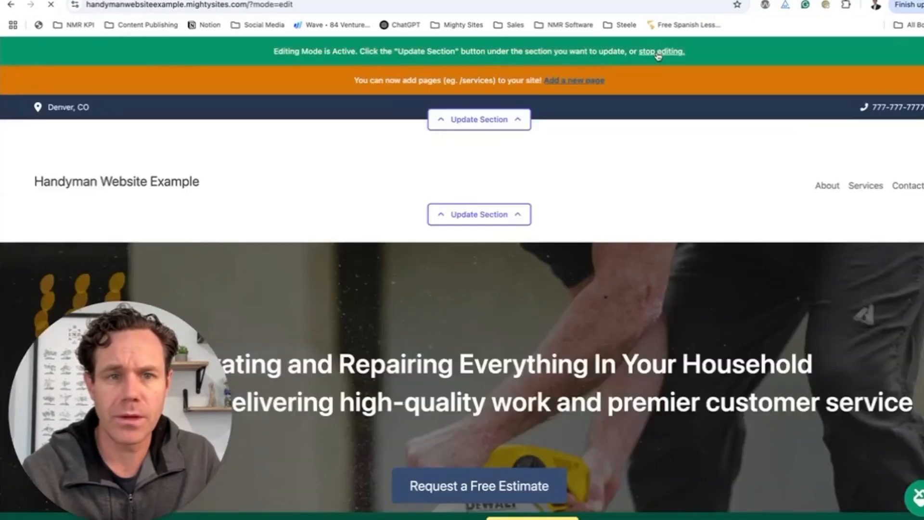
- Switch to the Mighty Sites handyman website, stop editing it, and view its leads from the site dashboard
{"action": "left_click", "coordinate": [660, 51]}
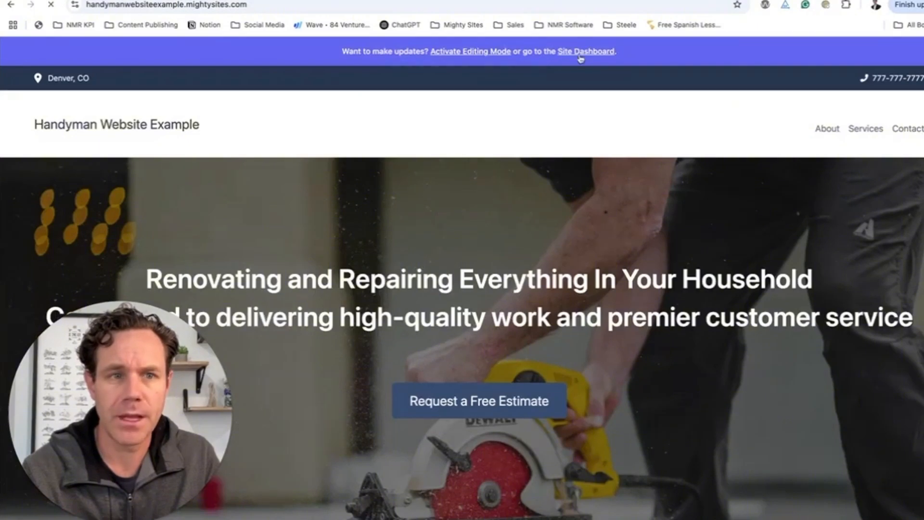
{"action": "left_click", "coordinate": [581, 51]}
{"action": "scroll", "coordinate": [481, 192], "scroll_direction": "down", "scroll_amount": 2}
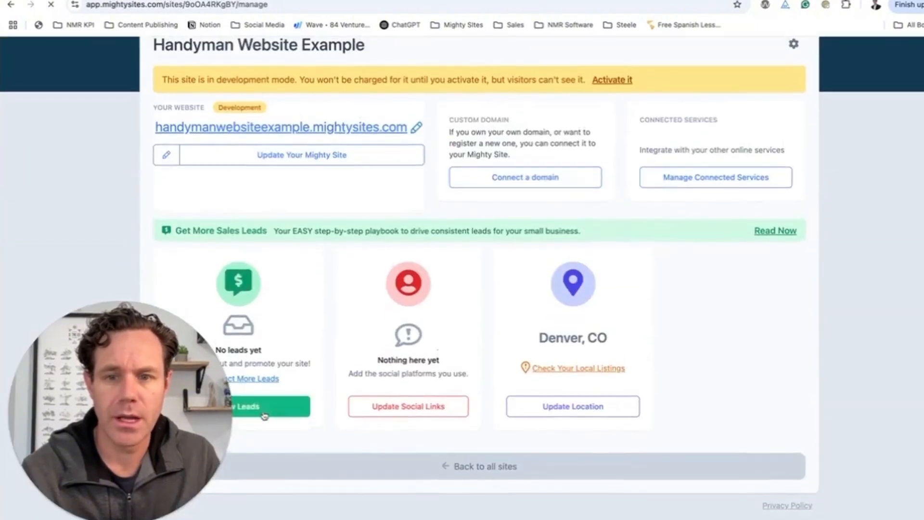
{"action": "left_click", "coordinate": [264, 413]}
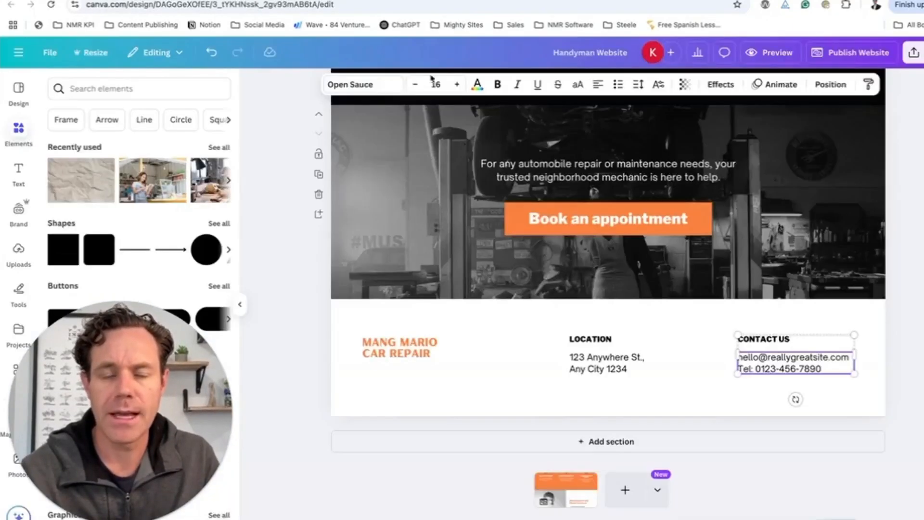
- Return to the Canva design and review its sections from the hero to the footer
{"action": "scroll", "coordinate": [573, 165], "scroll_direction": "up", "scroll_amount": 20}
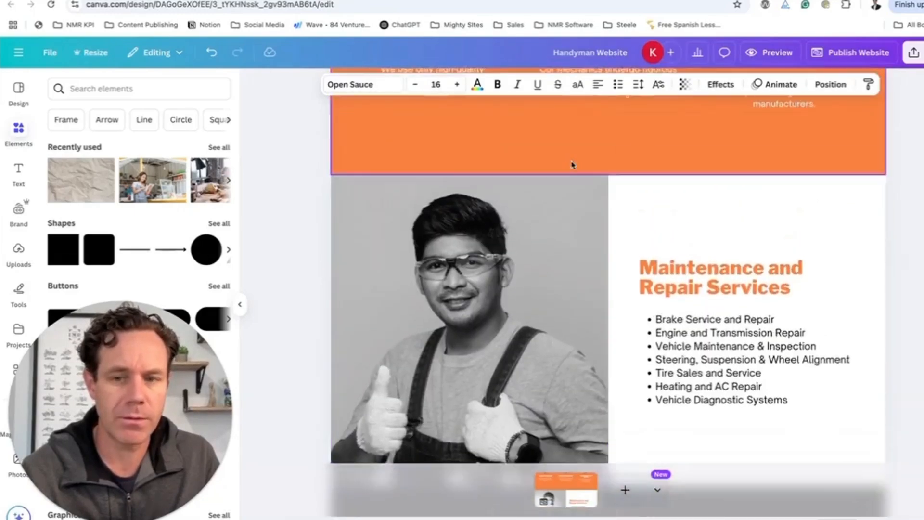
{"action": "scroll", "coordinate": [572, 165], "scroll_direction": "up", "scroll_amount": 5}
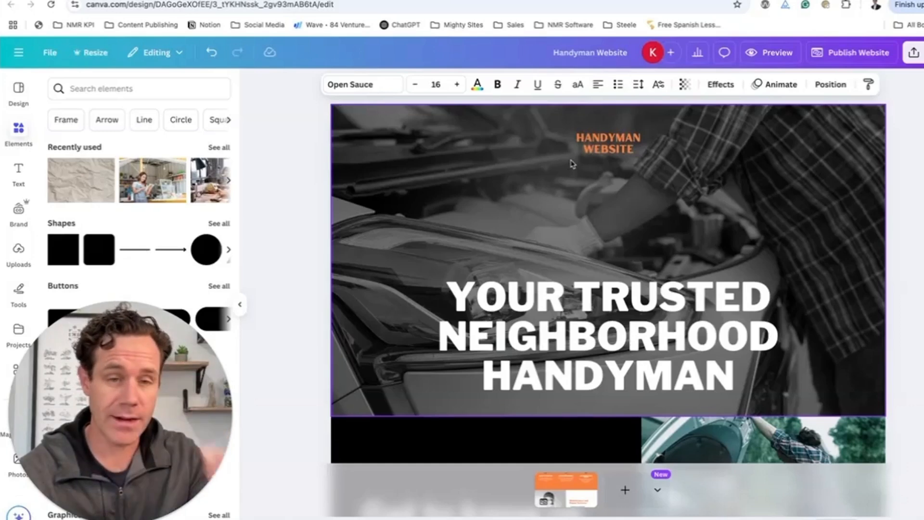
{"action": "scroll", "coordinate": [580, 165], "scroll_direction": "down", "scroll_amount": 1}
{"action": "scroll", "coordinate": [580, 164], "scroll_direction": "down", "scroll_amount": 15}
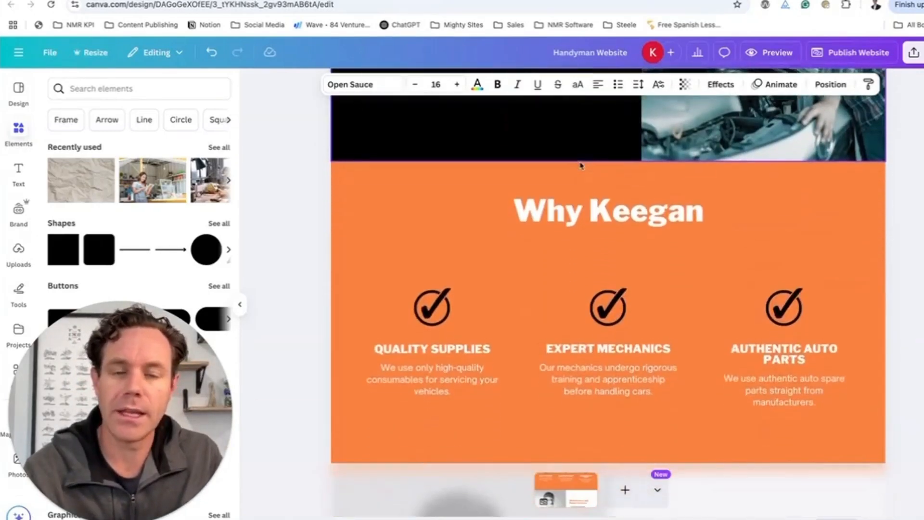
{"action": "scroll", "coordinate": [577, 163], "scroll_direction": "down", "scroll_amount": 10}
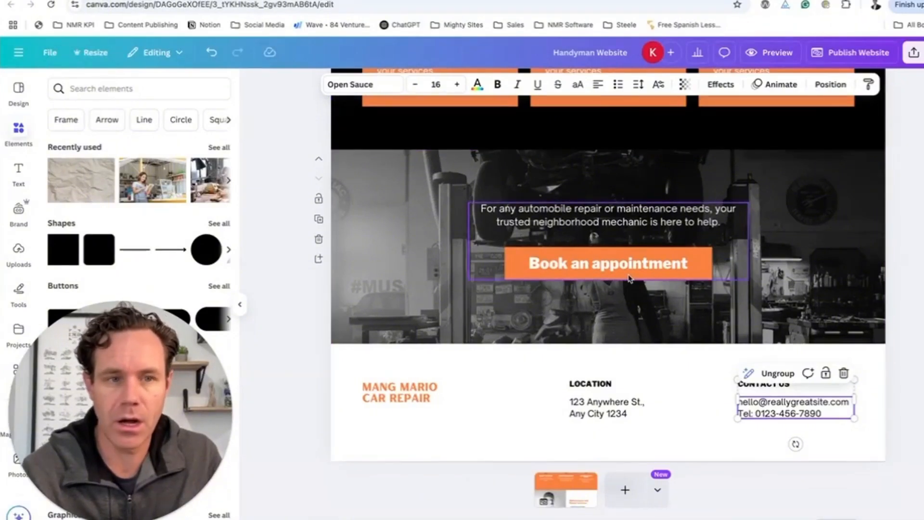
{"action": "scroll", "coordinate": [789, 283], "scroll_direction": "up", "scroll_amount": 20}
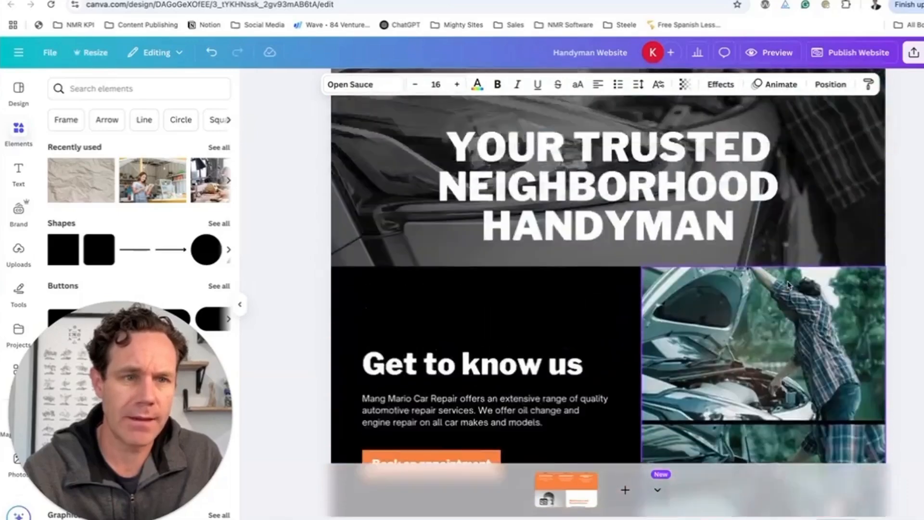
{"action": "scroll", "coordinate": [789, 285], "scroll_direction": "up", "scroll_amount": 3}
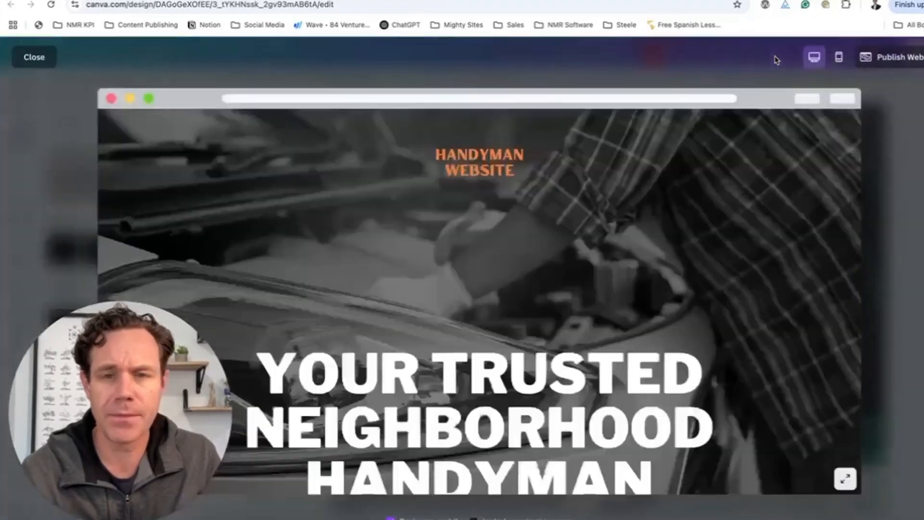
- Preview the handyman website in desktop and mobile views, and close the preview
{"action": "scroll", "coordinate": [703, 199], "scroll_direction": "down", "scroll_amount": 6}
{"action": "scroll", "coordinate": [699, 199], "scroll_direction": "down", "scroll_amount": 10}
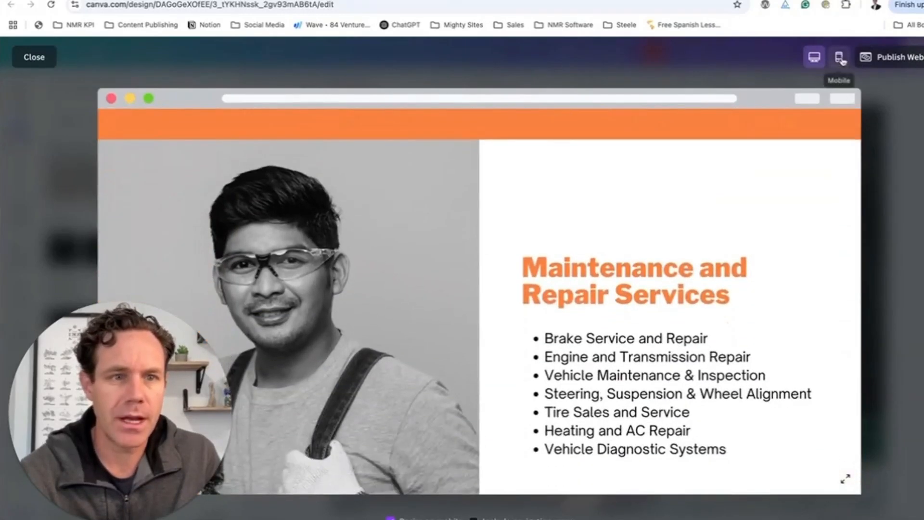
{"action": "left_click", "coordinate": [839, 56]}
{"action": "scroll", "coordinate": [492, 268], "scroll_direction": "down", "scroll_amount": 10}
{"action": "scroll", "coordinate": [492, 267], "scroll_direction": "down", "scroll_amount": 5}
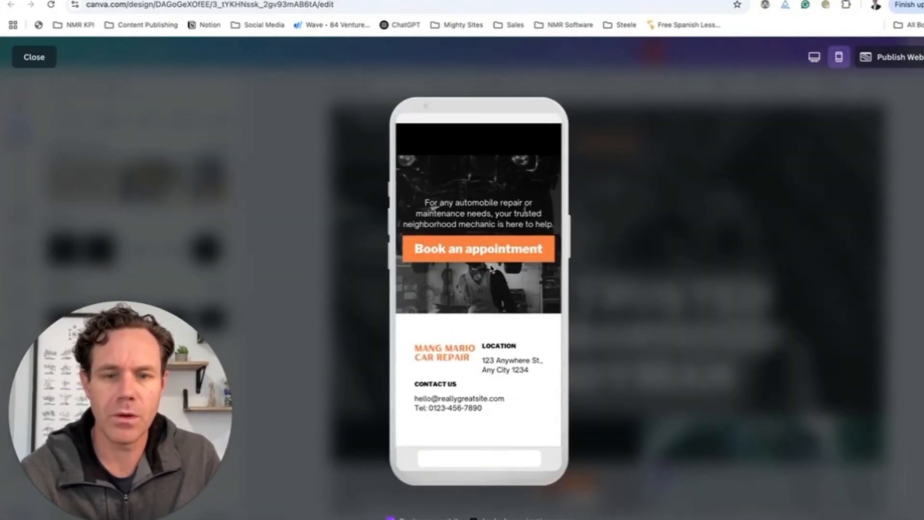
{"action": "scroll", "coordinate": [492, 268], "scroll_direction": "up", "scroll_amount": 15}
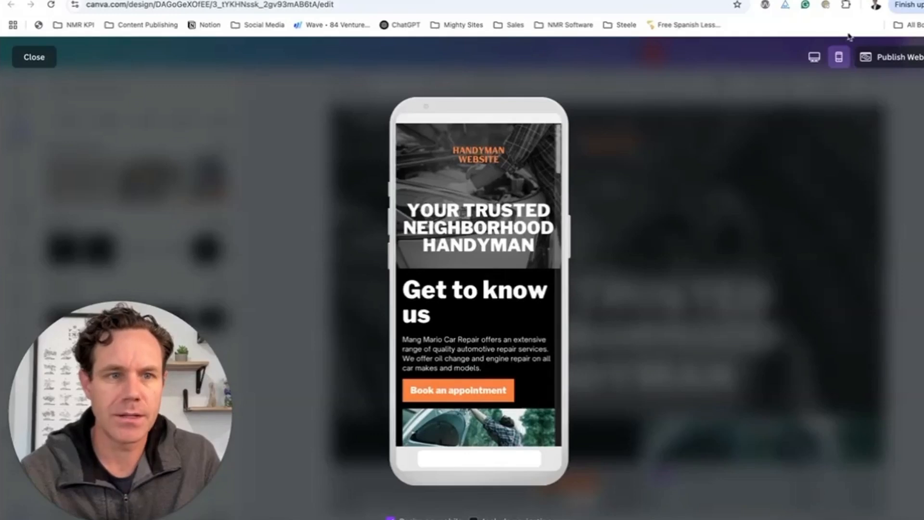
{"action": "left_click", "coordinate": [815, 58]}
{"action": "left_click", "coordinate": [42, 61]}
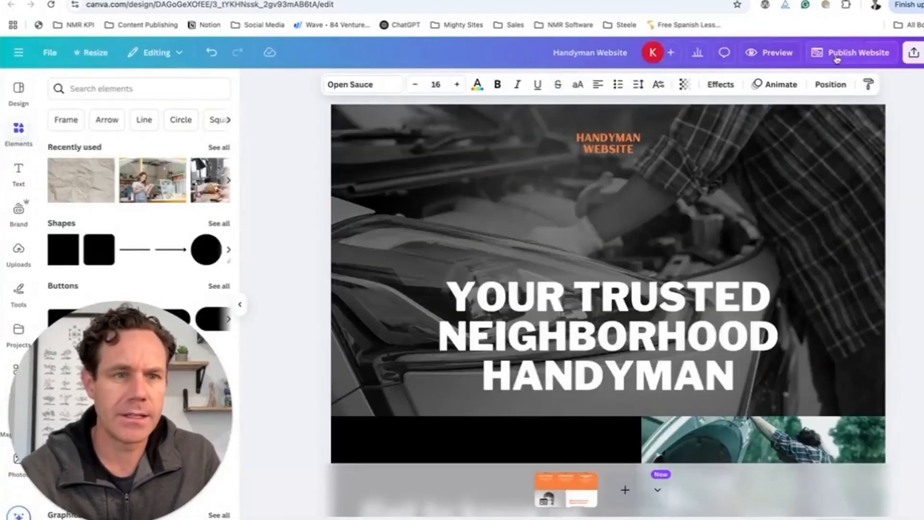
- Examine the website's publishing options, including the URL and publish settings, and close them without publishing
{"action": "left_click", "coordinate": [851, 52]}
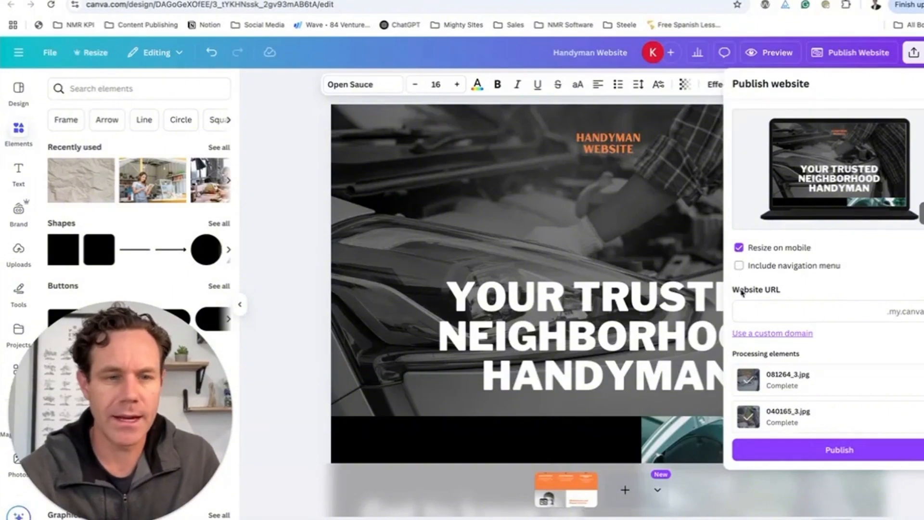
{"action": "scroll", "coordinate": [819, 255], "scroll_direction": "down", "scroll_amount": 3}
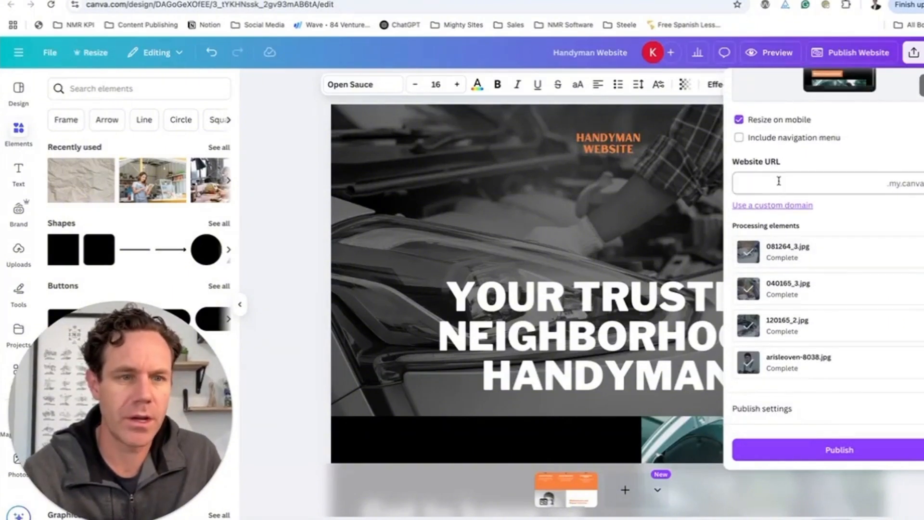
{"action": "left_click", "coordinate": [779, 181]}
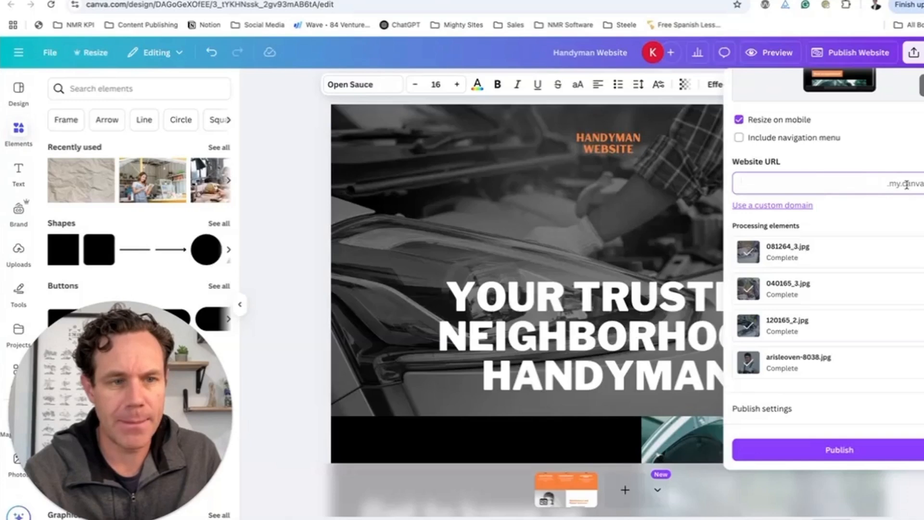
{"action": "left_click", "coordinate": [874, 413]}
{"action": "scroll", "coordinate": [859, 395], "scroll_direction": "down", "scroll_amount": 1}
{"action": "left_click", "coordinate": [789, 410]}
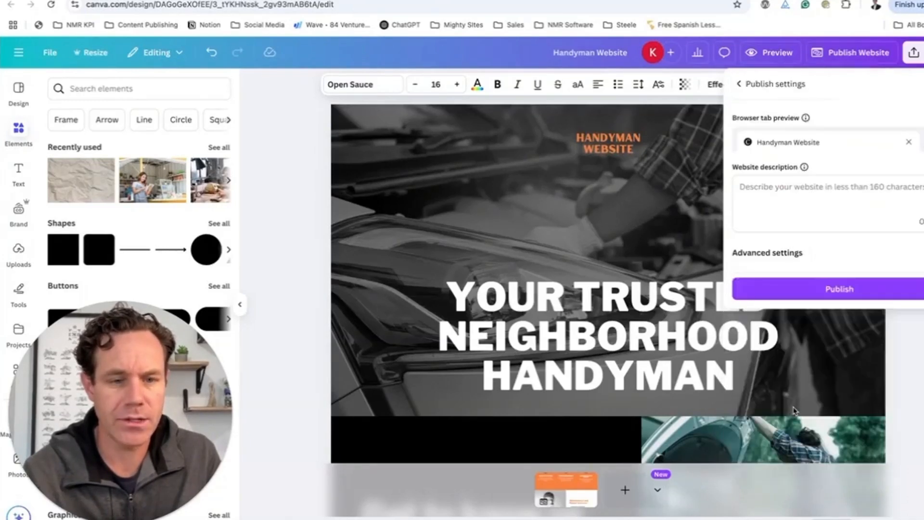
{"action": "left_click", "coordinate": [740, 86]}
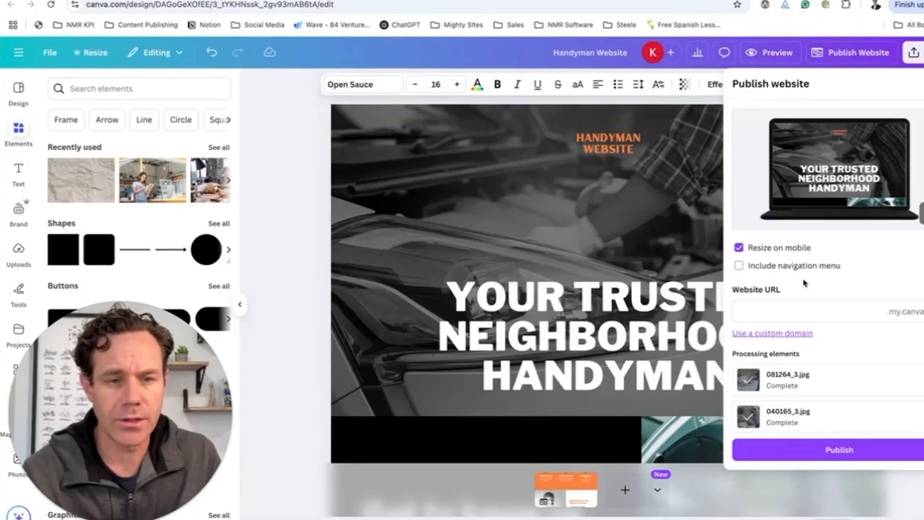
{"action": "scroll", "coordinate": [804, 283], "scroll_direction": "down", "scroll_amount": 2}
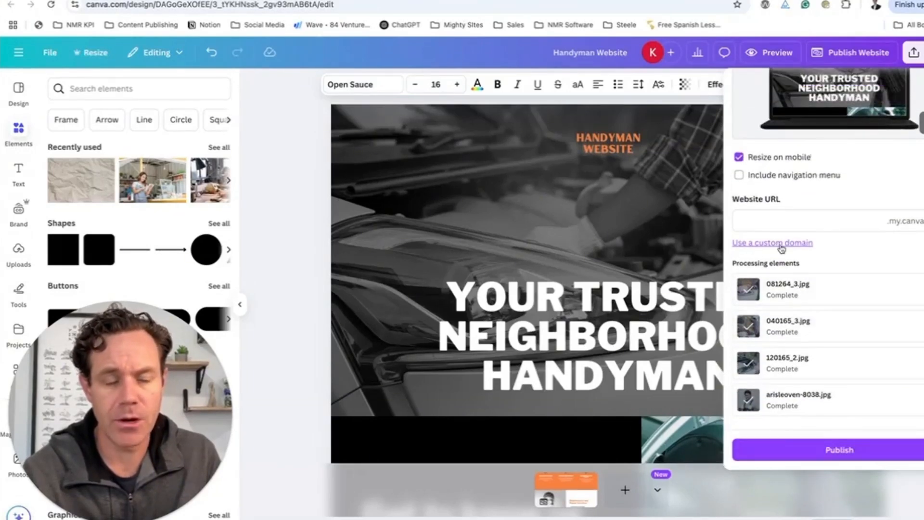
{"action": "left_click", "coordinate": [272, 125]}
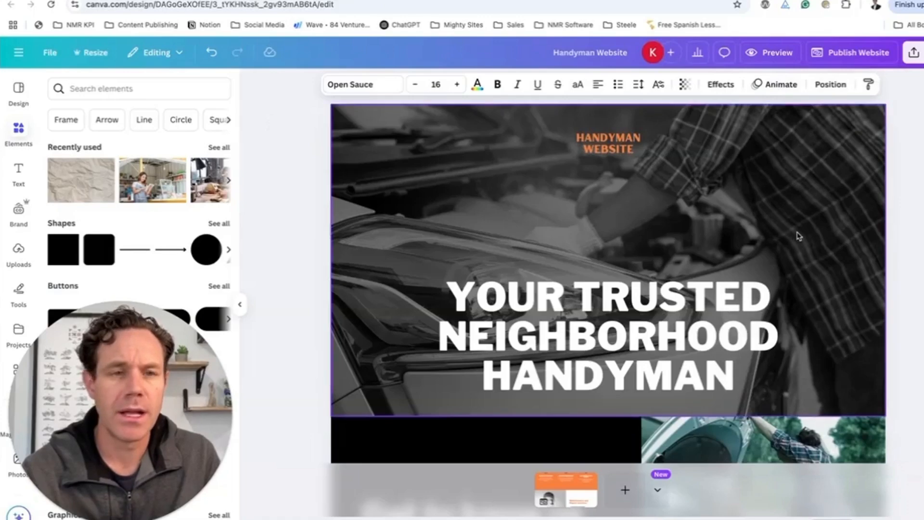
- Look through the page again down to "Maintenance and Repair Services" and return to the hero
{"action": "scroll", "coordinate": [796, 236], "scroll_direction": "down", "scroll_amount": 10}
{"action": "scroll", "coordinate": [798, 236], "scroll_direction": "down", "scroll_amount": 15}
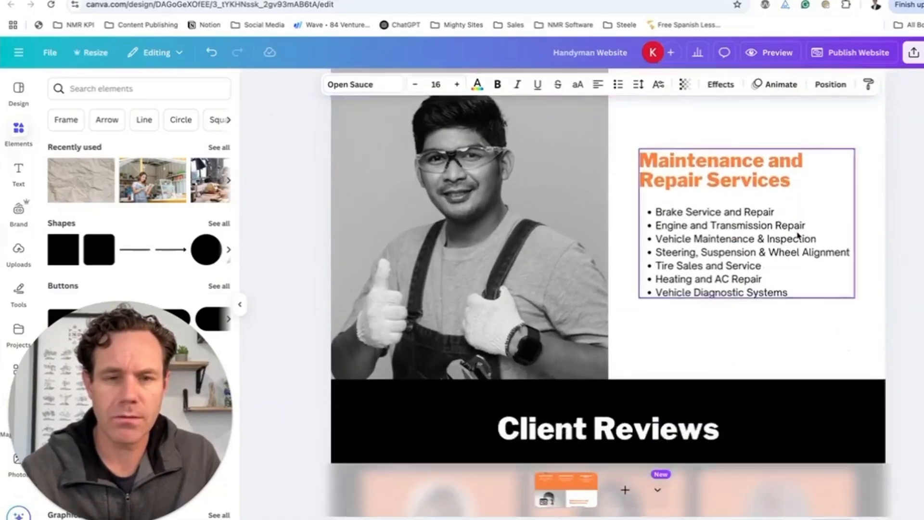
{"action": "scroll", "coordinate": [799, 236], "scroll_direction": "up", "scroll_amount": 20}
{"action": "scroll", "coordinate": [780, 239], "scroll_direction": "up", "scroll_amount": 2}
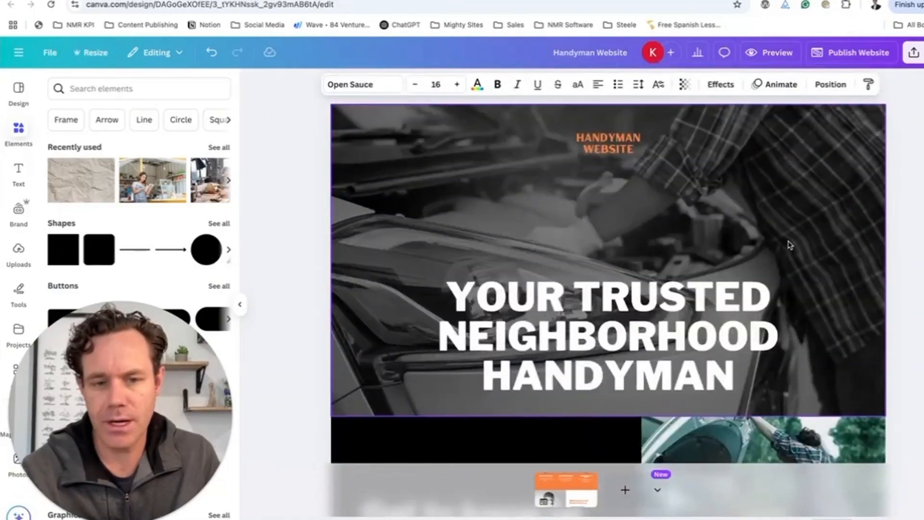
{"action": "scroll", "coordinate": [790, 244], "scroll_direction": "down", "scroll_amount": 12}
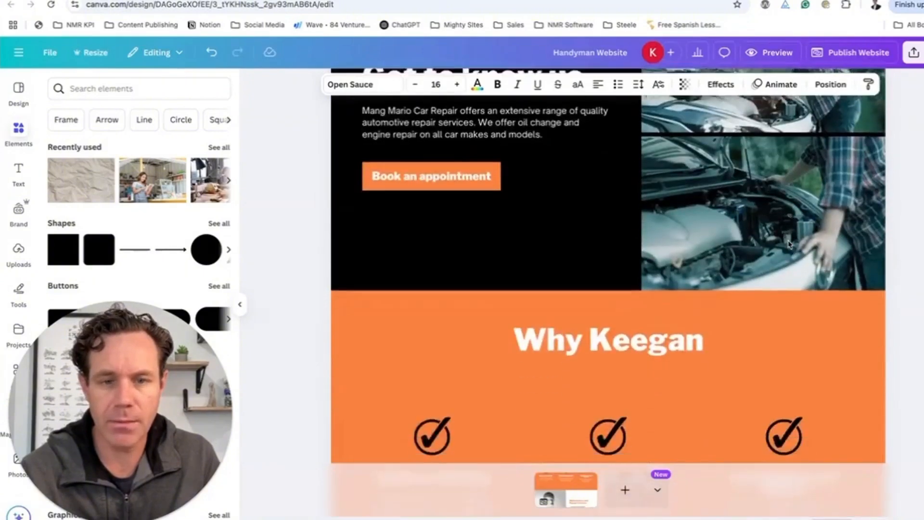
{"action": "scroll", "coordinate": [790, 245], "scroll_direction": "down", "scroll_amount": 10}
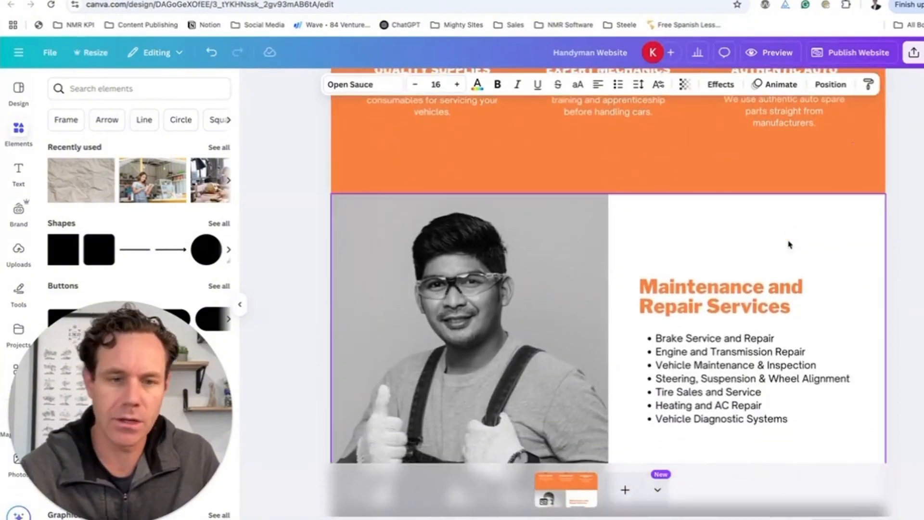
{"action": "scroll", "coordinate": [788, 244], "scroll_direction": "up", "scroll_amount": 20}
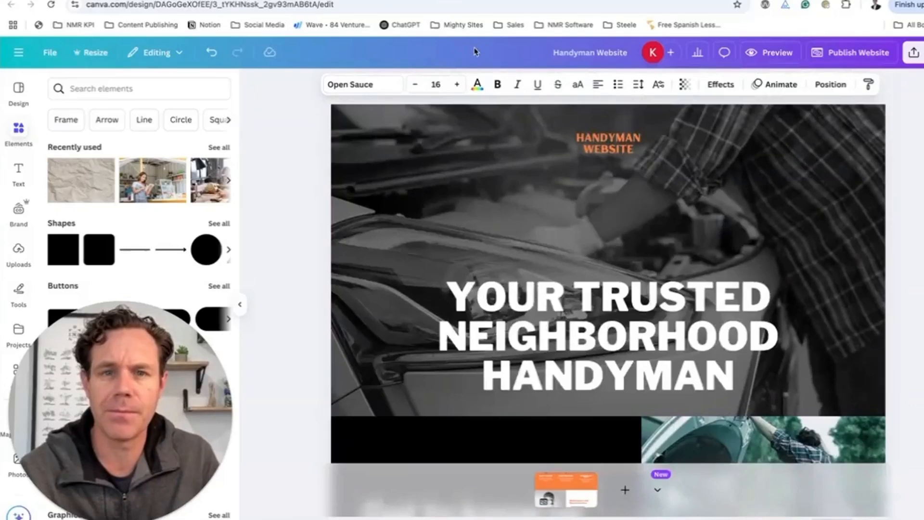
- Switch to the Strikingly website and look over its home page
{"action": "left_click", "coordinate": [496, 2]}
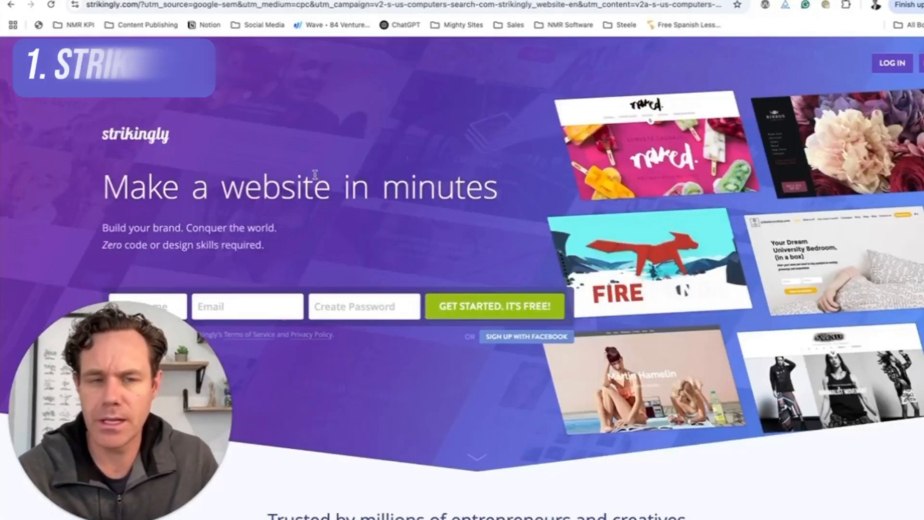
{"action": "scroll", "coordinate": [316, 175], "scroll_direction": "down", "scroll_amount": 3}
{"action": "scroll", "coordinate": [316, 178], "scroll_direction": "down", "scroll_amount": 4}
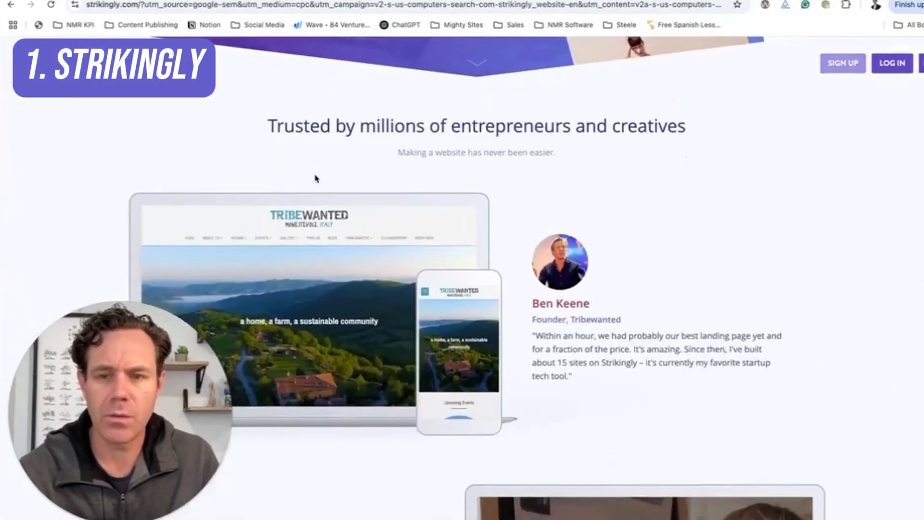
{"action": "scroll", "coordinate": [316, 180], "scroll_direction": "up", "scroll_amount": 8}
- Sign up for a free Strikingly account with the owner's first name, e-mail address and account password
{"action": "scroll", "coordinate": [151, 251], "scroll_direction": "down", "scroll_amount": 1}
{"action": "left_click", "coordinate": [152, 250]}
{"action": "type", "text": "Ke"}
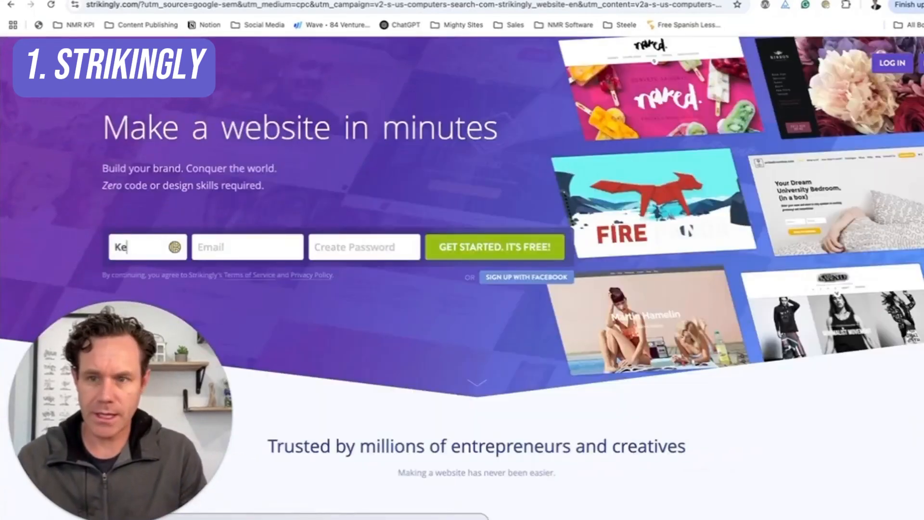
{"action": "type", "text": "egan"}
{"action": "key", "text": "Down"}
{"action": "key", "text": "Return"}
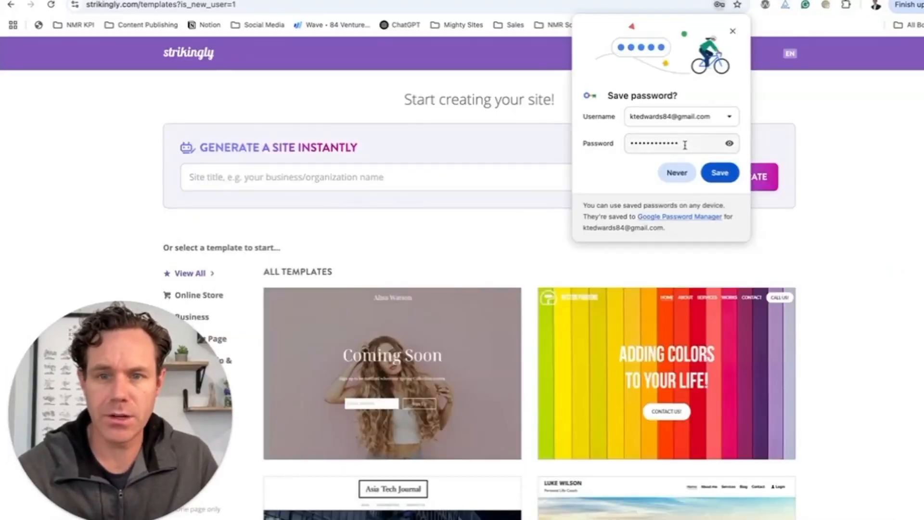
- Dismiss the offer to save the password and show the Business templates
{"action": "left_click", "coordinate": [563, 196]}
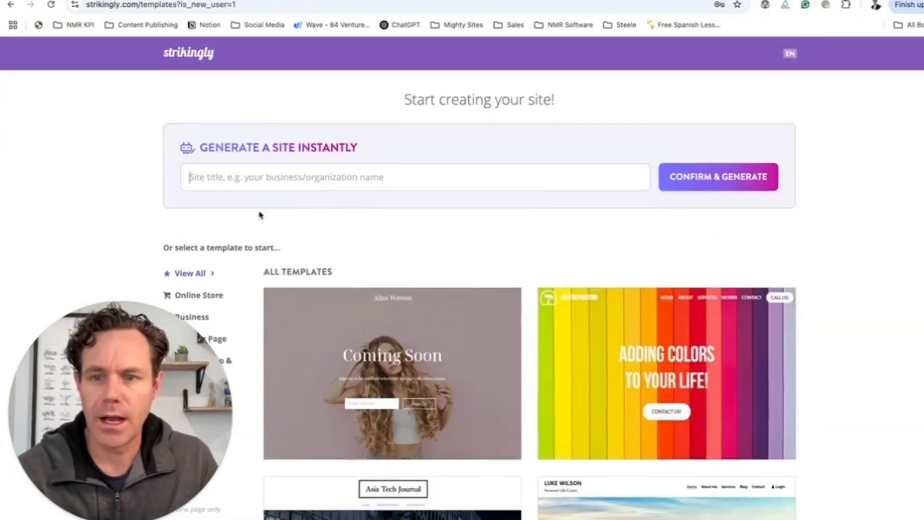
{"action": "scroll", "coordinate": [260, 215], "scroll_direction": "down", "scroll_amount": 3}
{"action": "left_click", "coordinate": [195, 192]}
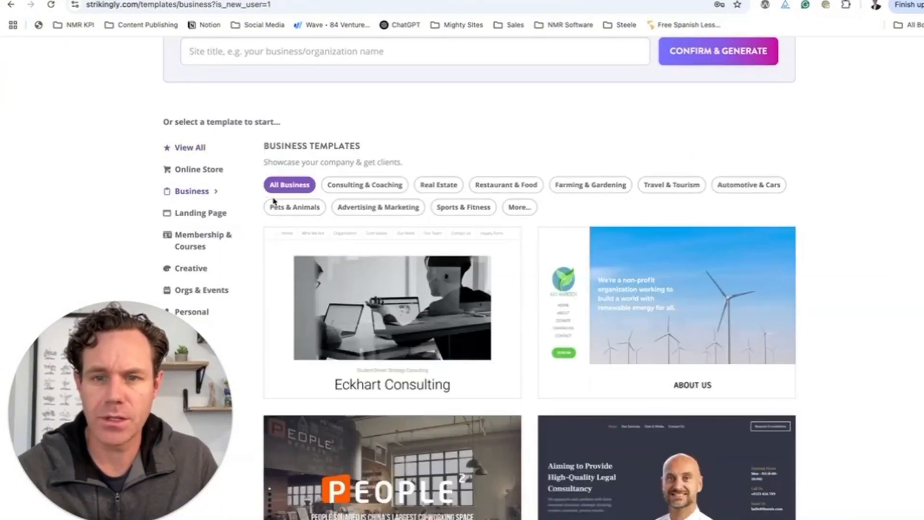
{"action": "scroll", "coordinate": [481, 198], "scroll_direction": "up", "scroll_amount": 1}
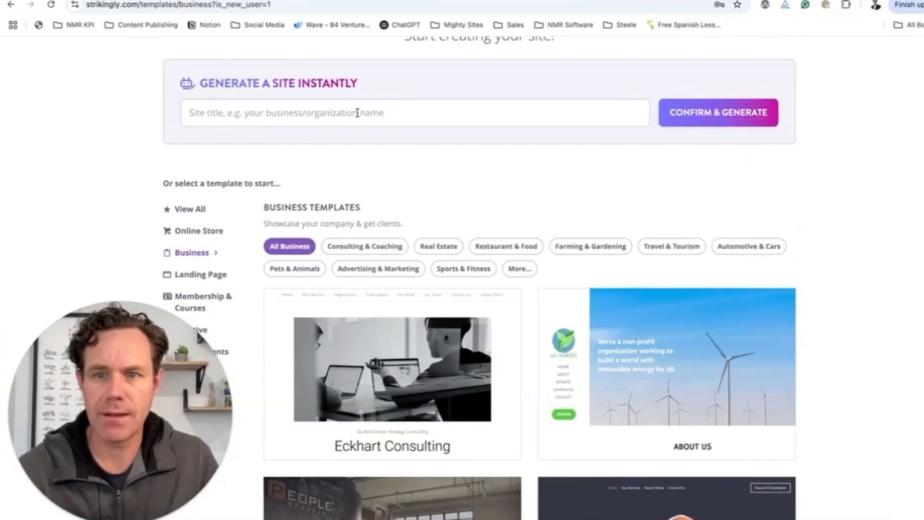
- Enter "handyman" as the site title for instant generation and look through the business templates
{"action": "type", "text": "handym"}
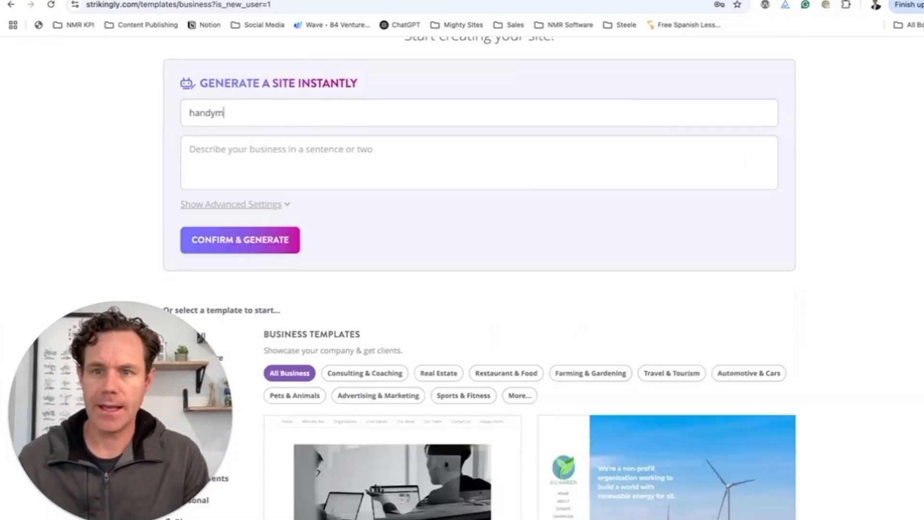
{"action": "type", "text": "an"}
{"action": "scroll", "coordinate": [289, 149], "scroll_direction": "down", "scroll_amount": 2}
{"action": "scroll", "coordinate": [274, 147], "scroll_direction": "up", "scroll_amount": 2}
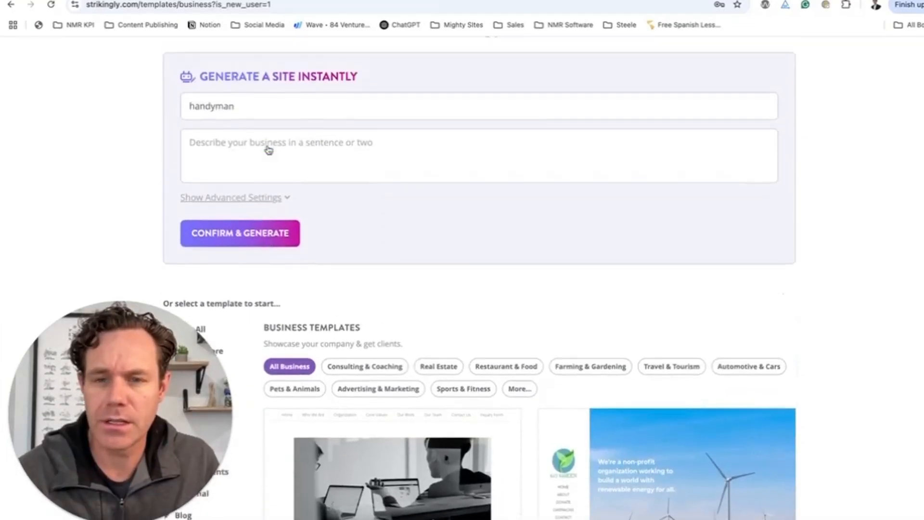
{"action": "scroll", "coordinate": [289, 150], "scroll_direction": "down", "scroll_amount": 3}
{"action": "scroll", "coordinate": [318, 152], "scroll_direction": "down", "scroll_amount": 4}
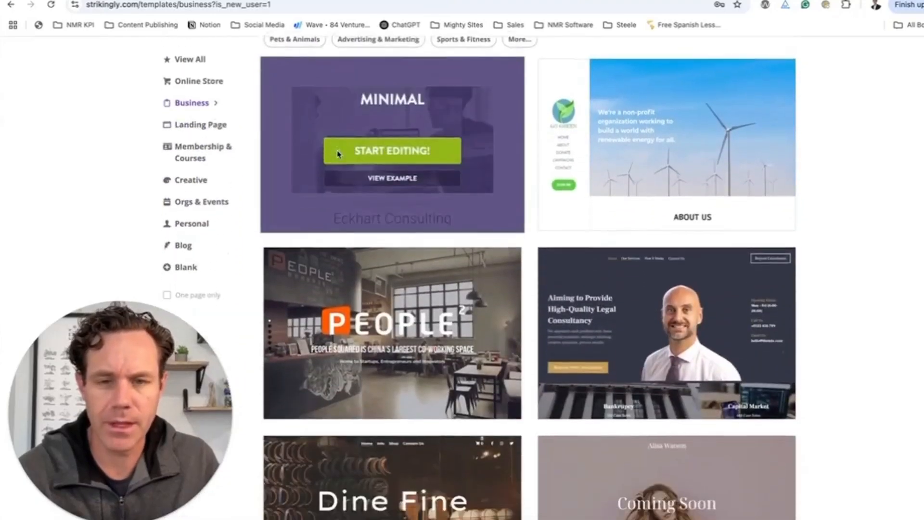
{"action": "scroll", "coordinate": [340, 153], "scroll_direction": "up", "scroll_amount": 5}
{"action": "scroll", "coordinate": [340, 155], "scroll_direction": "down", "scroll_amount": 8}
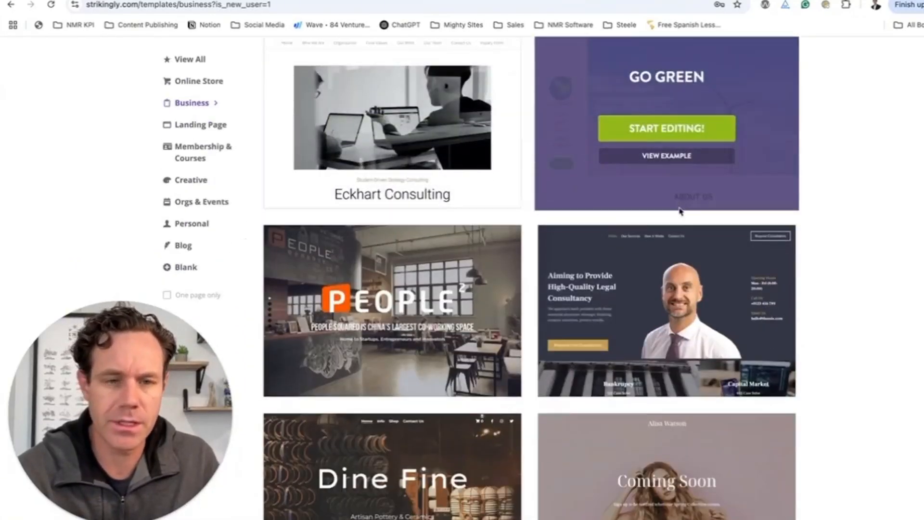
{"action": "scroll", "coordinate": [674, 212], "scroll_direction": "up", "scroll_amount": 7}
{"action": "scroll", "coordinate": [674, 211], "scroll_direction": "up", "scroll_amount": 5}
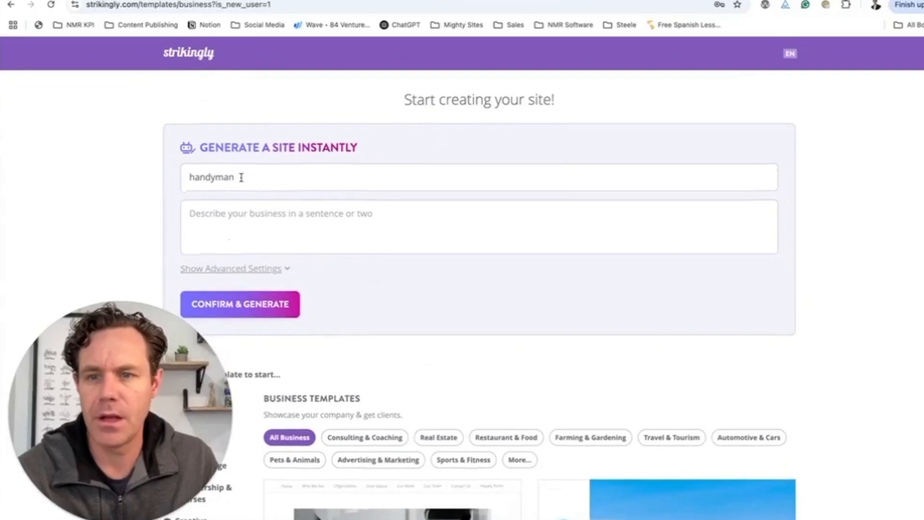
- Replace the site title with "Handyman Business"
{"action": "double_click", "coordinate": [264, 173]}
{"action": "key", "text": "BackSpace"}
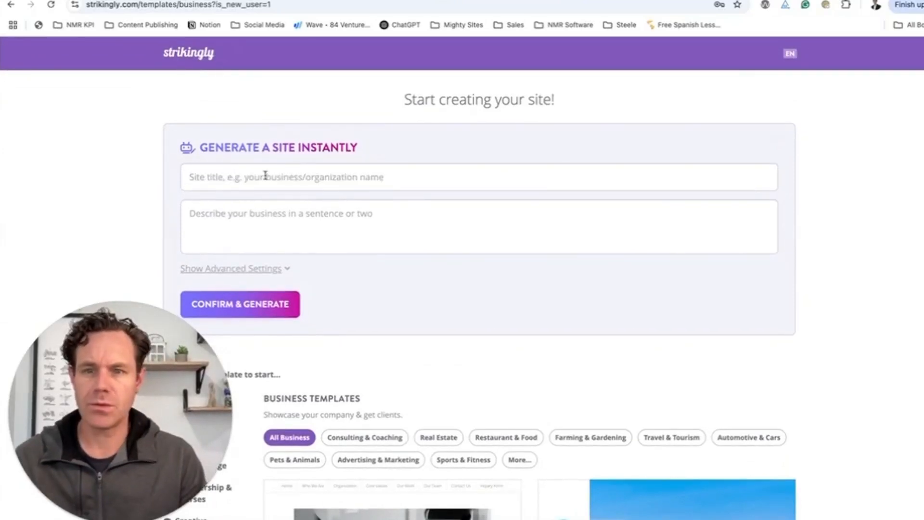
{"action": "type", "text": "Handyman "}
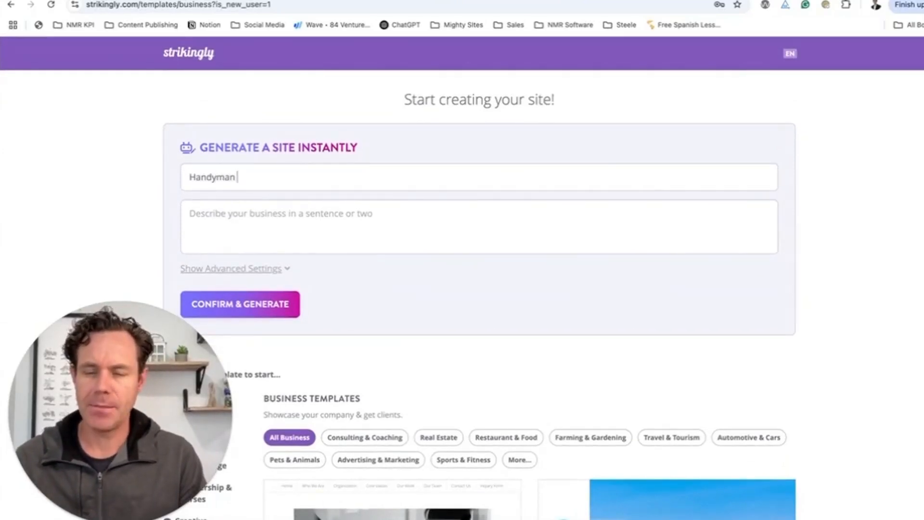
{"action": "type", "text": "Business"}
- Describe the business as "I am a local handyman service business" and generate the site
{"action": "left_click", "coordinate": [351, 212]}
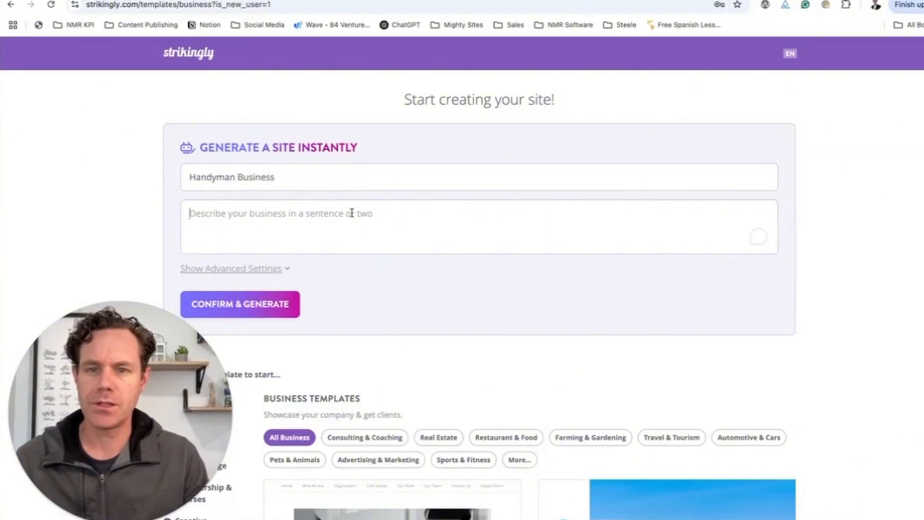
{"action": "type", "text": "I am a local handyman ser"}
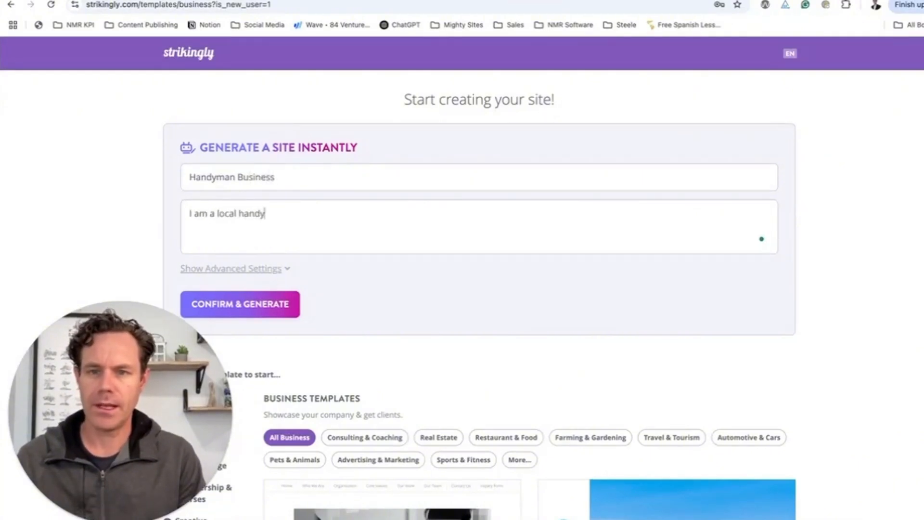
{"action": "type", "text": "business"}
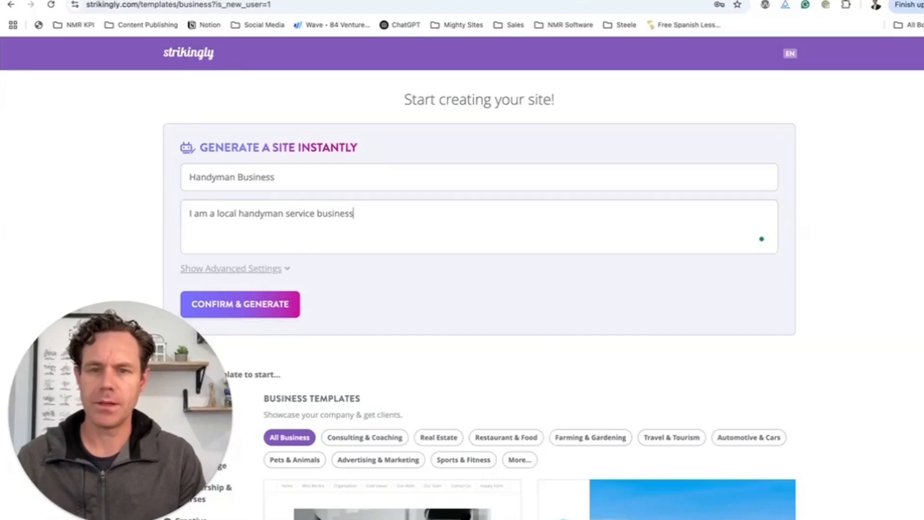
{"action": "key", "text": "Return"}
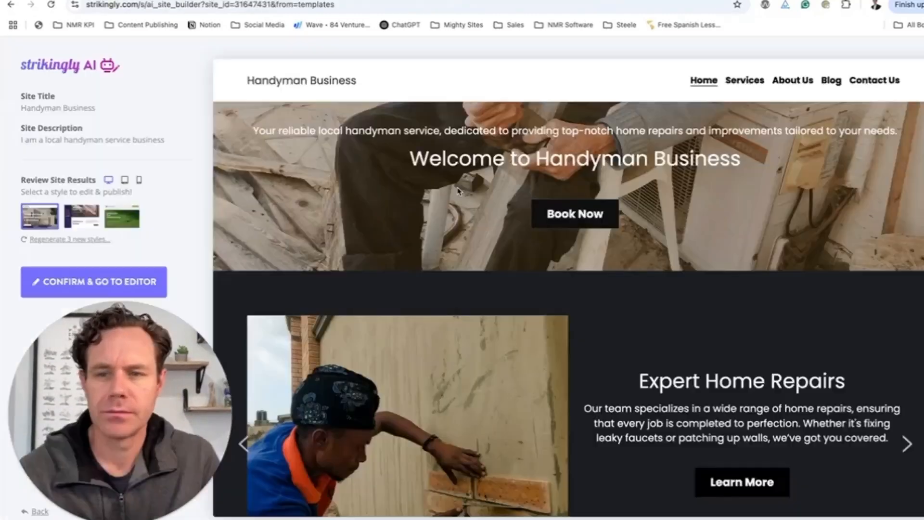
- Look through the generated home page from the hero down to the recent projects and return to the "Expert Home Repairs" slide
{"action": "scroll", "coordinate": [457, 188], "scroll_direction": "down", "scroll_amount": 15}
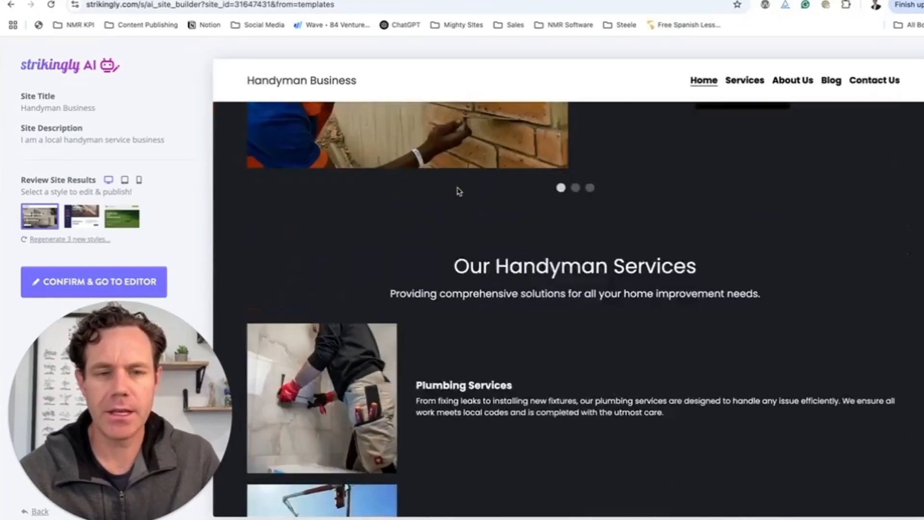
{"action": "scroll", "coordinate": [458, 190], "scroll_direction": "down", "scroll_amount": 7}
{"action": "scroll", "coordinate": [457, 190], "scroll_direction": "up", "scroll_amount": 3}
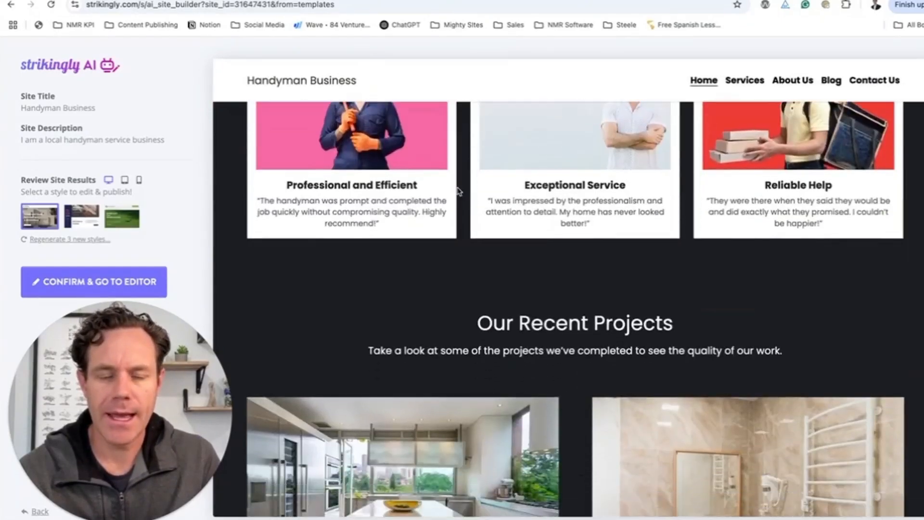
{"action": "scroll", "coordinate": [429, 305], "scroll_direction": "down", "scroll_amount": 10}
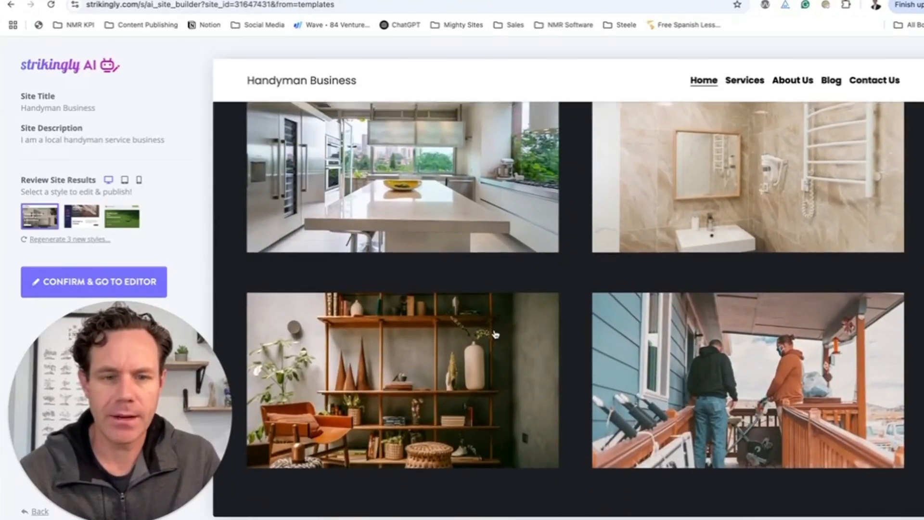
{"action": "scroll", "coordinate": [493, 333], "scroll_direction": "up", "scroll_amount": 10}
{"action": "scroll", "coordinate": [536, 354], "scroll_direction": "down", "scroll_amount": 4}
{"action": "scroll", "coordinate": [539, 356], "scroll_direction": "up", "scroll_amount": 12}
{"action": "scroll", "coordinate": [538, 356], "scroll_direction": "up", "scroll_amount": 8}
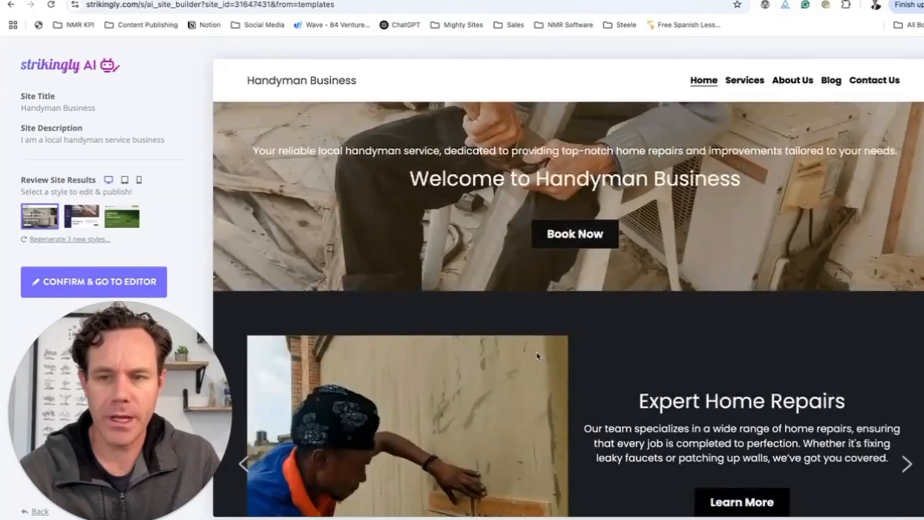
{"action": "scroll", "coordinate": [433, 349], "scroll_direction": "down", "scroll_amount": 3}
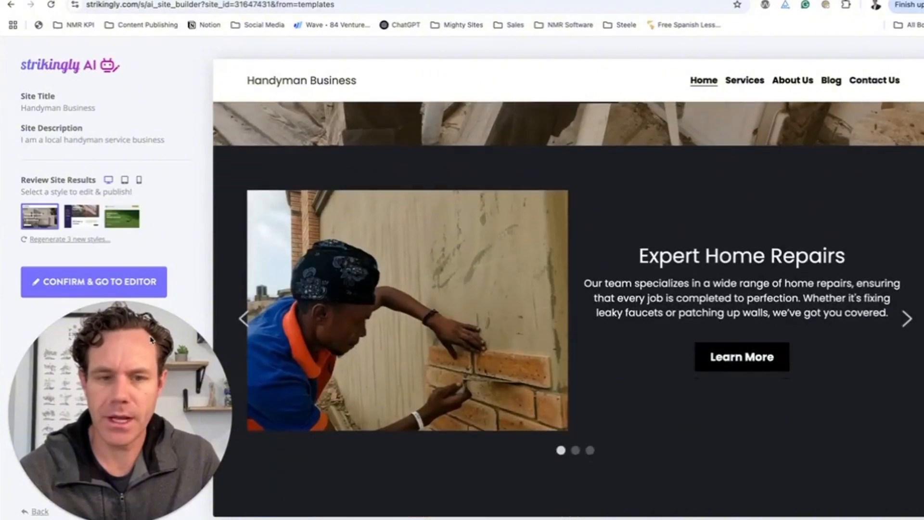
- Confirm the first generated style, open it in the editor and go through the whole introductory tour
{"action": "left_click", "coordinate": [134, 286]}
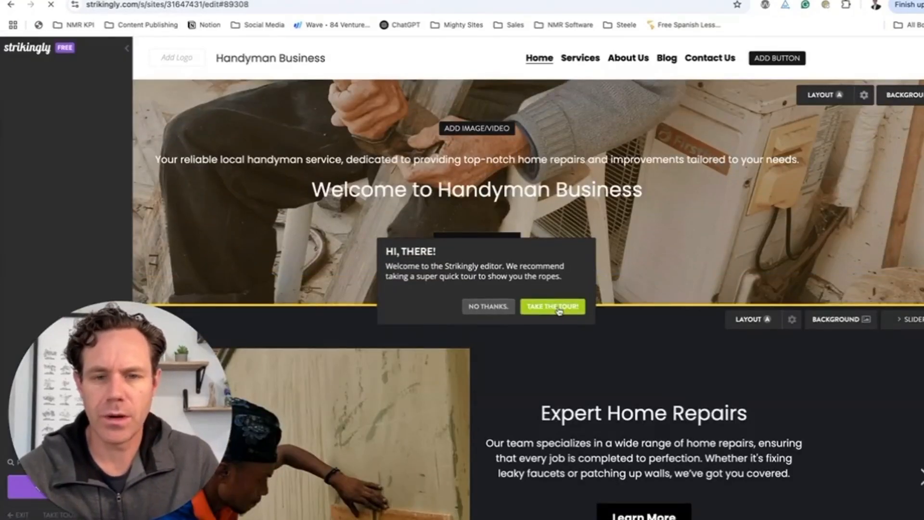
{"action": "left_click", "coordinate": [554, 307]}
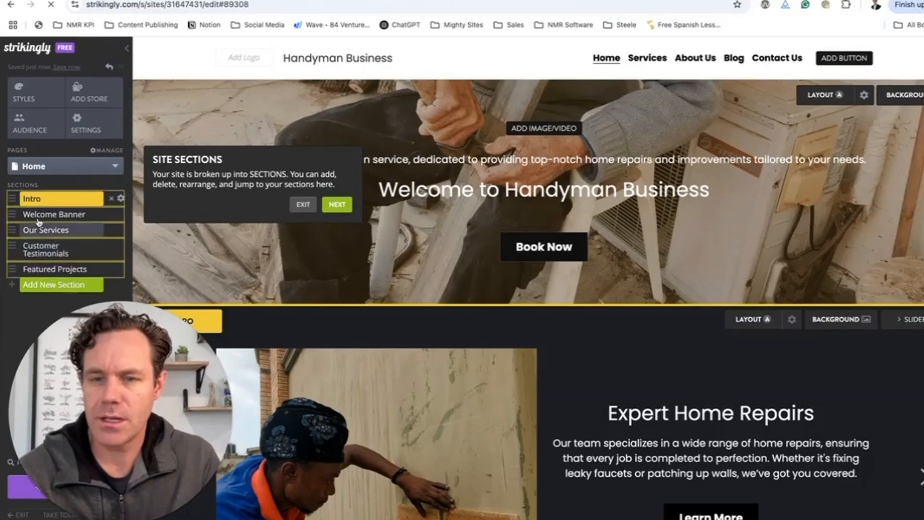
{"action": "left_click", "coordinate": [337, 205]}
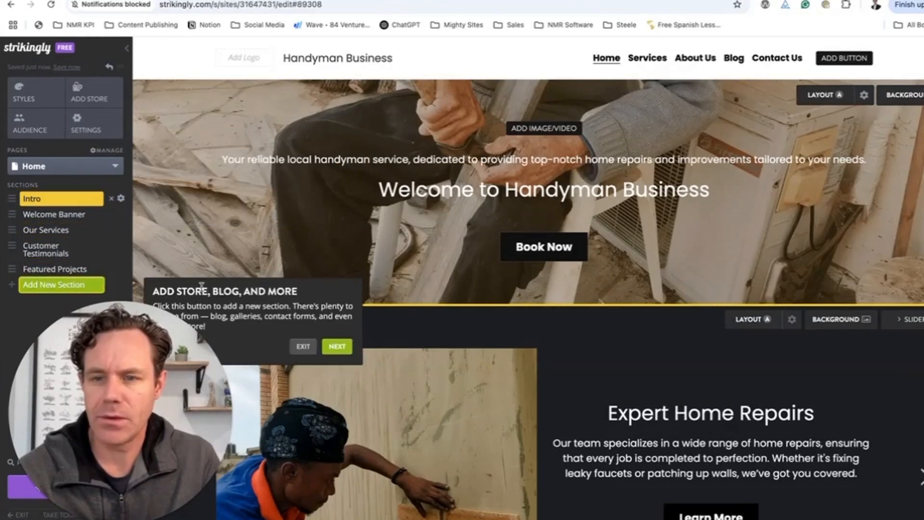
{"action": "scroll", "coordinate": [202, 286], "scroll_direction": "down", "scroll_amount": 1}
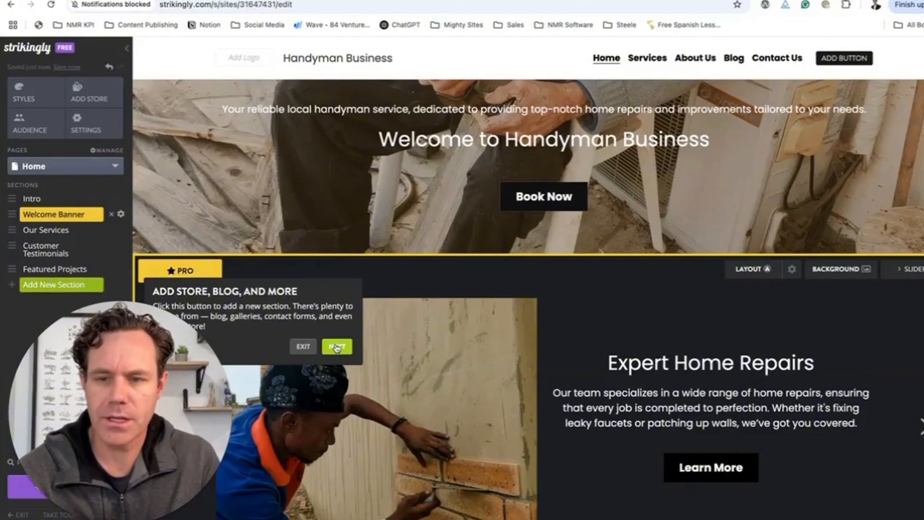
{"action": "left_click", "coordinate": [337, 346]}
{"action": "scroll", "coordinate": [251, 202], "scroll_direction": "up", "scroll_amount": 1}
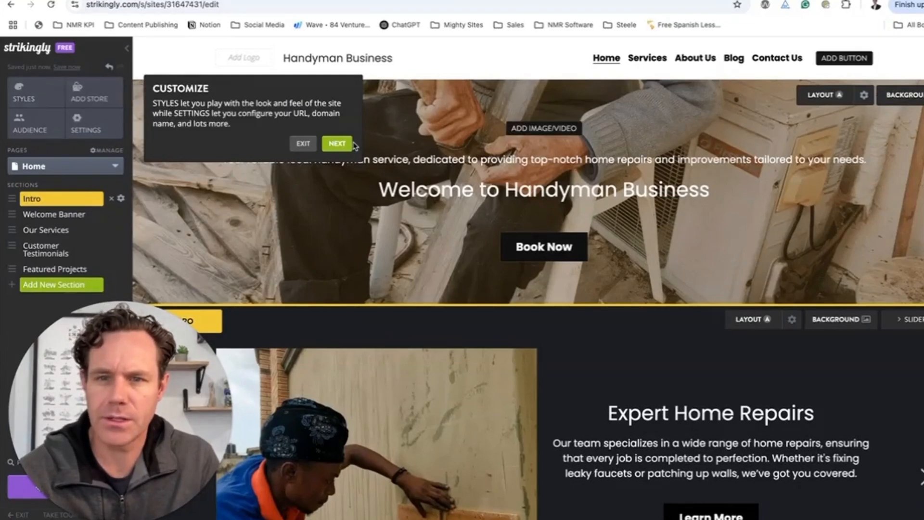
{"action": "left_click", "coordinate": [337, 143]}
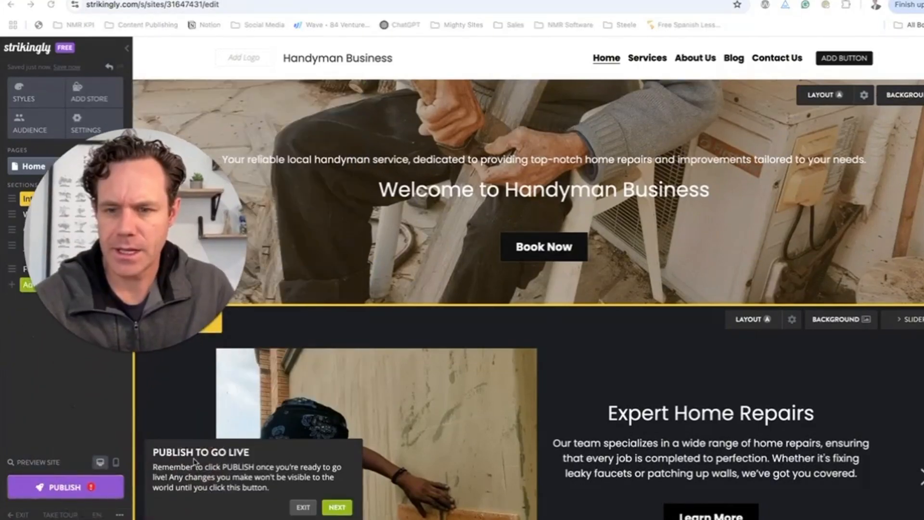
{"action": "left_click", "coordinate": [337, 507]}
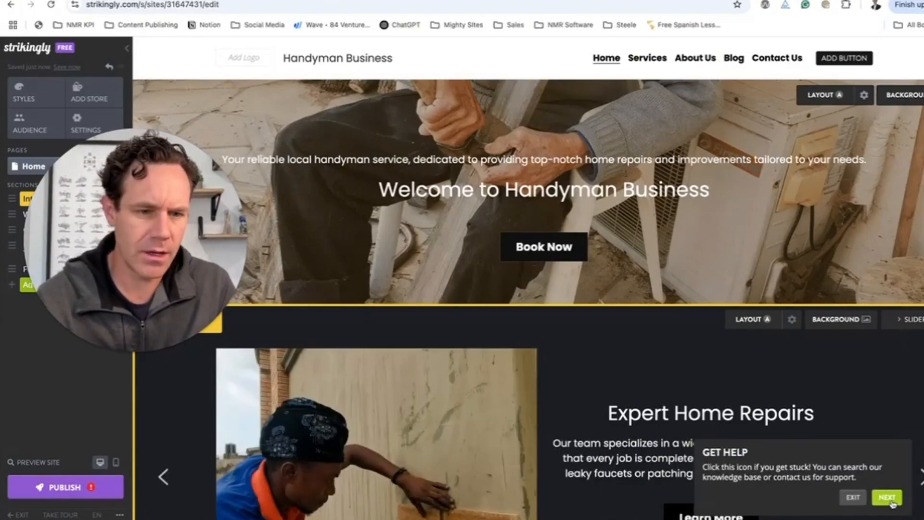
{"action": "left_click", "coordinate": [887, 498]}
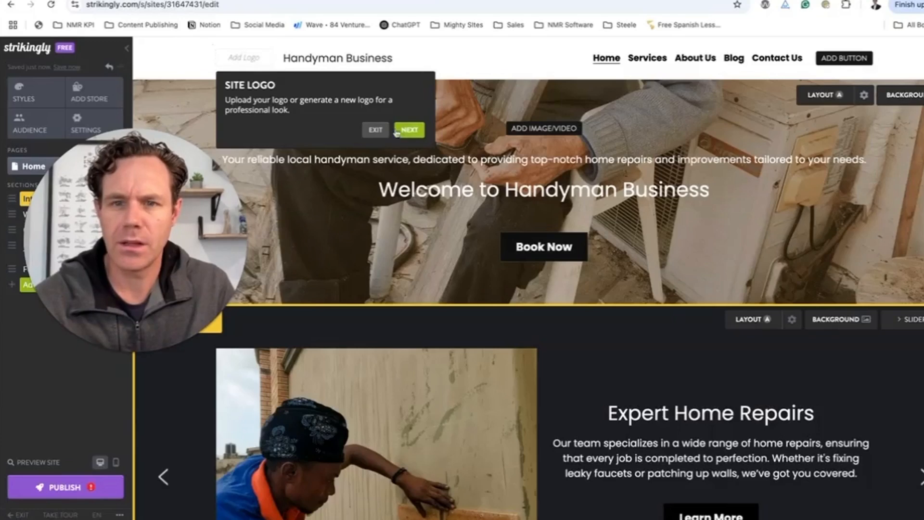
{"action": "left_click", "coordinate": [411, 131]}
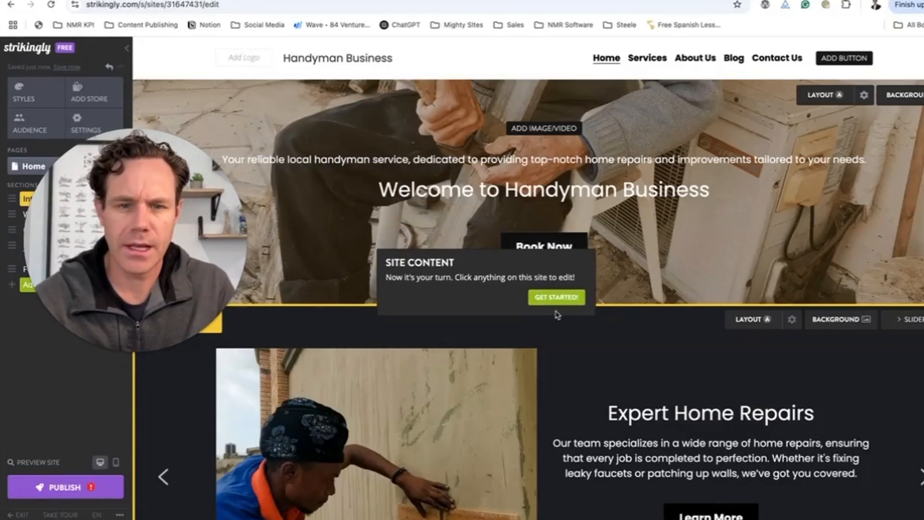
{"action": "left_click", "coordinate": [558, 299]}
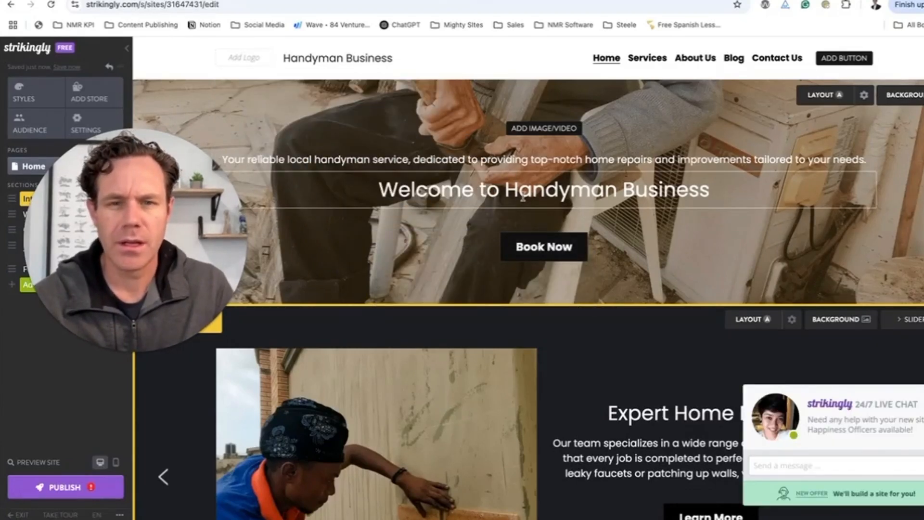
- Replace the hero heading "Welcome to Handyman Business" with "Handyman"
{"action": "left_click", "coordinate": [525, 195]}
{"action": "triple_click", "coordinate": [525, 194]}
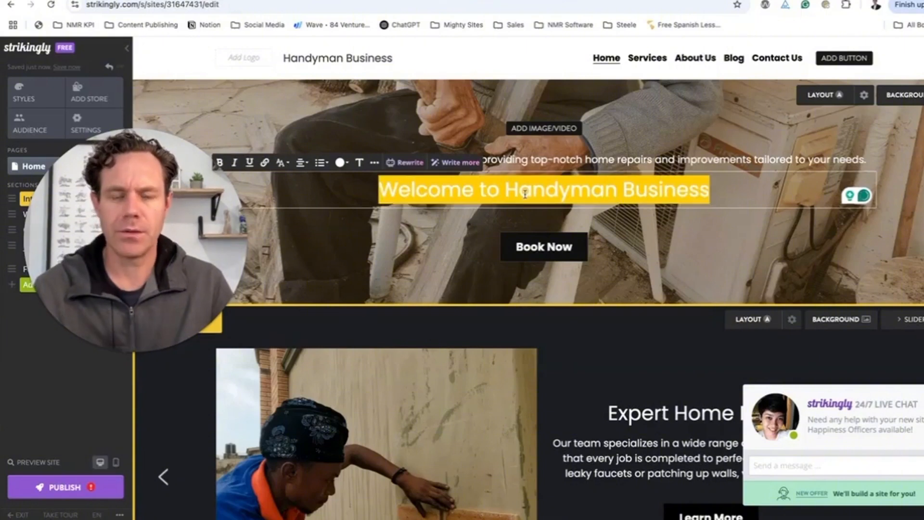
{"action": "type", "text": "Handyman"}
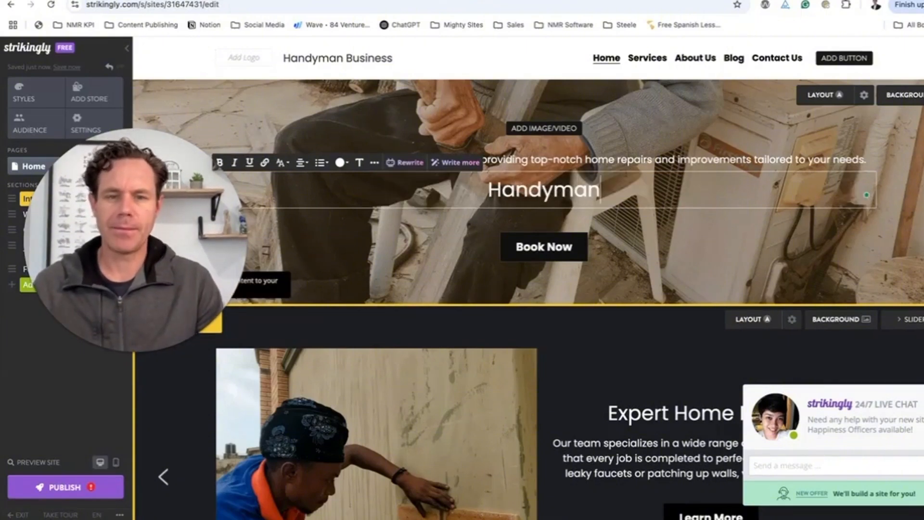
{"action": "left_click", "coordinate": [662, 264]}
- Examine the hero's Book Now button settings and its link type options, keeping Section selected
{"action": "left_click", "coordinate": [544, 247]}
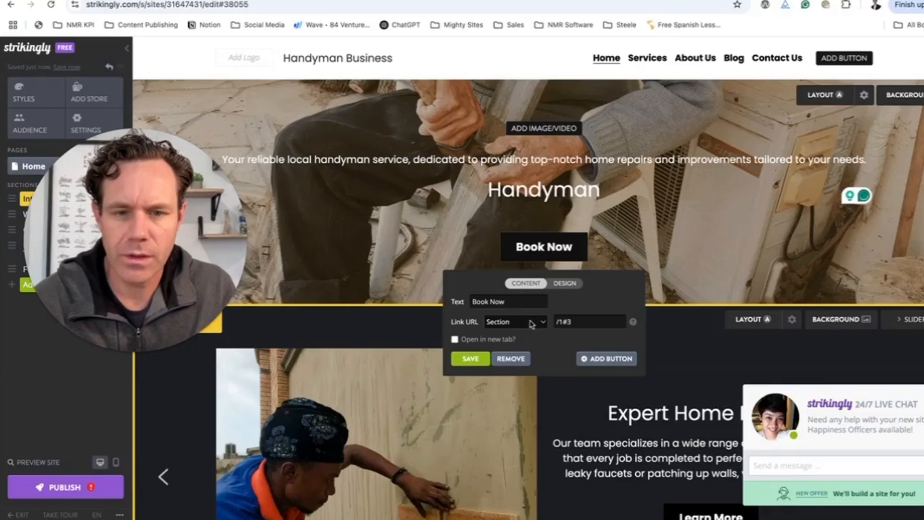
{"action": "left_click", "coordinate": [509, 323]}
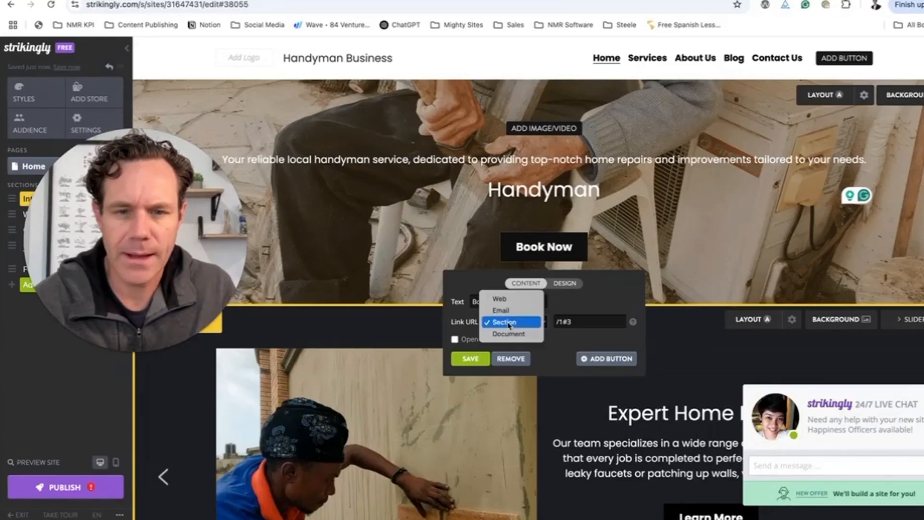
{"action": "left_click", "coordinate": [509, 322]}
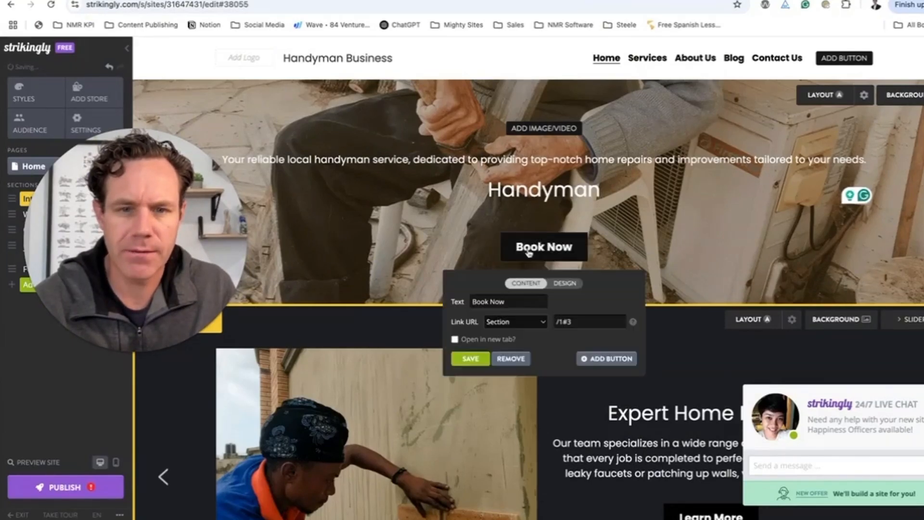
{"action": "left_click", "coordinate": [521, 252]}
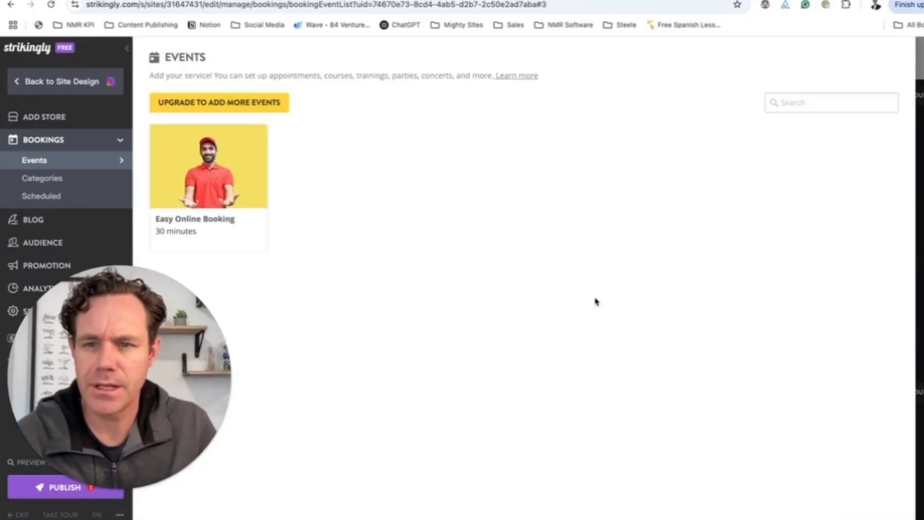
- View the Easy Online Booking event's settings, return to the Services page and reopen the event from its booking section
{"action": "left_click", "coordinate": [225, 220]}
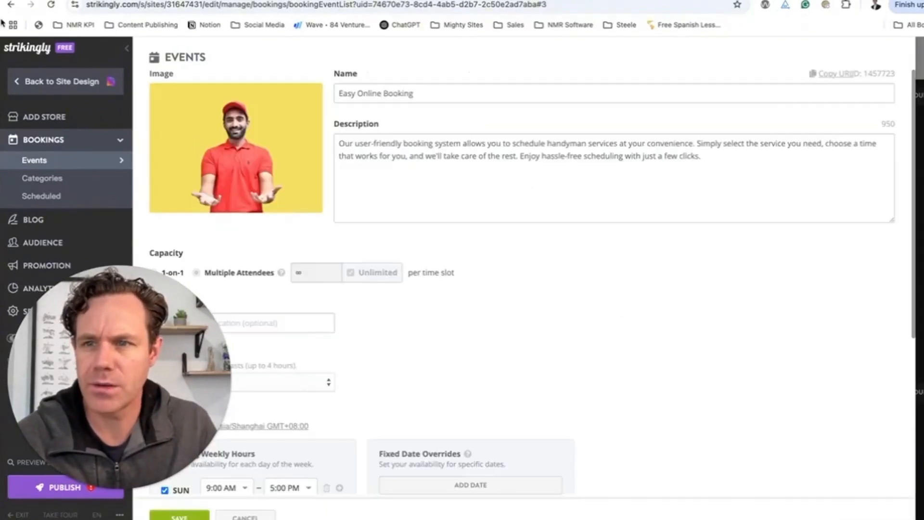
{"action": "left_click", "coordinate": [9, 6]}
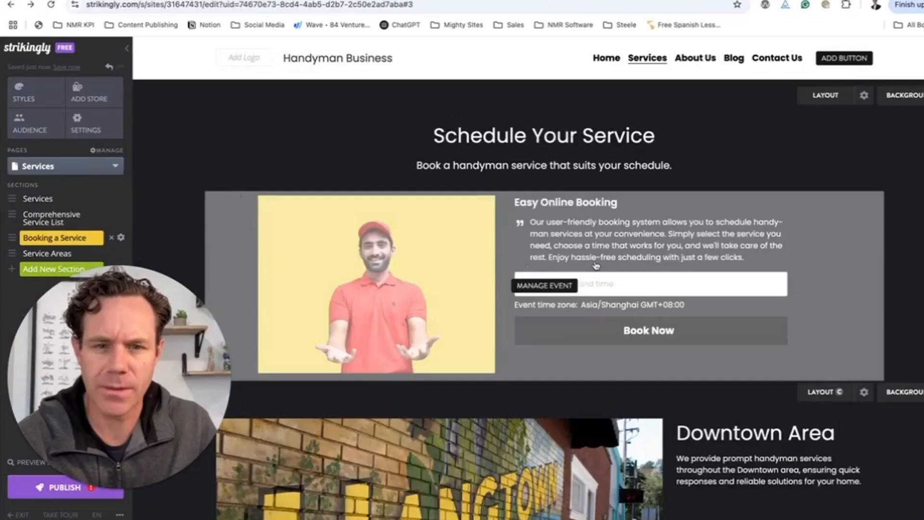
{"action": "left_click", "coordinate": [544, 285]}
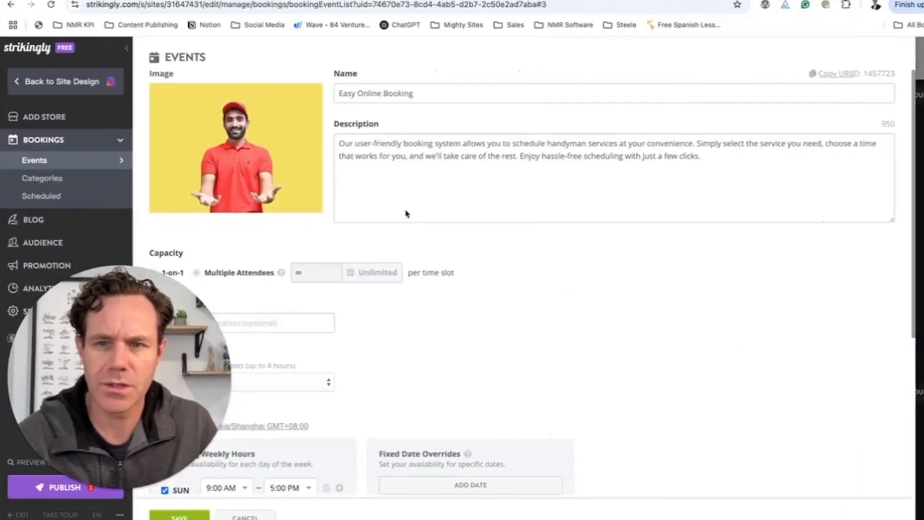
- Examine the Easy Online Booking event's capacity, duration and recurring weekly hours, and leave its settings without saving
{"action": "scroll", "coordinate": [364, 230], "scroll_direction": "down", "scroll_amount": 5}
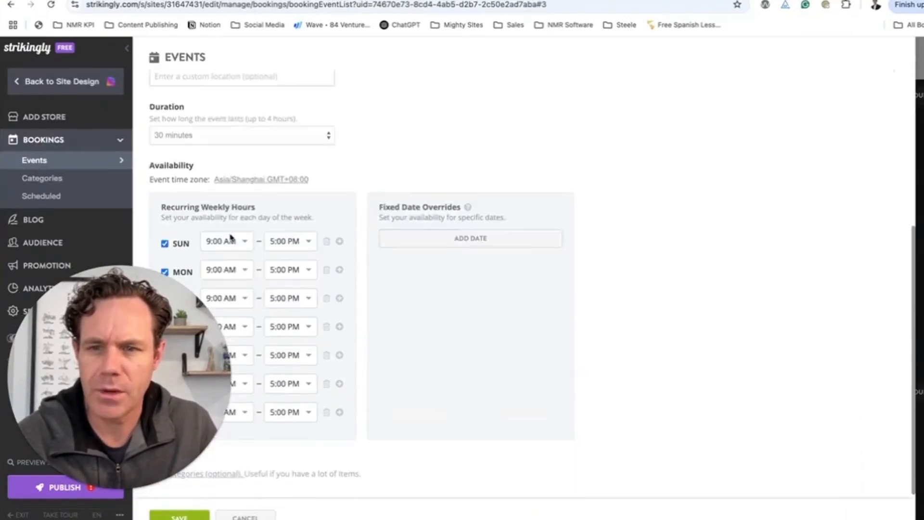
{"action": "scroll", "coordinate": [458, 217], "scroll_direction": "up", "scroll_amount": 5}
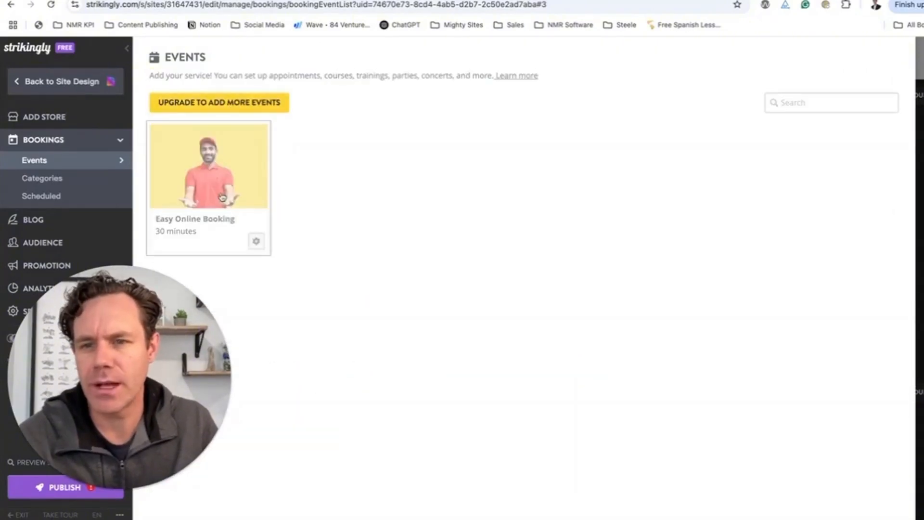
{"action": "left_click", "coordinate": [207, 183]}
{"action": "scroll", "coordinate": [464, 244], "scroll_direction": "down", "scroll_amount": 3}
{"action": "scroll", "coordinate": [464, 247], "scroll_direction": "up", "scroll_amount": 3}
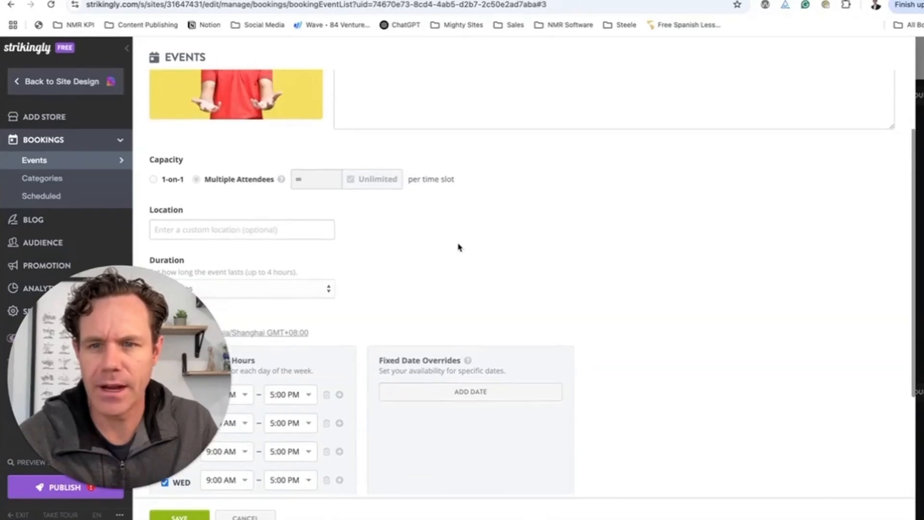
{"action": "scroll", "coordinate": [458, 247], "scroll_direction": "down", "scroll_amount": 7}
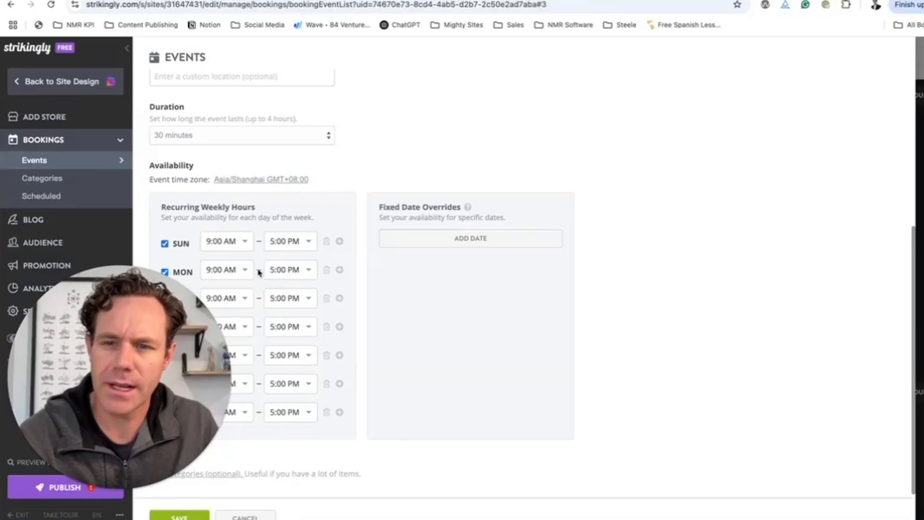
{"action": "left_click", "coordinate": [256, 513]}
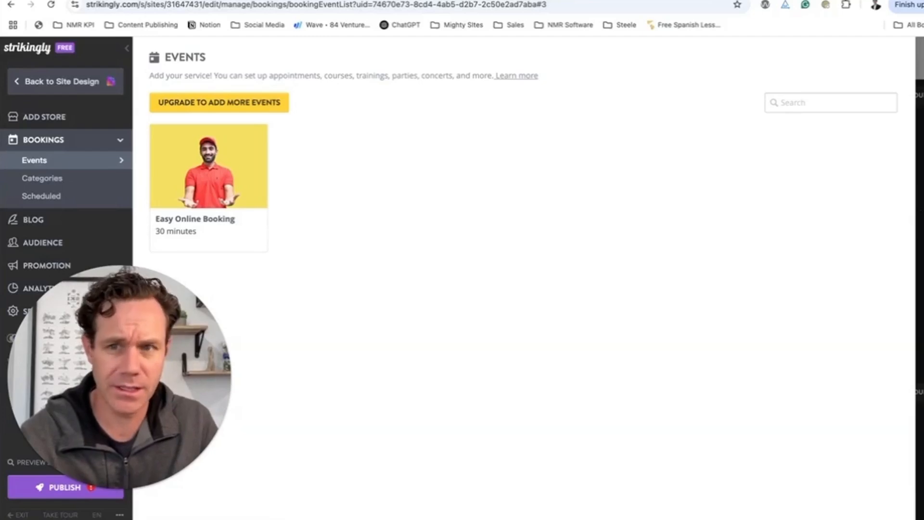
- Return to the site design, reopen the event manager from the Easy Online Booking block and go back to the Services page
{"action": "left_click", "coordinate": [62, 81]}
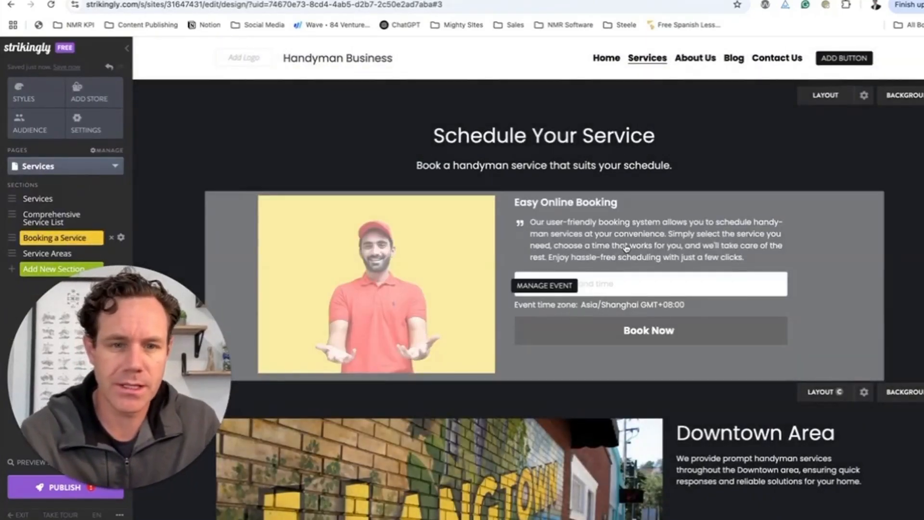
{"action": "left_click", "coordinate": [545, 285]}
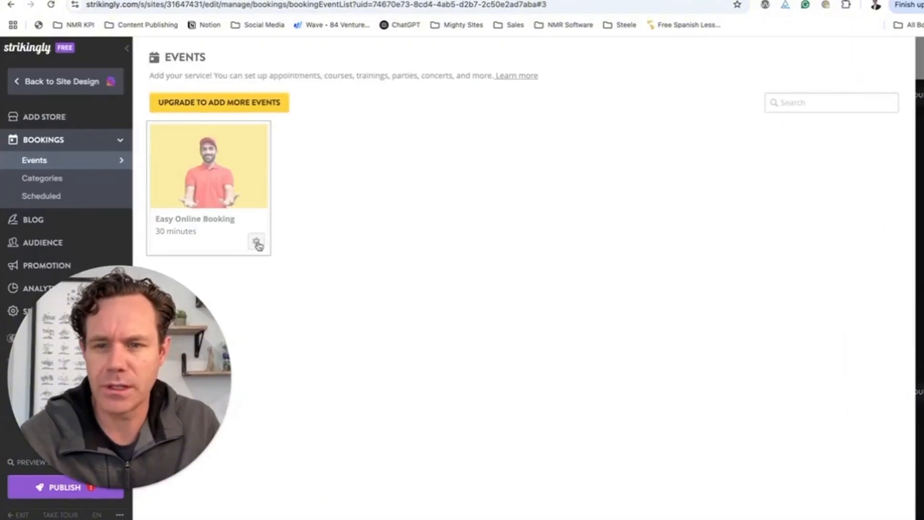
{"action": "left_click", "coordinate": [257, 245]}
{"action": "key", "text": "alt+Left"}
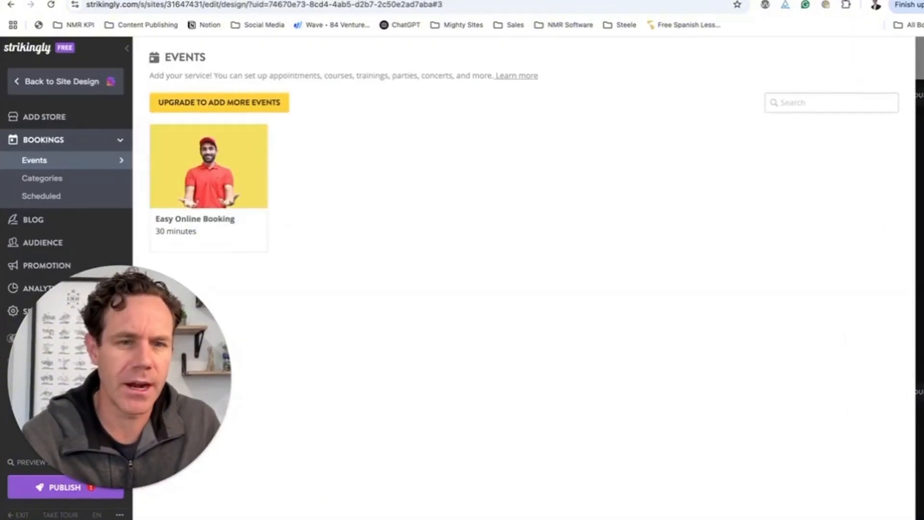
- Open the replacement options for the Downtown Area image, search the Strikingly library for "handyman" and close it without choosing an image
{"action": "scroll", "coordinate": [542, 306], "scroll_direction": "down", "scroll_amount": 5}
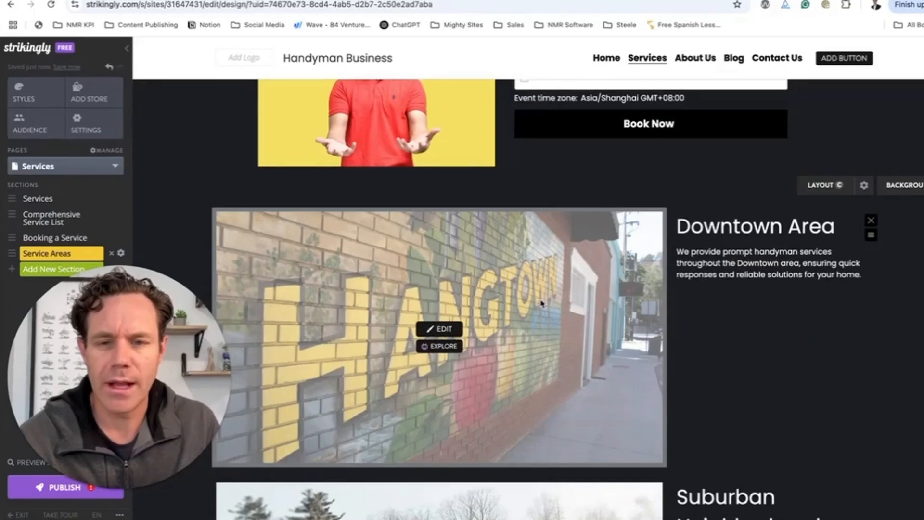
{"action": "left_click", "coordinate": [542, 303]}
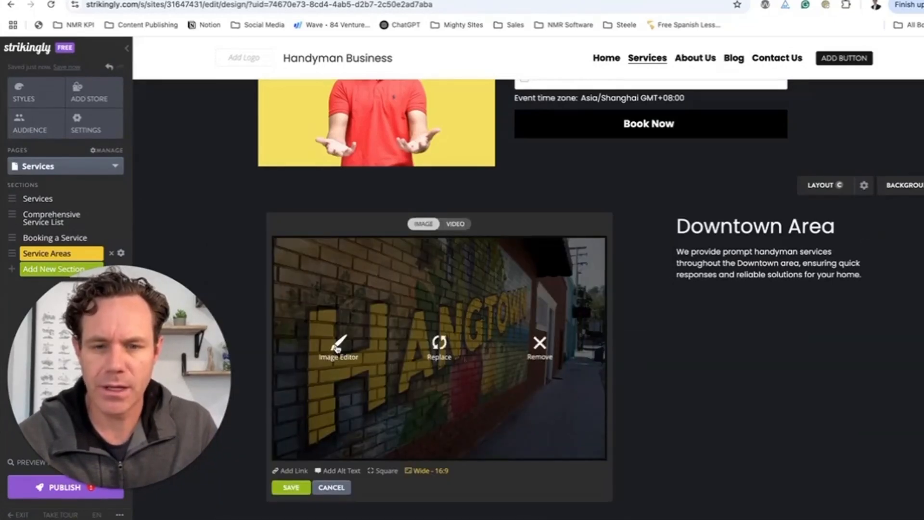
{"action": "left_click", "coordinate": [452, 352]}
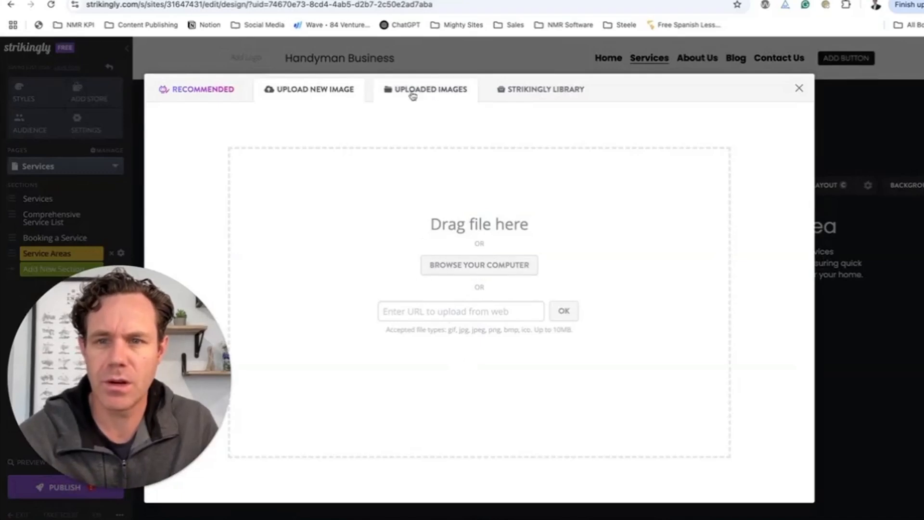
{"action": "left_click", "coordinate": [577, 90]}
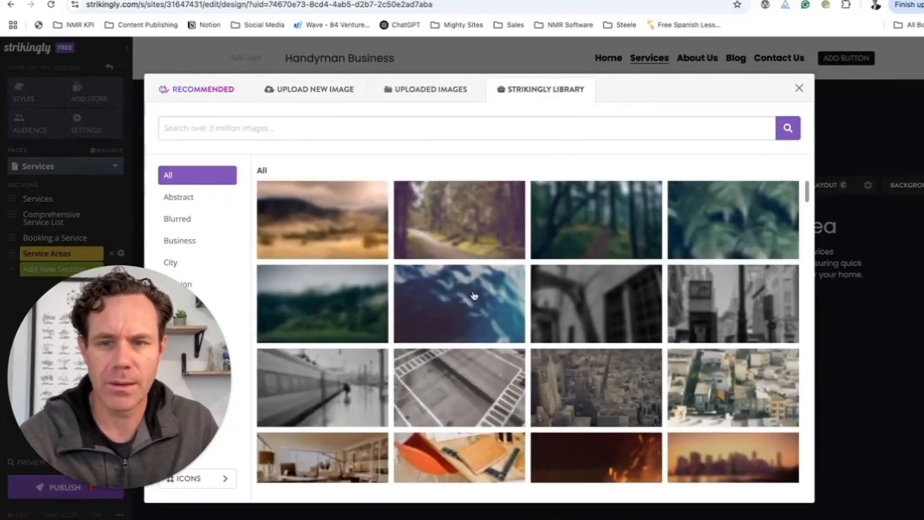
{"action": "type", "text": "handyman"}
{"action": "key", "text": "Return"}
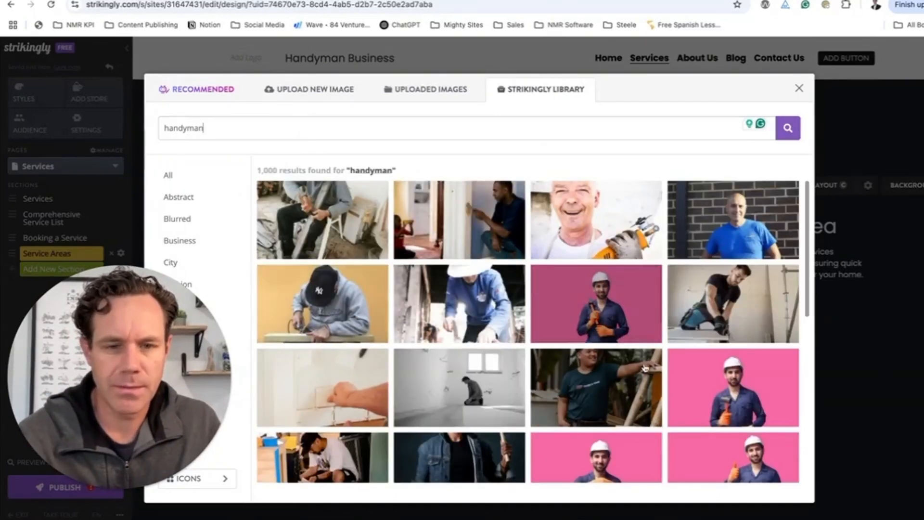
{"action": "left_click", "coordinate": [799, 90]}
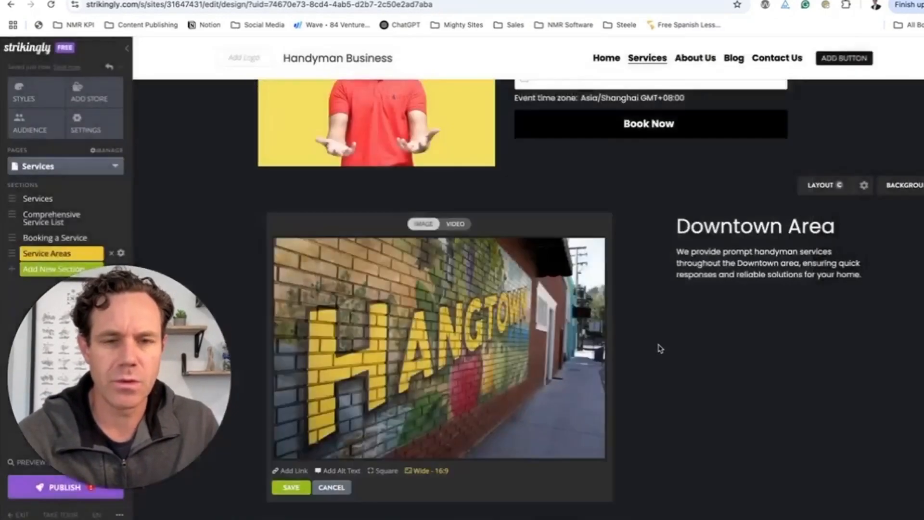
{"action": "left_click", "coordinate": [739, 265]}
{"action": "left_click", "coordinate": [756, 237]}
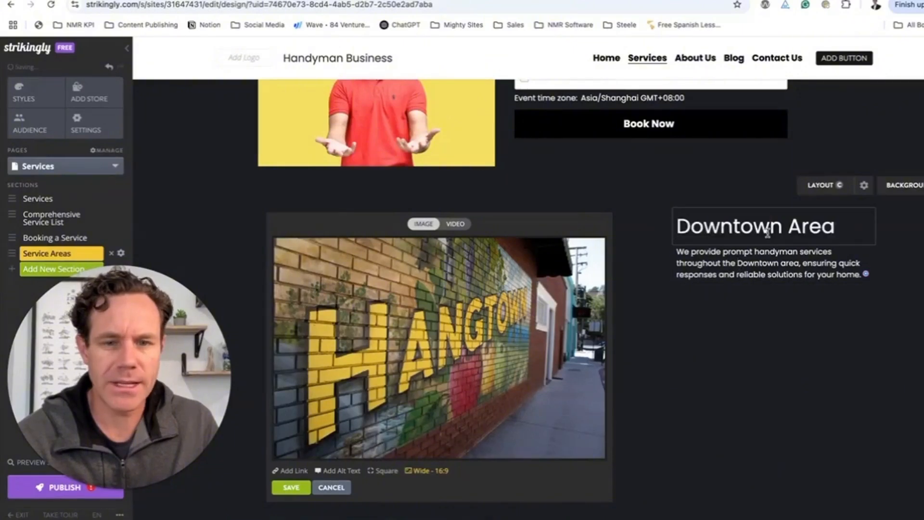
- Look over the service areas down to Surrounding Regions and open the site's style settings
{"action": "scroll", "coordinate": [511, 304], "scroll_direction": "down", "scroll_amount": 10}
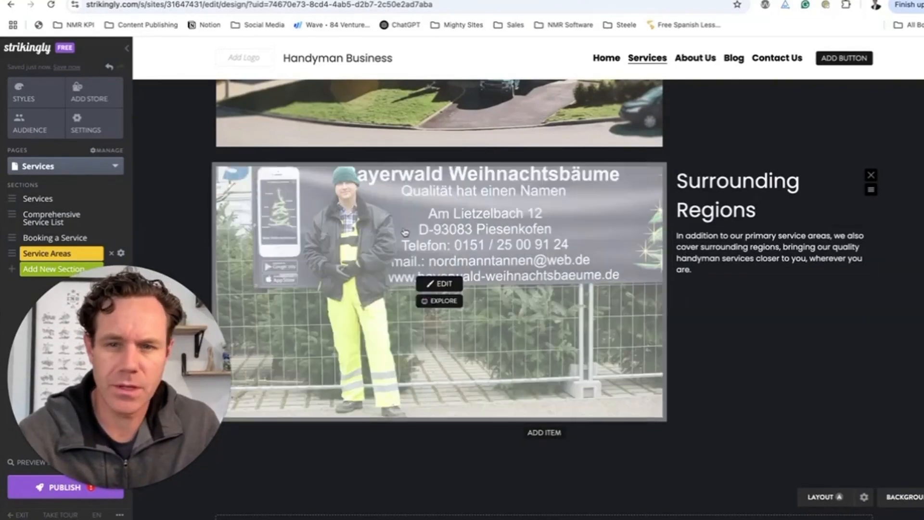
{"action": "scroll", "coordinate": [729, 266], "scroll_direction": "down", "scroll_amount": 2}
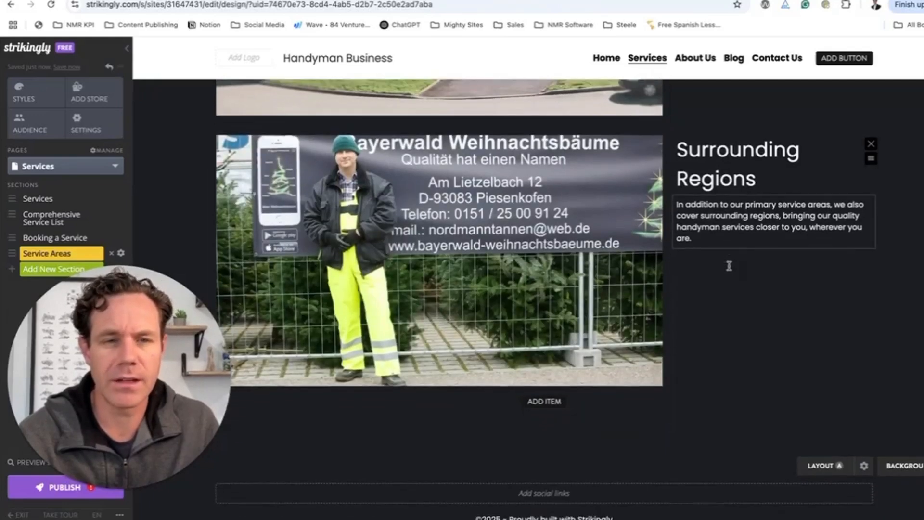
{"action": "scroll", "coordinate": [625, 260], "scroll_direction": "up", "scroll_amount": 20}
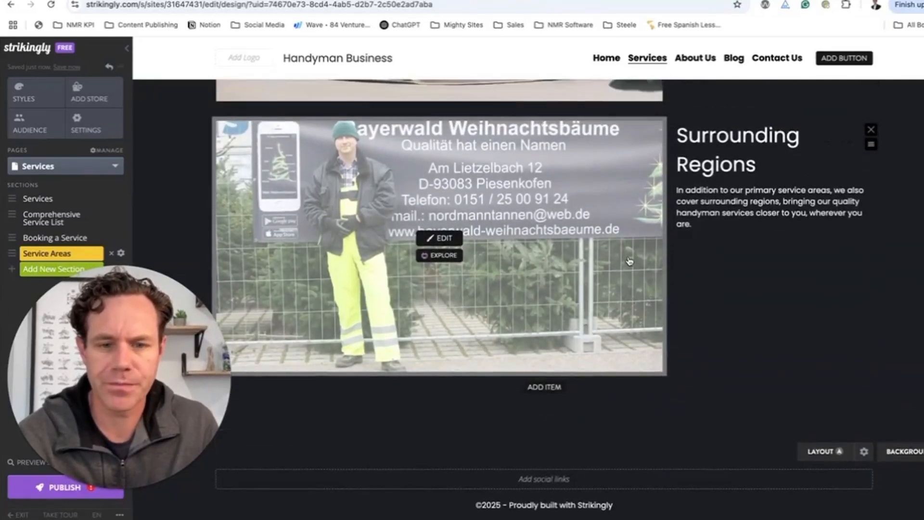
{"action": "scroll", "coordinate": [616, 251], "scroll_direction": "down", "scroll_amount": 7}
{"action": "scroll", "coordinate": [615, 250], "scroll_direction": "up", "scroll_amount": 7}
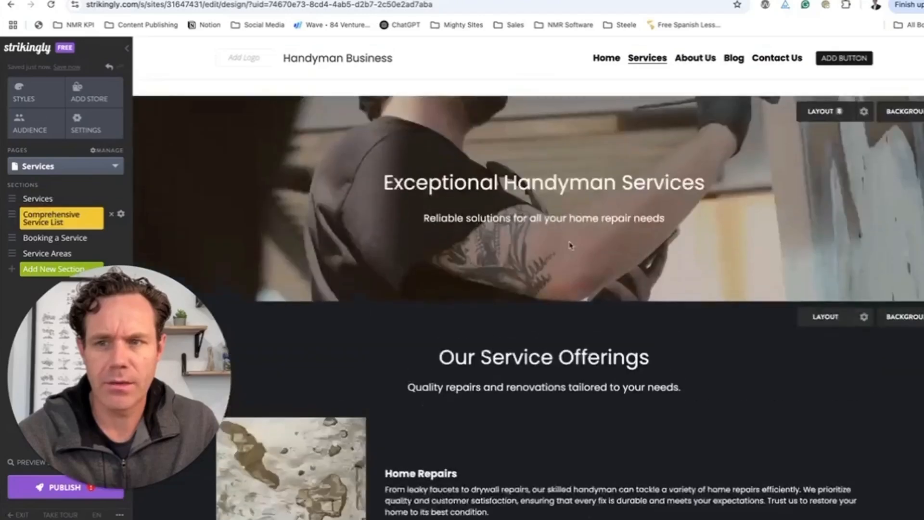
{"action": "left_click", "coordinate": [22, 93]}
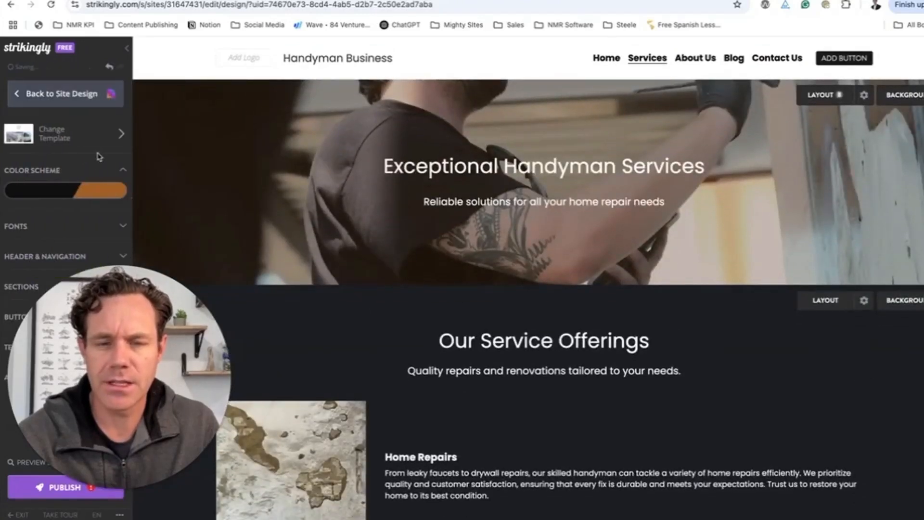
- Review the Services page from its service offerings through the booking block to the service areas
{"action": "scroll", "coordinate": [487, 184], "scroll_direction": "down", "scroll_amount": 5}
{"action": "scroll", "coordinate": [487, 184], "scroll_direction": "down", "scroll_amount": 12}
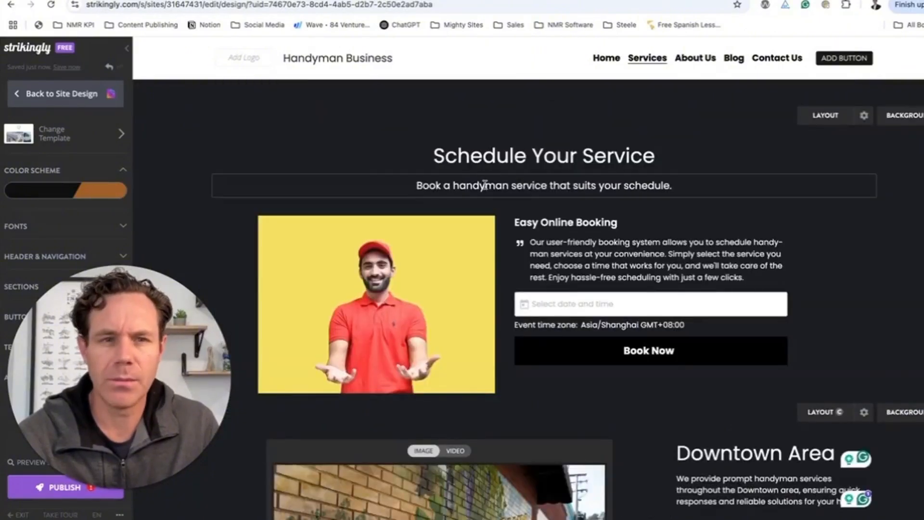
{"action": "scroll", "coordinate": [484, 185], "scroll_direction": "down", "scroll_amount": 3}
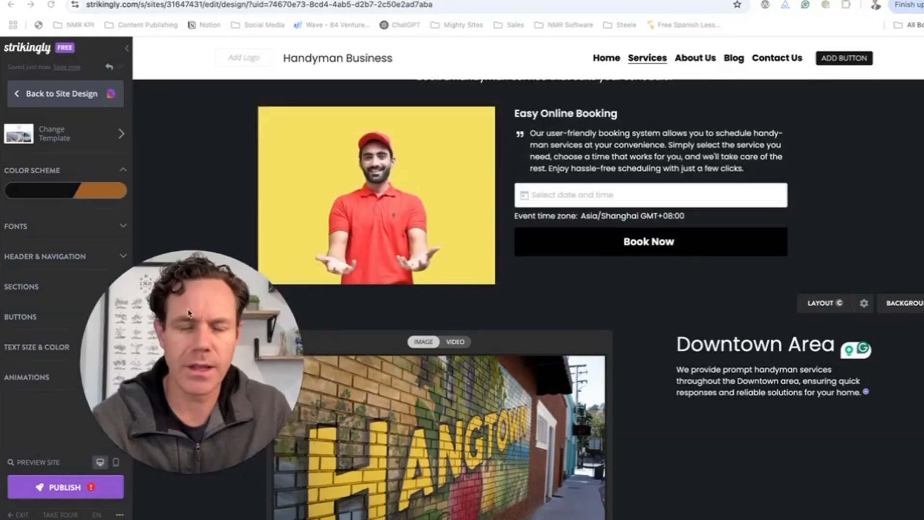
{"action": "scroll", "coordinate": [608, 201], "scroll_direction": "up", "scroll_amount": 8}
{"action": "scroll", "coordinate": [608, 201], "scroll_direction": "down", "scroll_amount": 8}
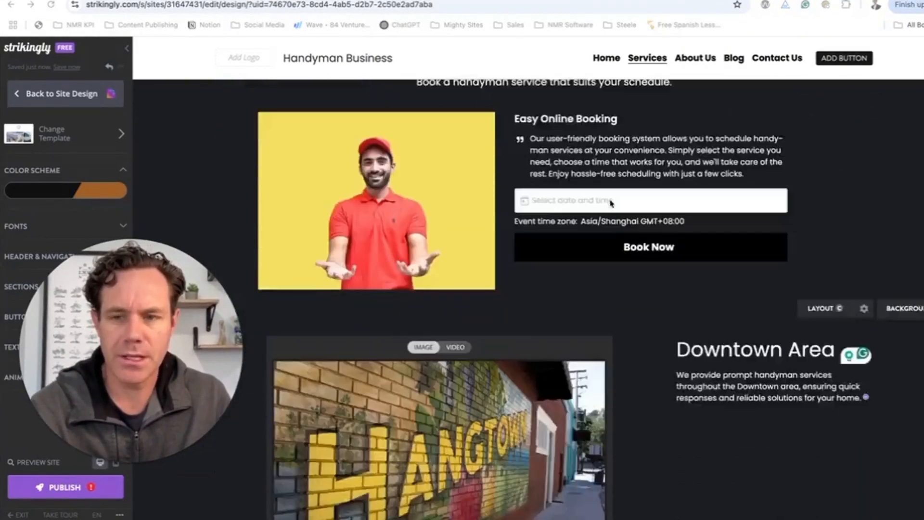
{"action": "scroll", "coordinate": [611, 203], "scroll_direction": "down", "scroll_amount": 10}
{"action": "scroll", "coordinate": [568, 314], "scroll_direction": "up", "scroll_amount": 20}
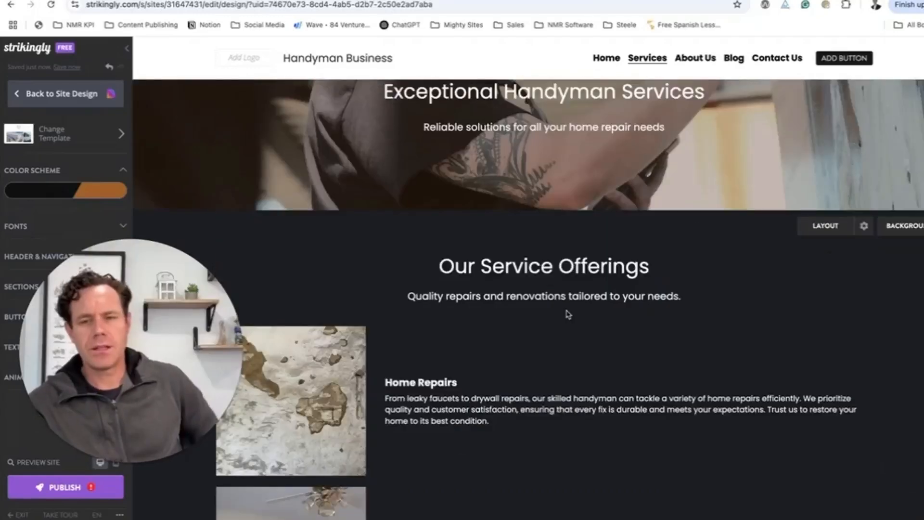
{"action": "scroll", "coordinate": [398, 275], "scroll_direction": "down", "scroll_amount": 10}
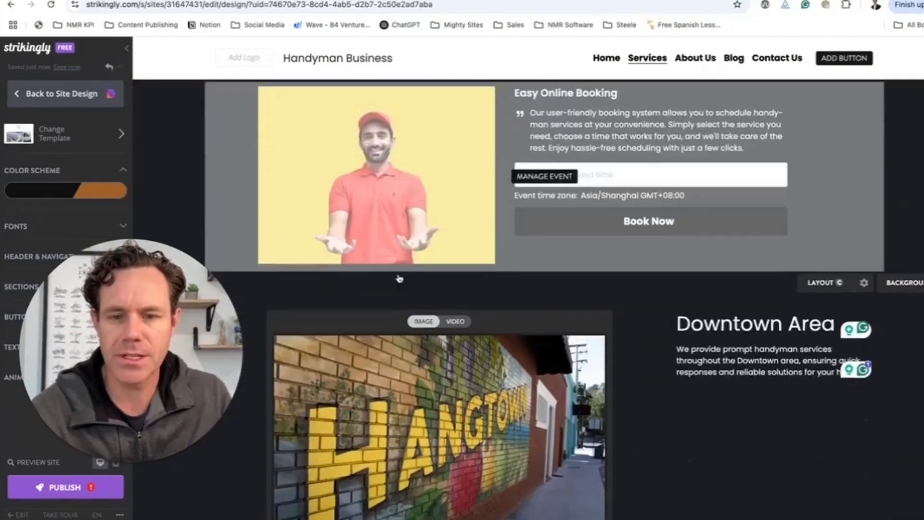
{"action": "scroll", "coordinate": [401, 278], "scroll_direction": "down", "scroll_amount": 3}
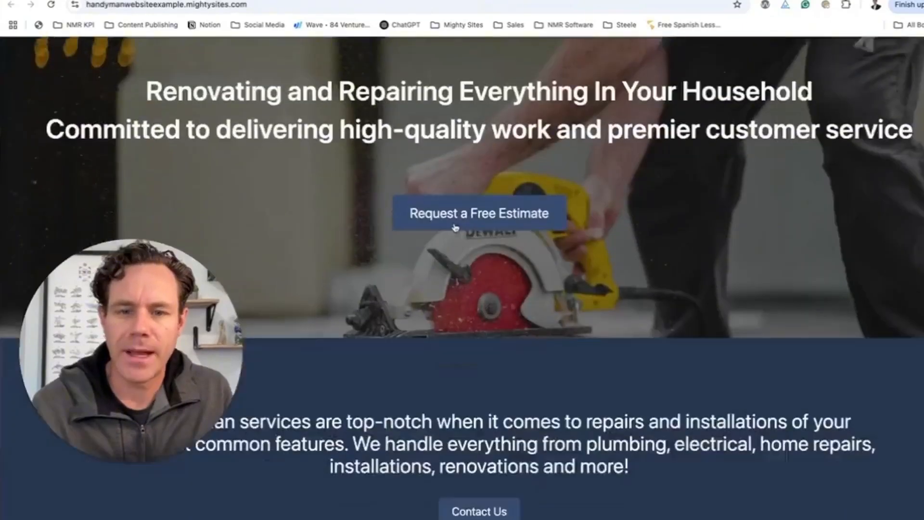
- Switch to the Mighty Sites handyman example and examine its homepage from the hero to the reviews and contact form
{"action": "scroll", "coordinate": [455, 227], "scroll_direction": "down", "scroll_amount": 12}
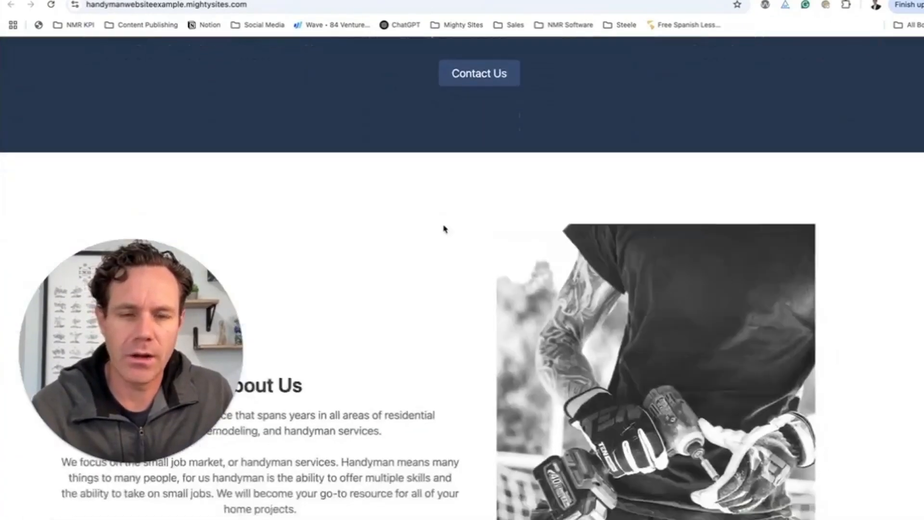
{"action": "scroll", "coordinate": [444, 230], "scroll_direction": "down", "scroll_amount": 10}
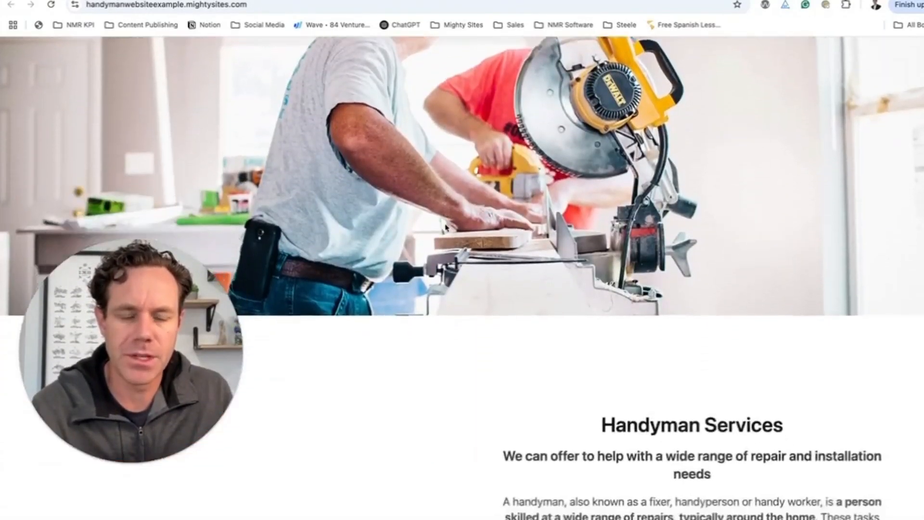
{"action": "scroll", "coordinate": [446, 229], "scroll_direction": "down", "scroll_amount": 12}
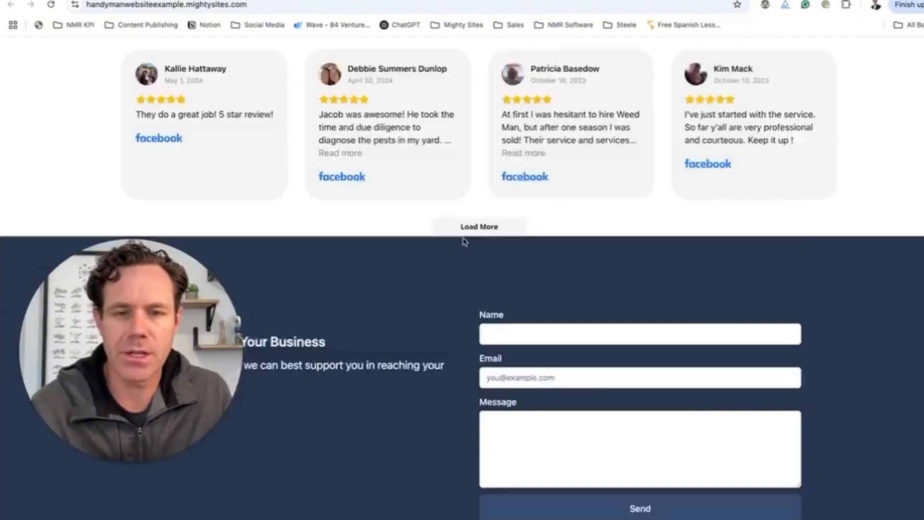
{"action": "scroll", "coordinate": [462, 241], "scroll_direction": "up", "scroll_amount": 20}
{"action": "scroll", "coordinate": [462, 237], "scroll_direction": "down", "scroll_amount": 2}
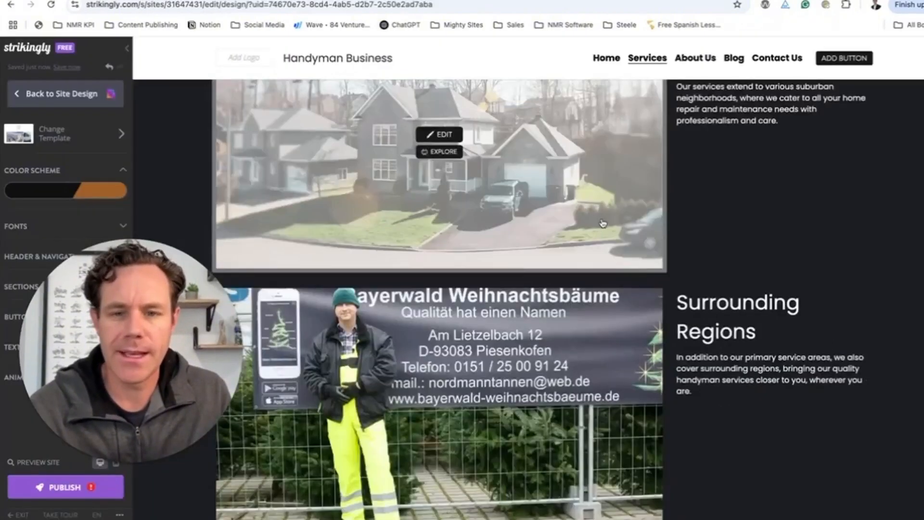
- Compare the Strikingly Services page, examining its service areas, hero and the listed home repair, installation and maintenance services
{"action": "scroll", "coordinate": [603, 222], "scroll_direction": "down", "scroll_amount": 5}
{"action": "scroll", "coordinate": [603, 222], "scroll_direction": "up", "scroll_amount": 10}
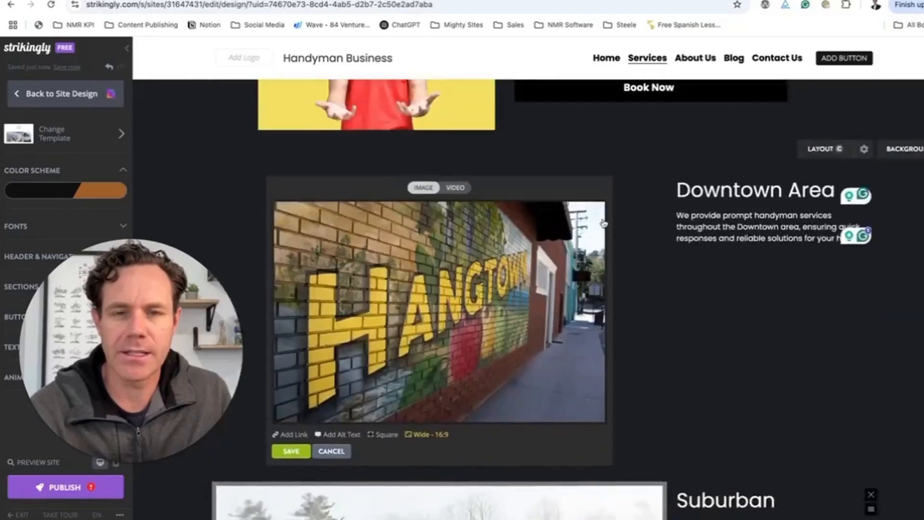
{"action": "scroll", "coordinate": [603, 223], "scroll_direction": "up", "scroll_amount": 10}
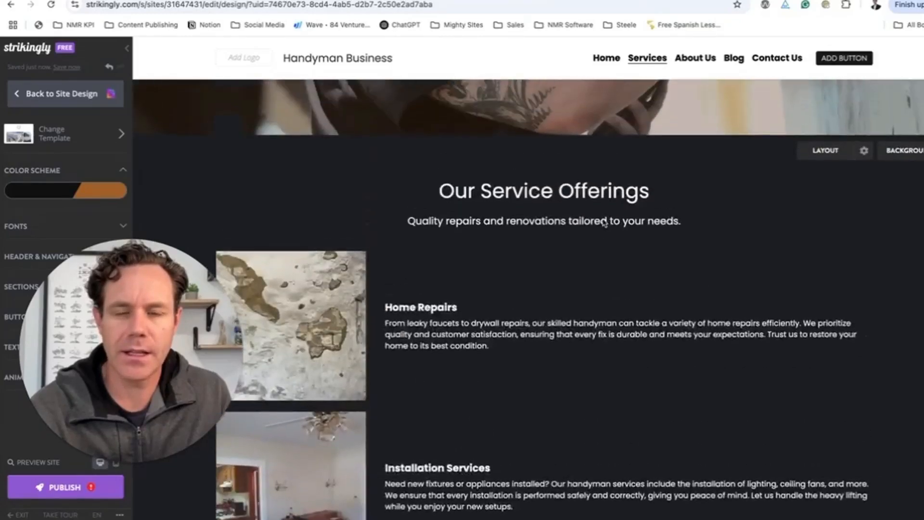
{"action": "scroll", "coordinate": [605, 222], "scroll_direction": "up", "scroll_amount": 3}
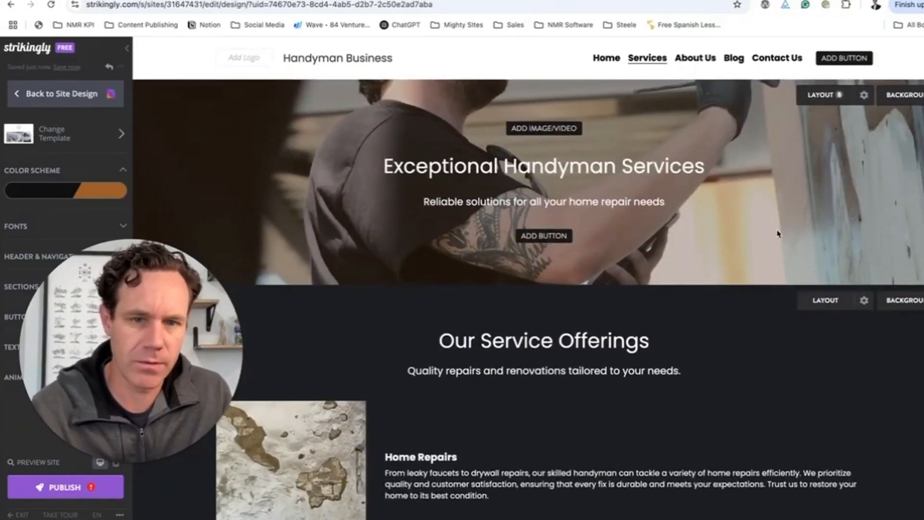
{"action": "scroll", "coordinate": [735, 270], "scroll_direction": "down", "scroll_amount": 7}
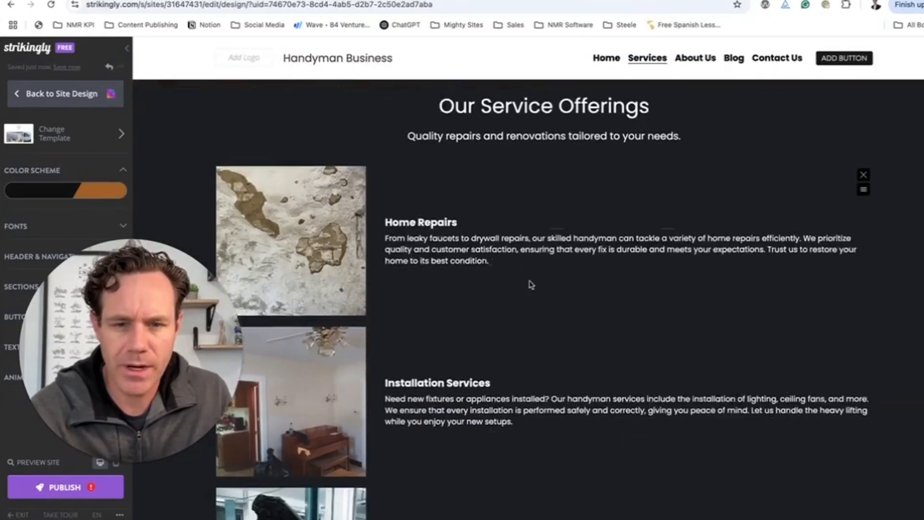
{"action": "scroll", "coordinate": [473, 297], "scroll_direction": "down", "scroll_amount": 3}
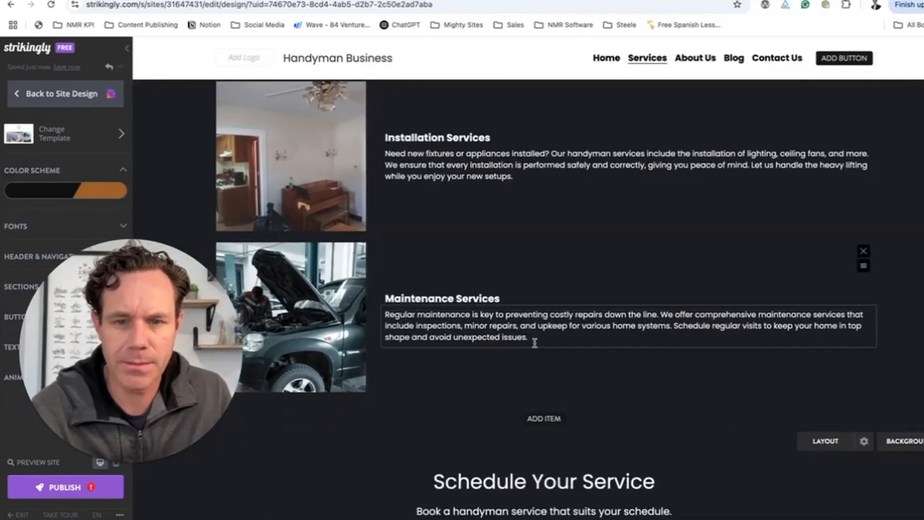
- Examine the rest of the Services page, from the online booking block through the service areas to Surrounding Regions
{"action": "scroll", "coordinate": [534, 343], "scroll_direction": "down", "scroll_amount": 10}
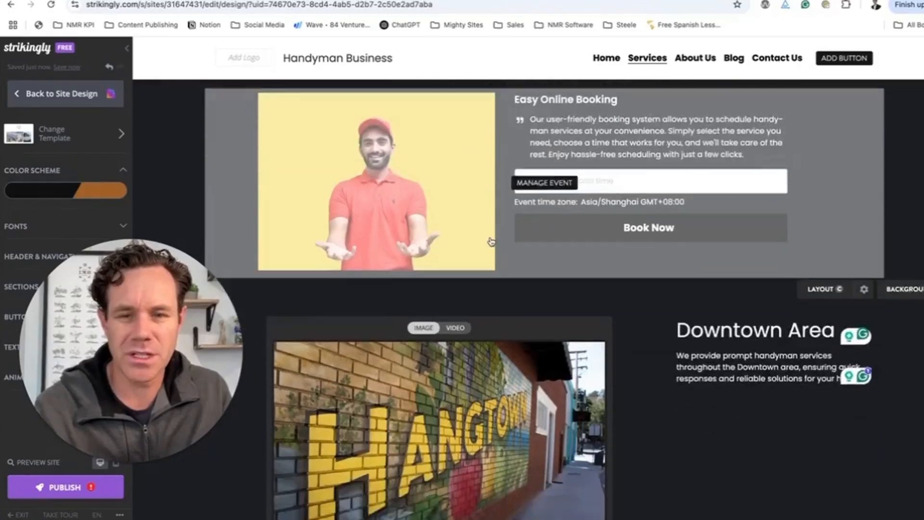
{"action": "scroll", "coordinate": [687, 289], "scroll_direction": "down", "scroll_amount": 9}
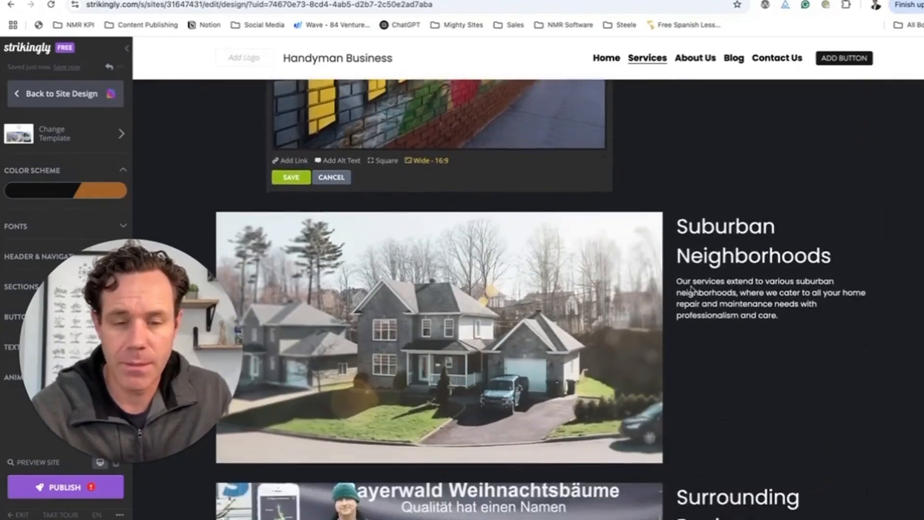
{"action": "scroll", "coordinate": [692, 289], "scroll_direction": "down", "scroll_amount": 8}
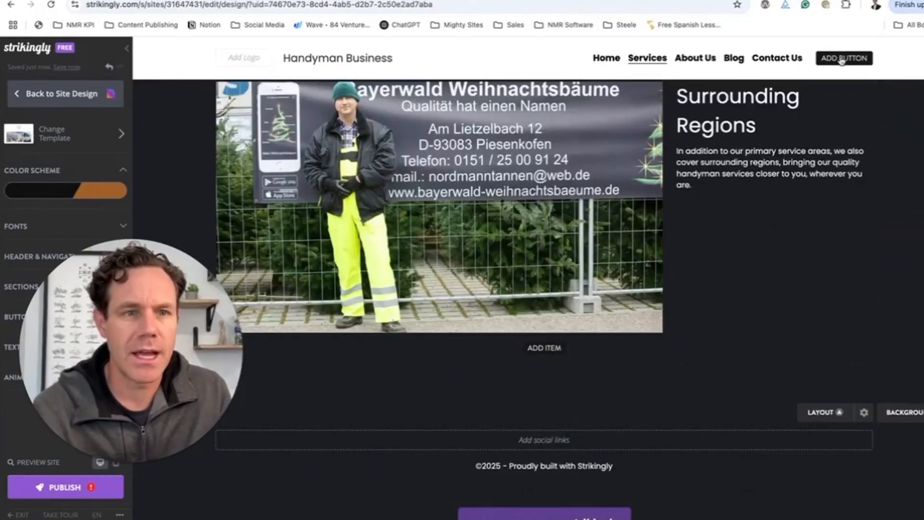
- Try adding a button to the site header, check its content and design settings, and remove it
{"action": "mouse_move", "coordinate": [270, 51]}
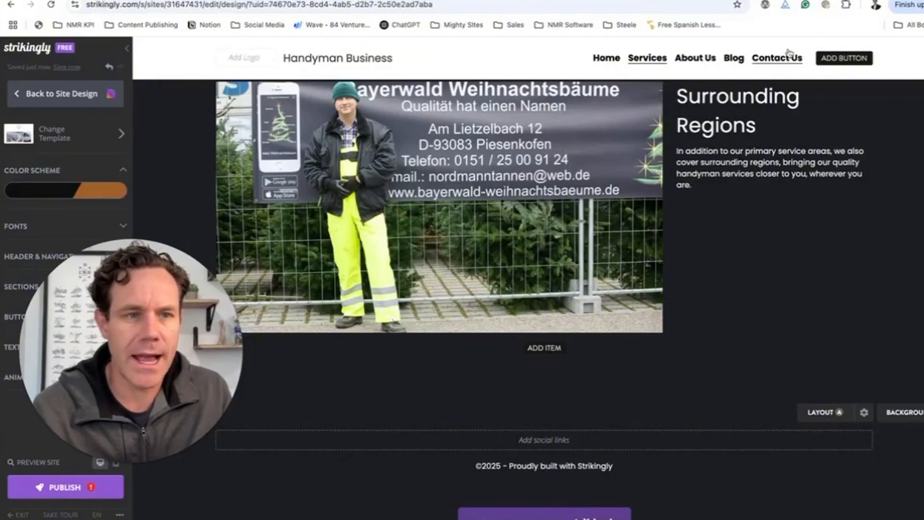
{"action": "left_click", "coordinate": [840, 58]}
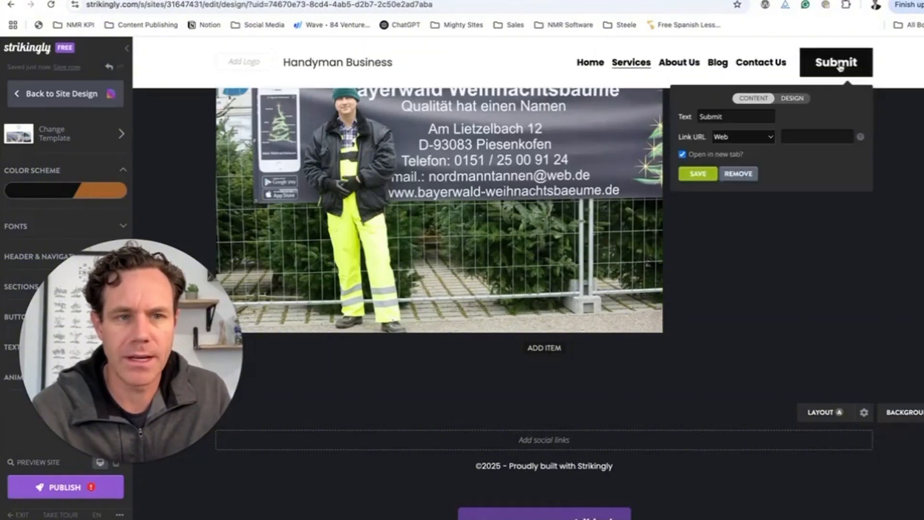
{"action": "scroll", "coordinate": [624, 197], "scroll_direction": "up", "scroll_amount": 1}
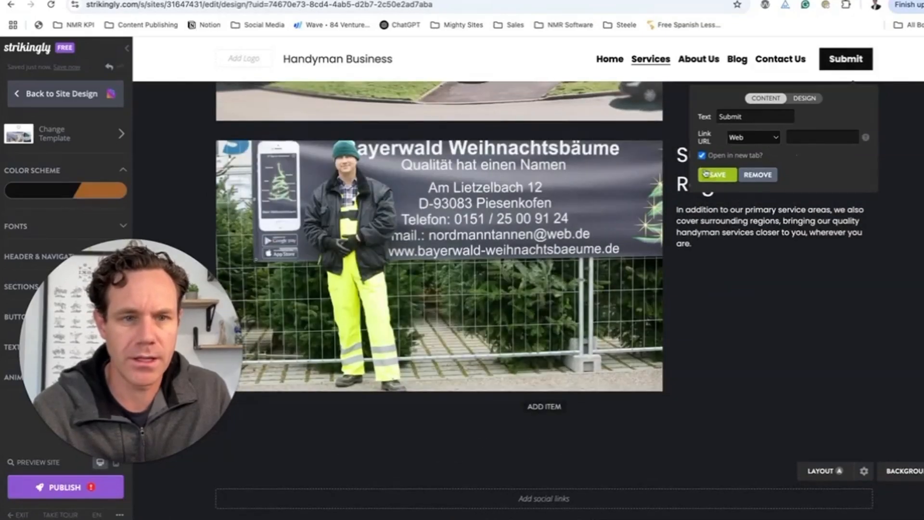
{"action": "left_click", "coordinate": [804, 98]}
{"action": "left_click", "coordinate": [765, 98]}
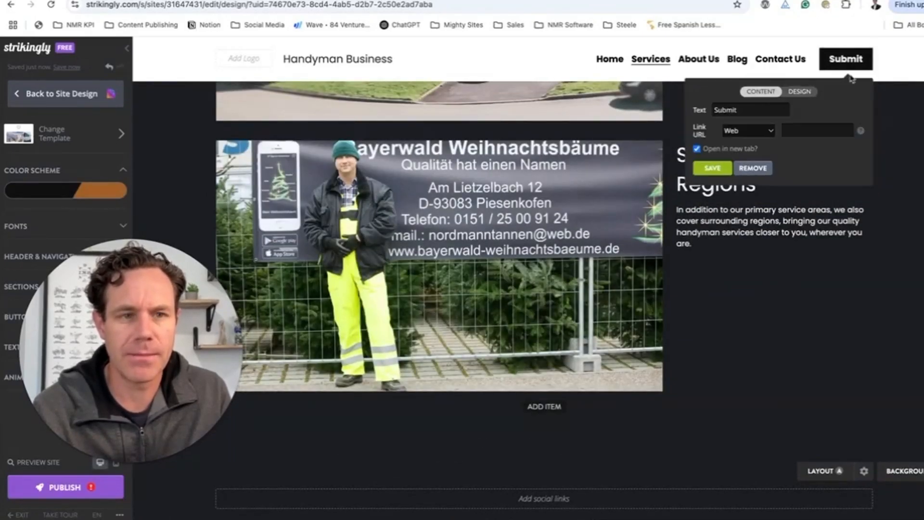
{"action": "left_click", "coordinate": [758, 175]}
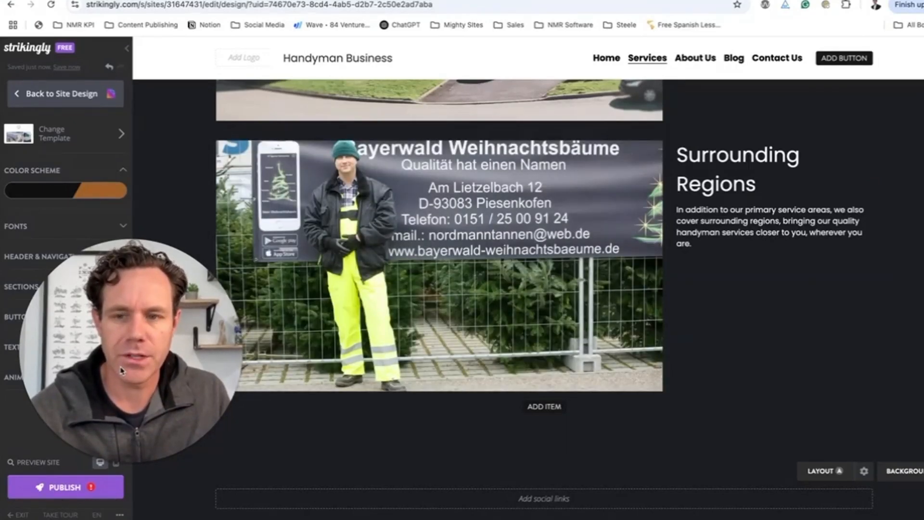
- Switch to the Mighty Sites handyman example and examine its homepage from the hero to the Handyman Services list
{"action": "scroll", "coordinate": [651, 345], "scroll_direction": "up", "scroll_amount": 1}
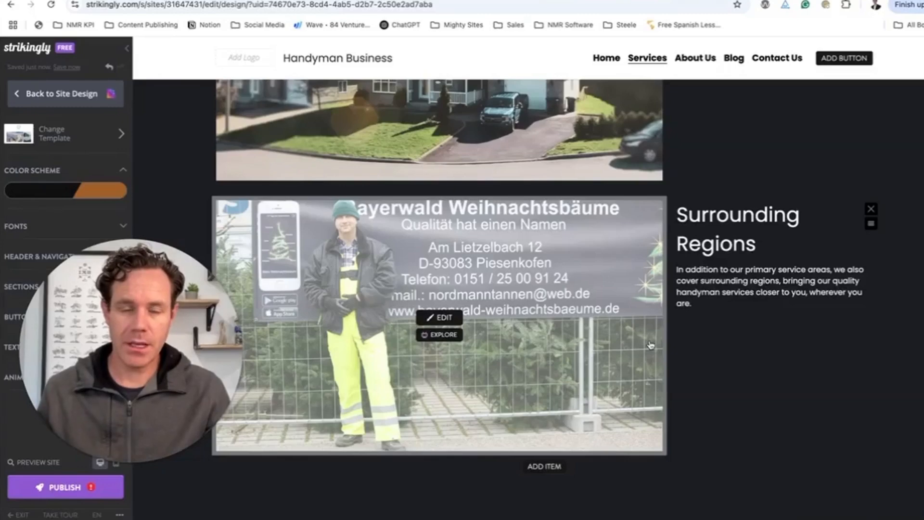
{"action": "scroll", "coordinate": [681, 304], "scroll_direction": "up", "scroll_amount": 2}
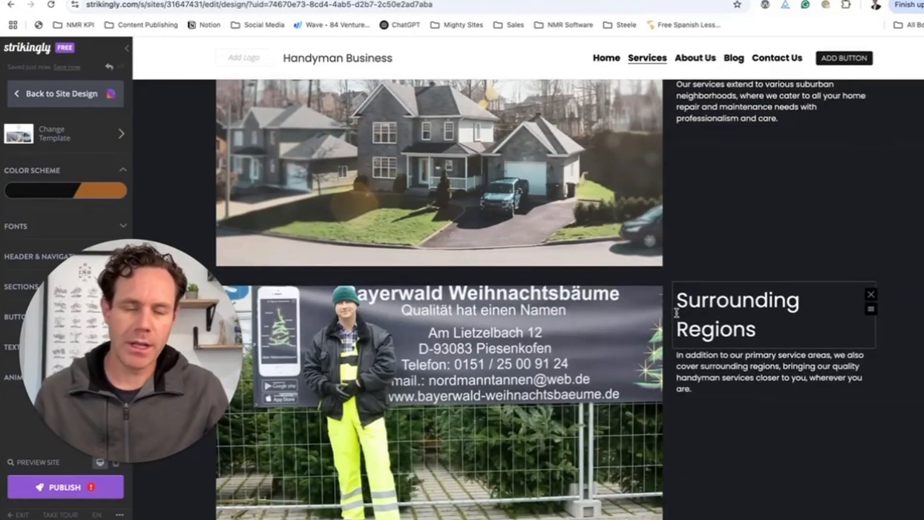
{"action": "scroll", "coordinate": [677, 313], "scroll_direction": "up", "scroll_amount": 6}
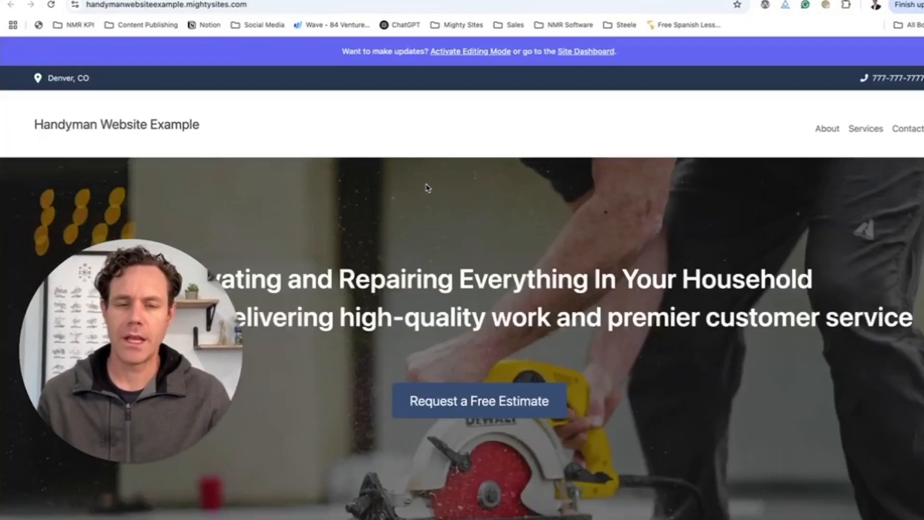
{"action": "scroll", "coordinate": [432, 193], "scroll_direction": "down", "scroll_amount": 15}
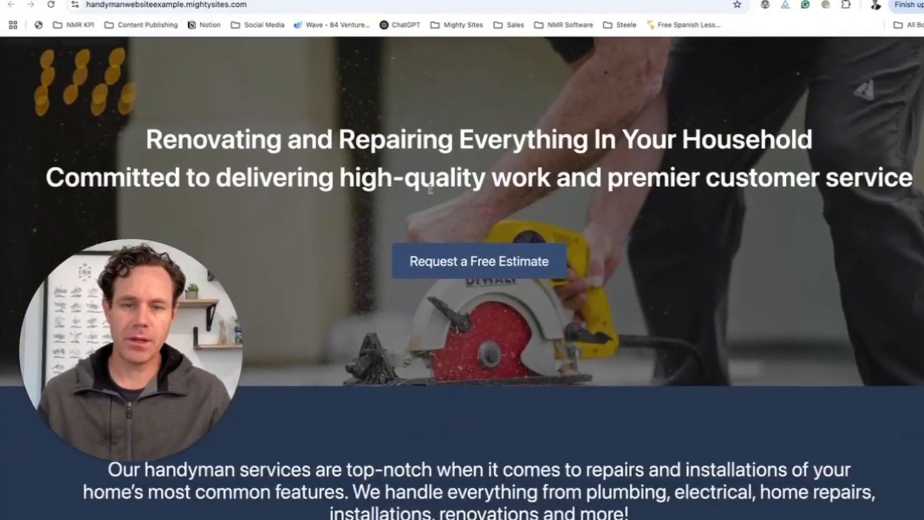
{"action": "scroll", "coordinate": [432, 192], "scroll_direction": "down", "scroll_amount": 20}
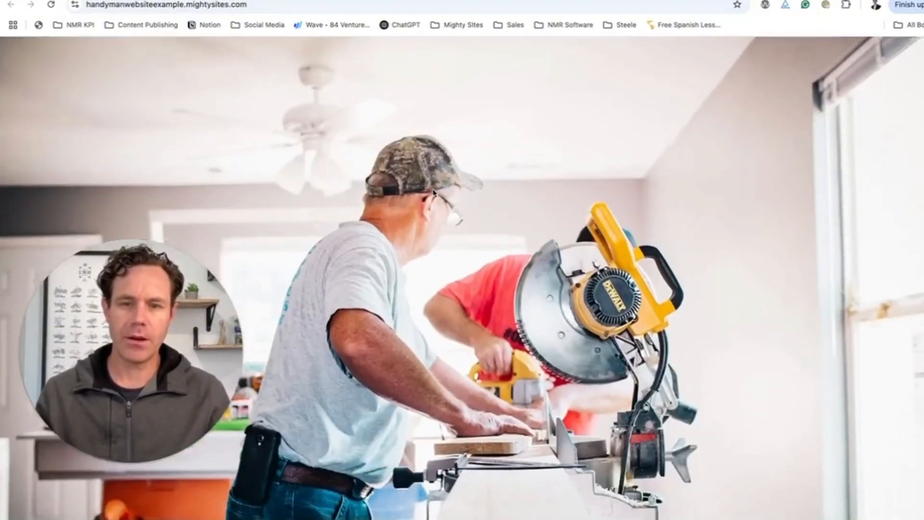
{"action": "scroll", "coordinate": [433, 193], "scroll_direction": "down", "scroll_amount": 15}
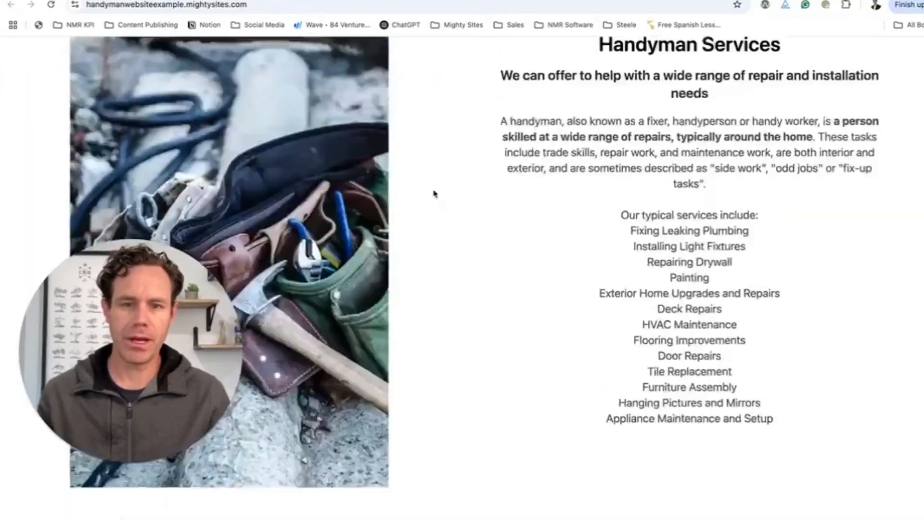
- Switch to the Canva website preview and examine it from the hero through the repair services to the contact footer
{"action": "scroll", "coordinate": [433, 193], "scroll_direction": "up", "scroll_amount": 20}
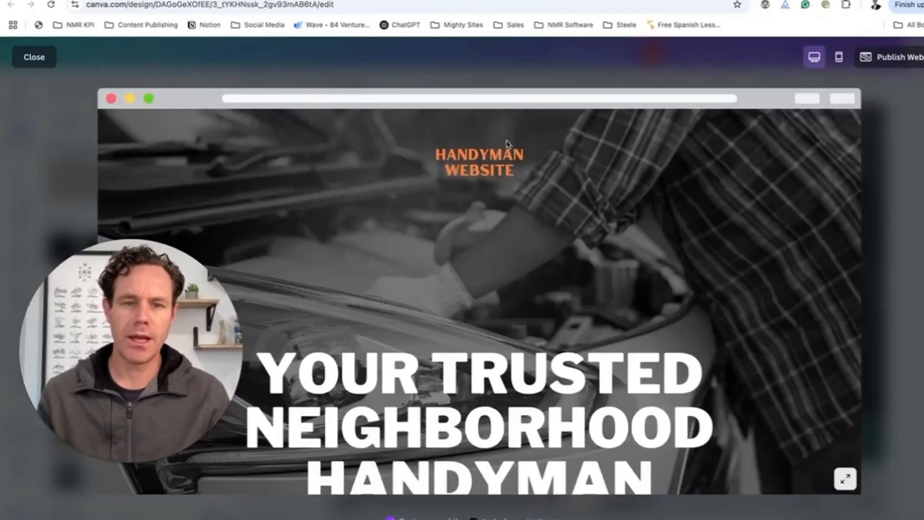
{"action": "scroll", "coordinate": [524, 161], "scroll_direction": "down", "scroll_amount": 15}
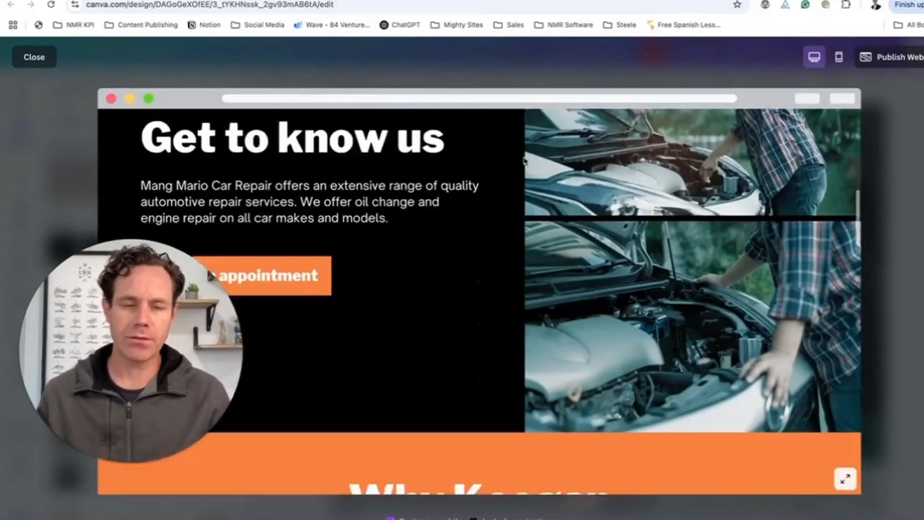
{"action": "scroll", "coordinate": [525, 161], "scroll_direction": "down", "scroll_amount": 20}
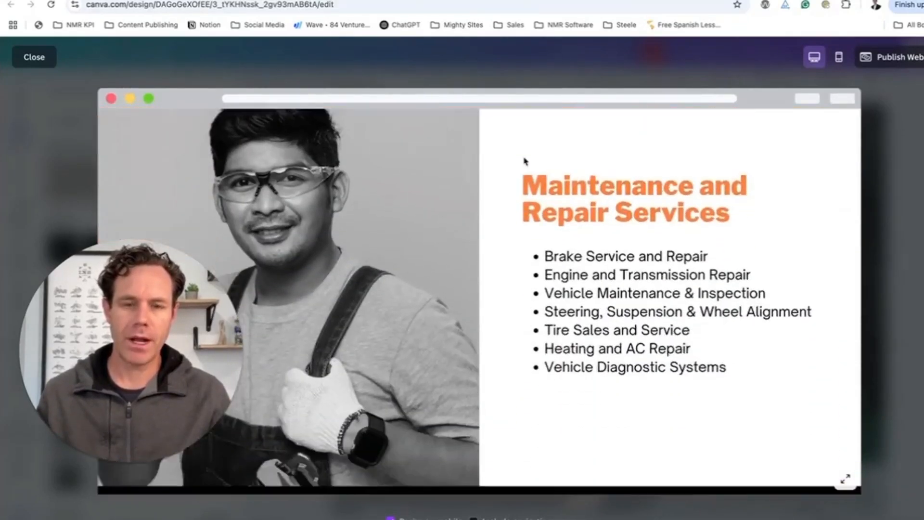
{"action": "scroll", "coordinate": [525, 161], "scroll_direction": "down", "scroll_amount": 15}
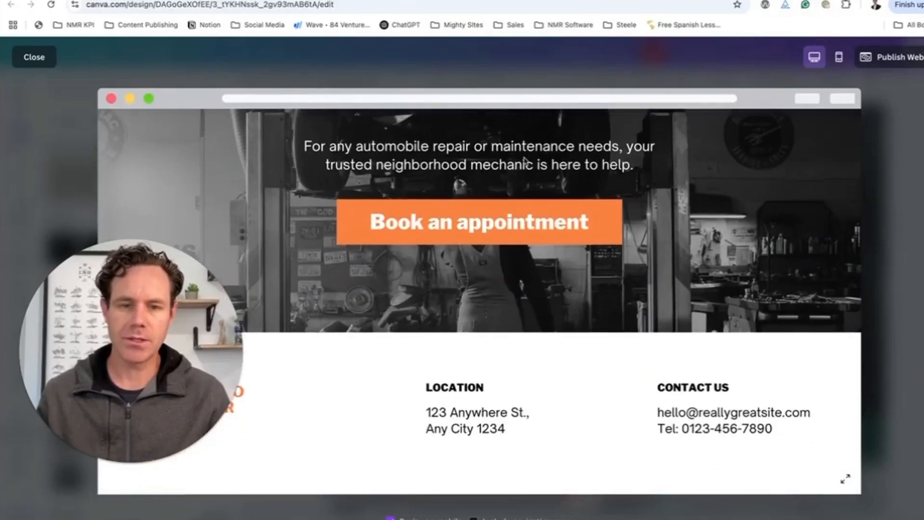
- Return to the Strikingly editor and compare its Services page, from the hero and service offerings to the service areas
{"action": "scroll", "coordinate": [526, 161], "scroll_direction": "up", "scroll_amount": 20}
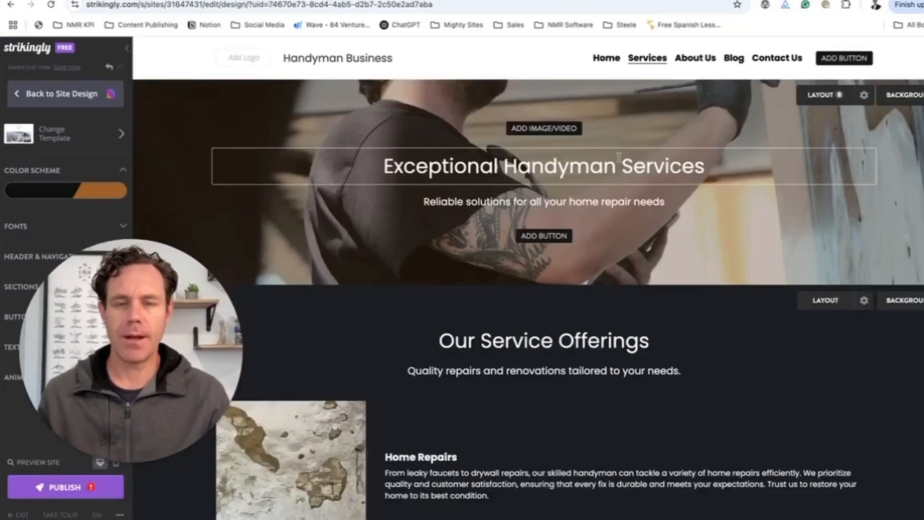
{"action": "scroll", "coordinate": [620, 159], "scroll_direction": "down", "scroll_amount": 10}
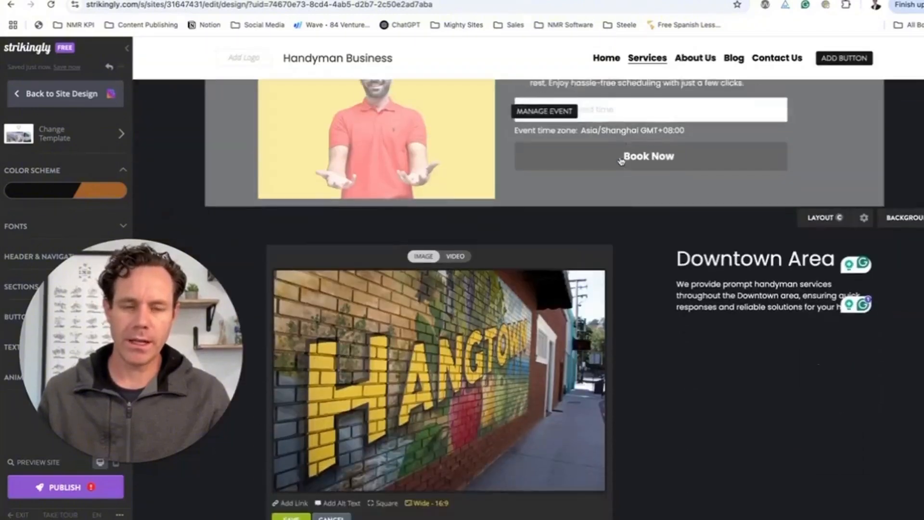
{"action": "scroll", "coordinate": [621, 162], "scroll_direction": "down", "scroll_amount": 15}
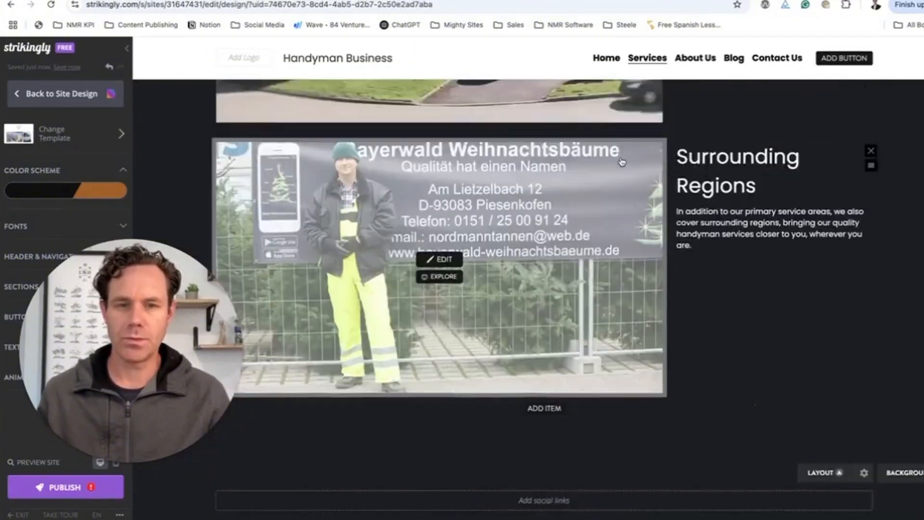
{"action": "scroll", "coordinate": [622, 161], "scroll_direction": "up", "scroll_amount": 20}
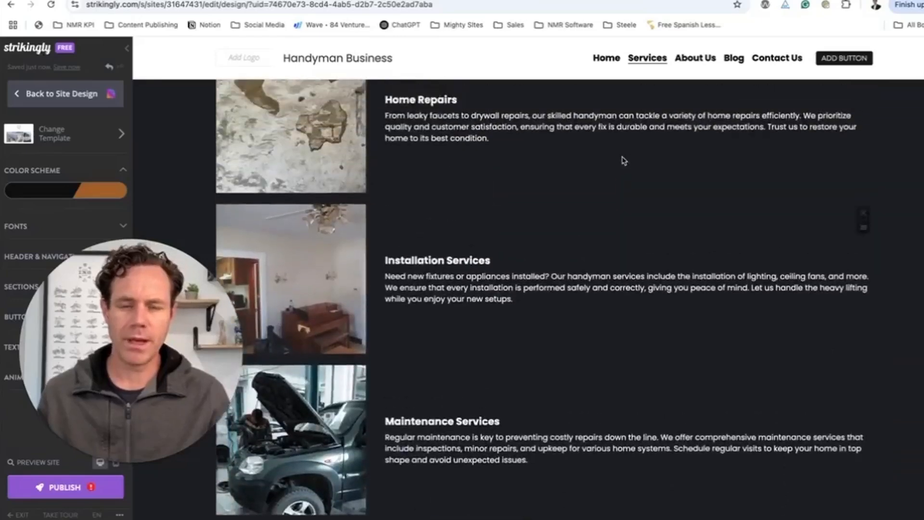
{"action": "scroll", "coordinate": [623, 160], "scroll_direction": "up", "scroll_amount": 10}
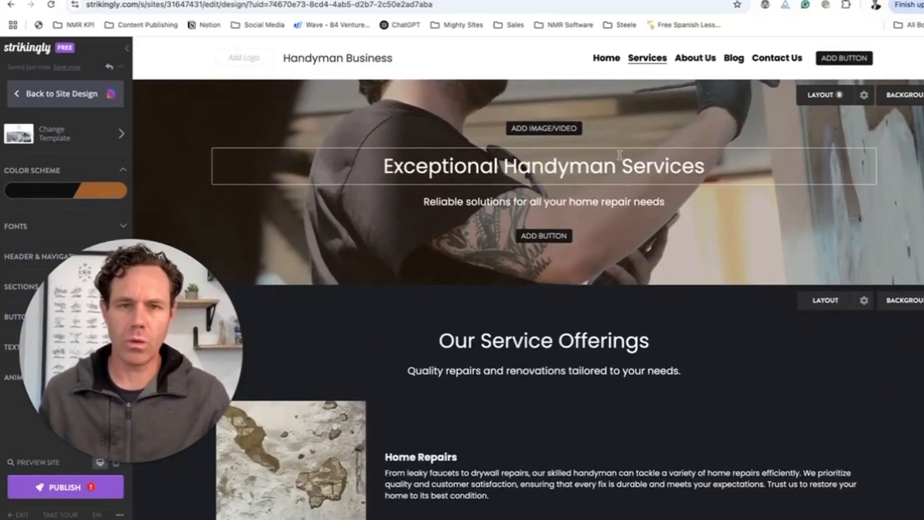